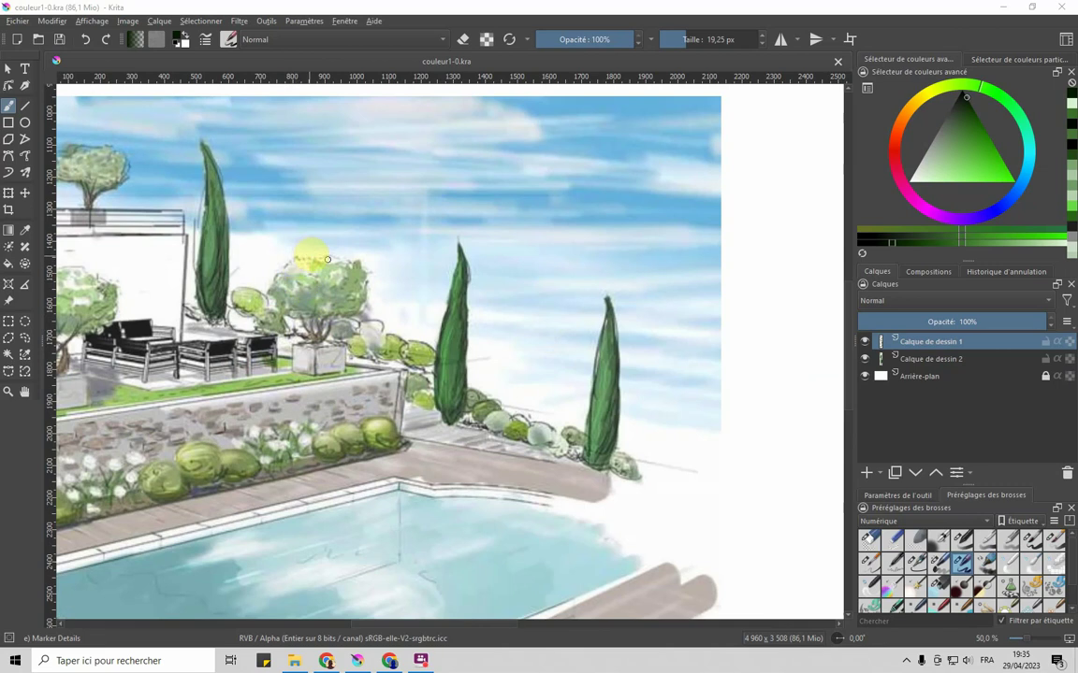
Step: Merge the Calque de dessin 1 layer with the layer below it
{"action": "scroll", "coordinate": [316, 297], "scroll_direction": "down", "scroll_amount": 2}
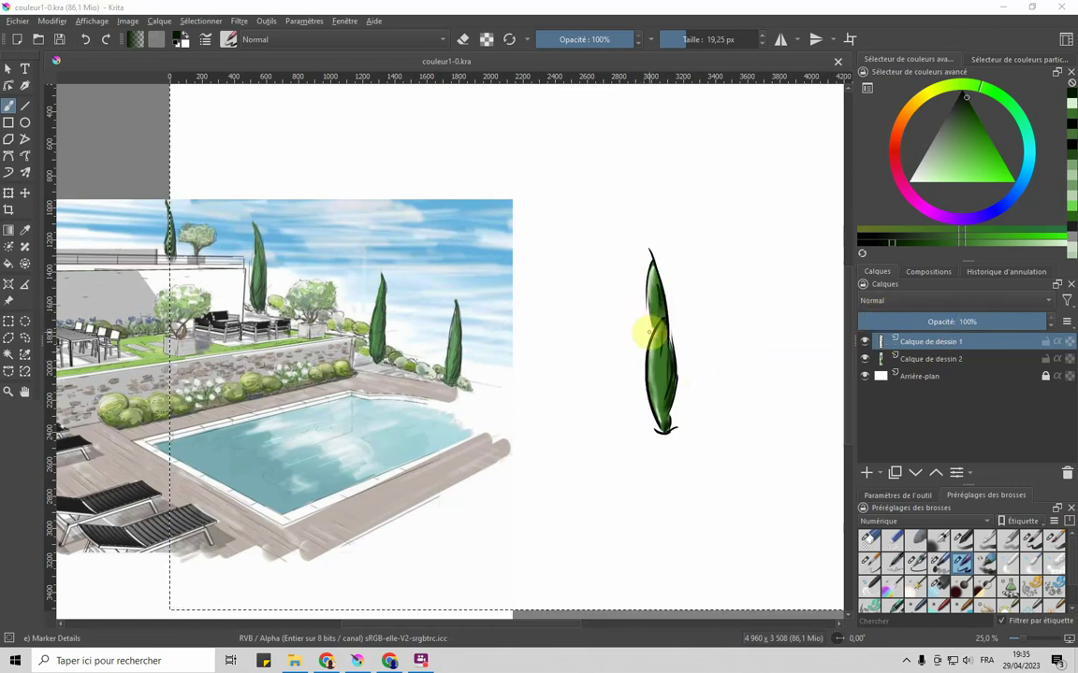
{"action": "right_click", "coordinate": [901, 343]}
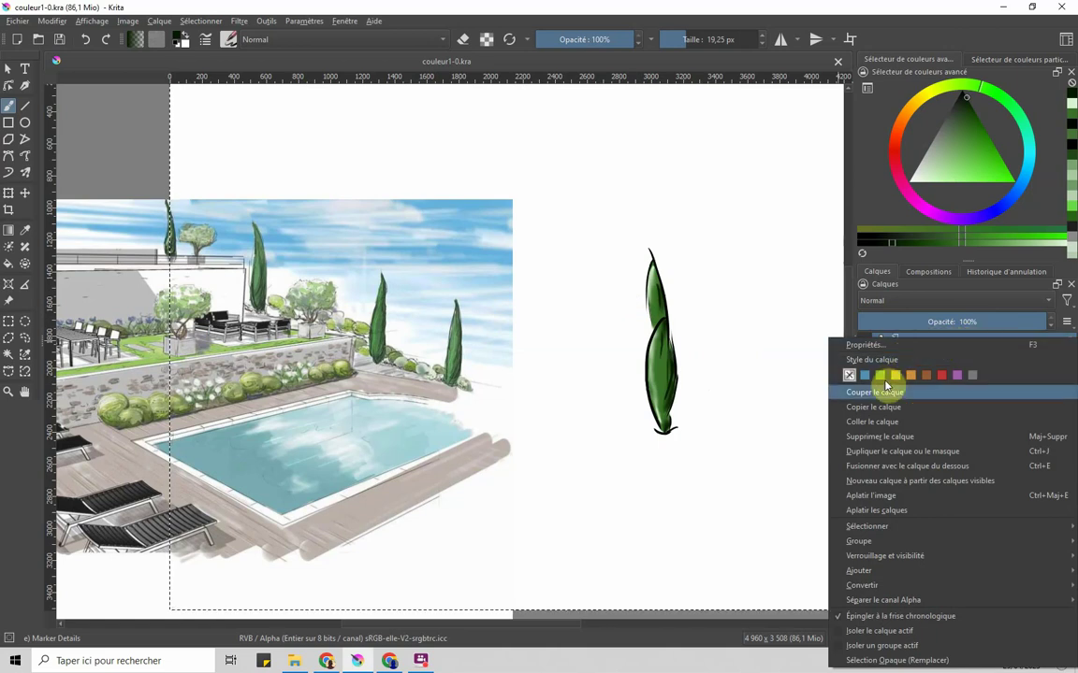
{"action": "left_click", "coordinate": [893, 466]}
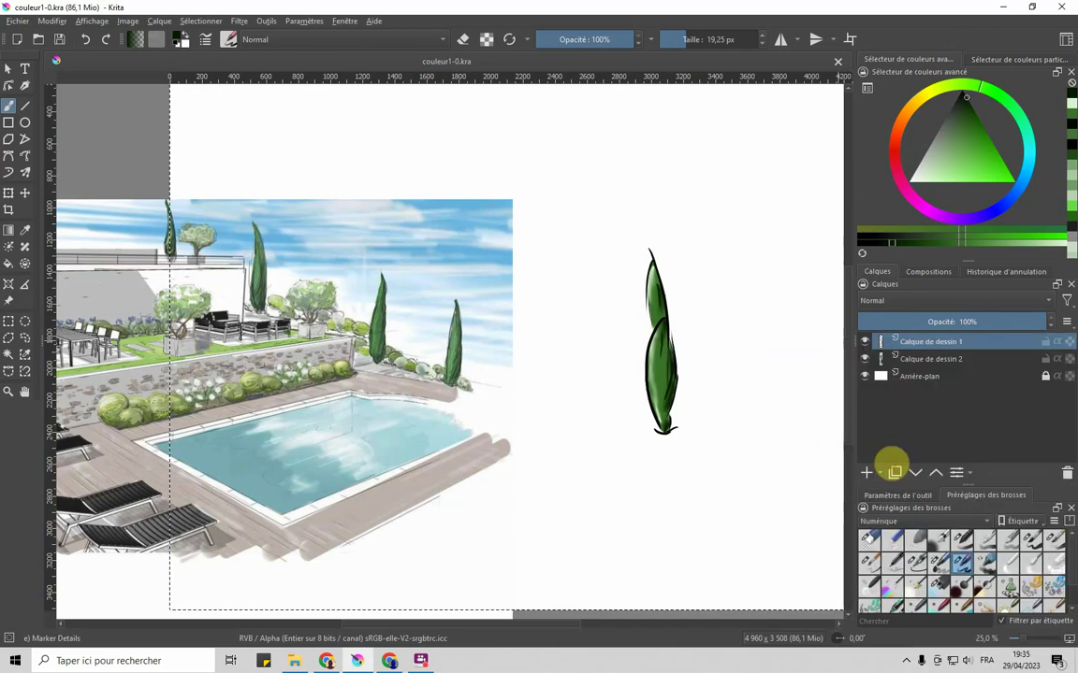
Step: Rename the merged layer "cypres" and add a new paint layer above it
{"action": "right_click", "coordinate": [936, 349]}
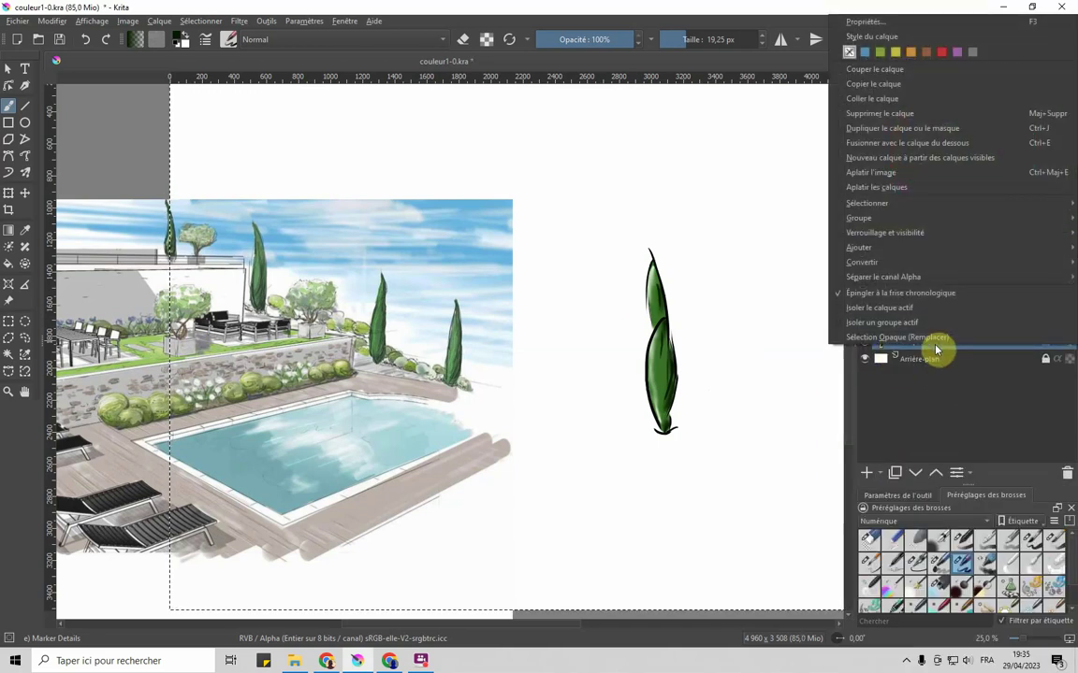
{"action": "left_click", "coordinate": [860, 22]}
{"action": "left_click_drag", "start_coordinate": [489, 236], "coordinate": [373, 242]}
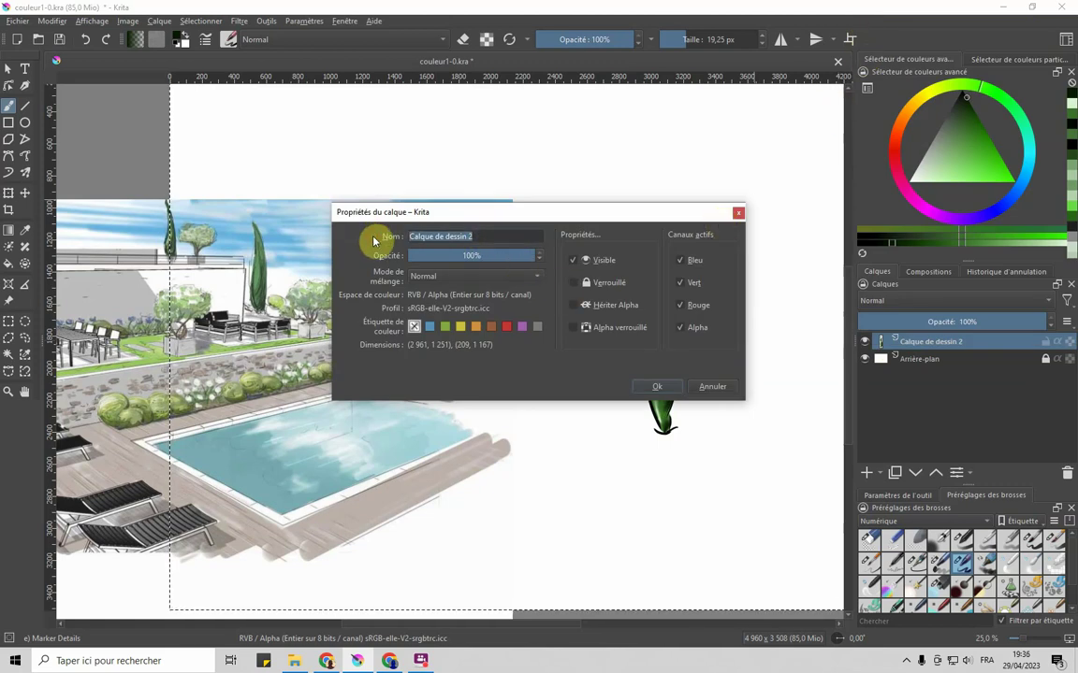
{"action": "type", "text": "cyprès"}
{"action": "key", "text": "Return"}
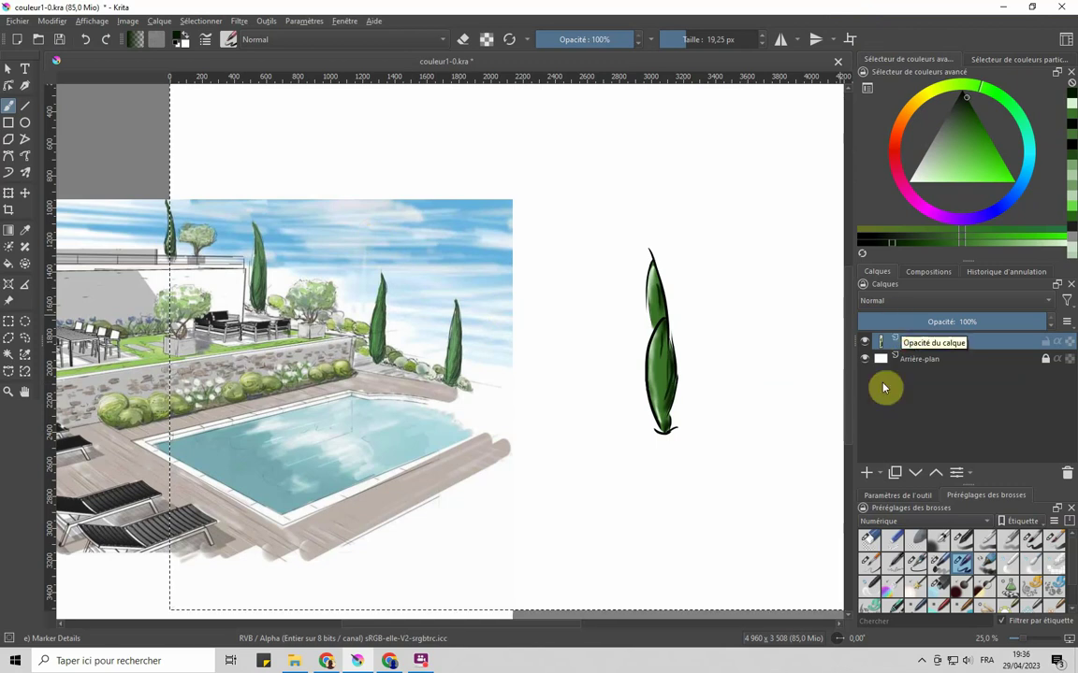
{"action": "left_click", "coordinate": [866, 473]}
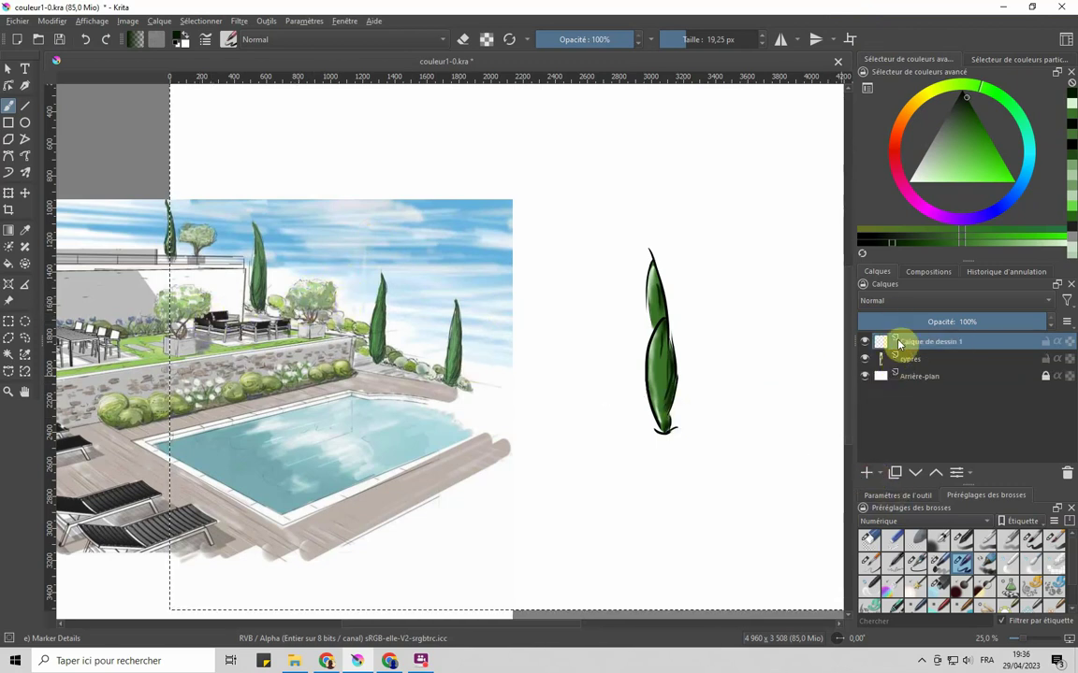
{"action": "right_click", "coordinate": [896, 343]}
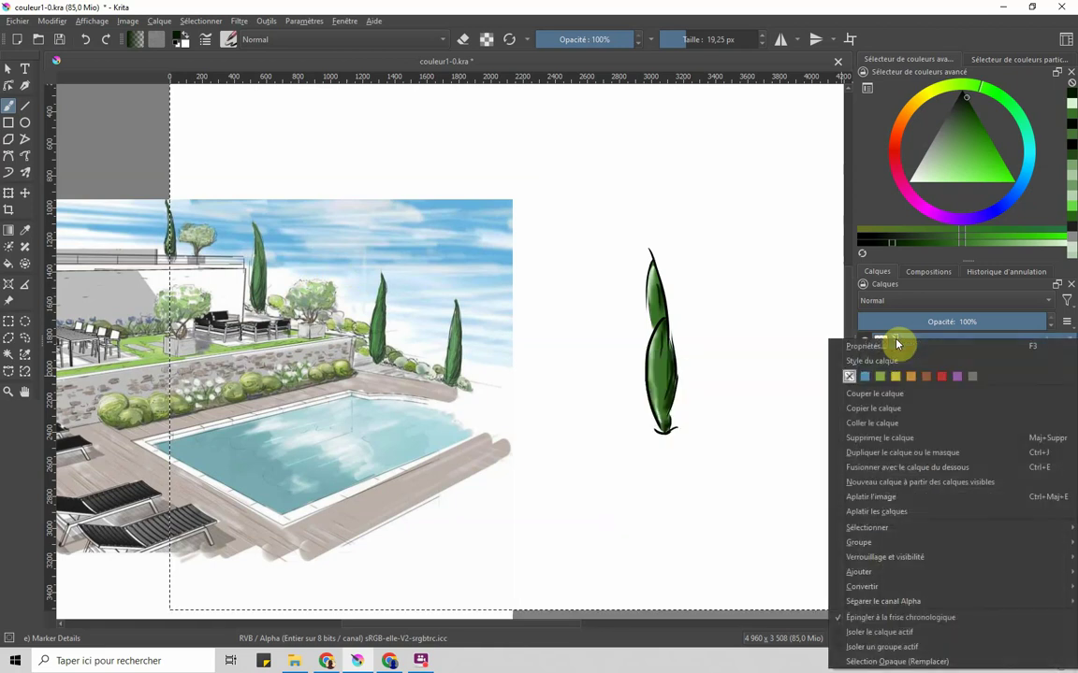
{"action": "left_click", "coordinate": [887, 346]}
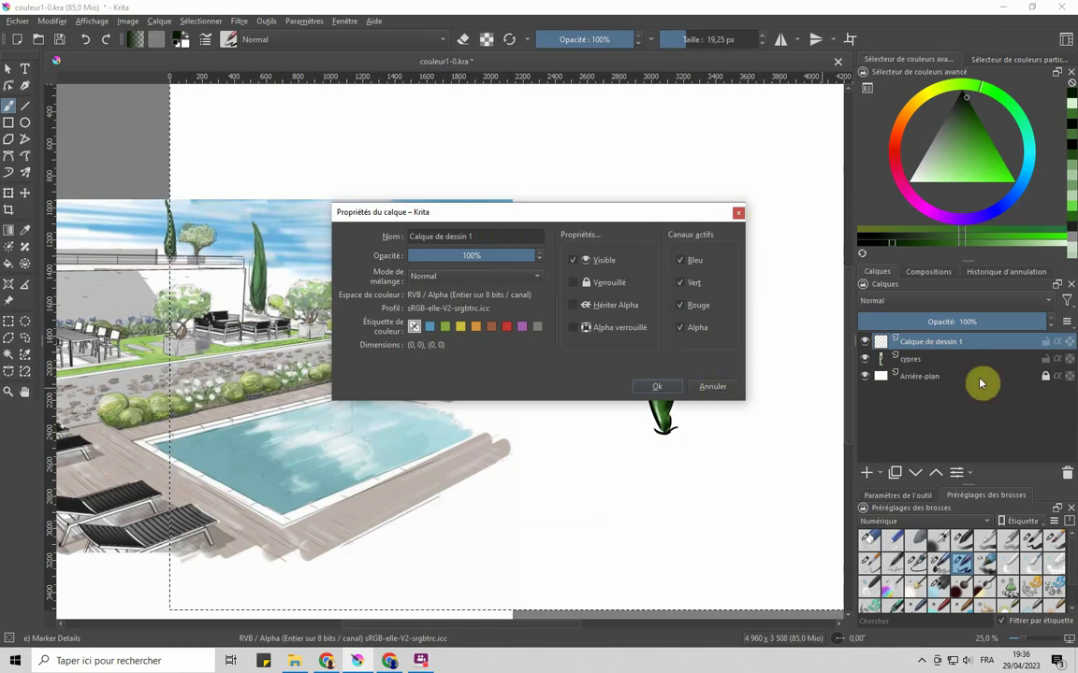
{"action": "left_click", "coordinate": [726, 388]}
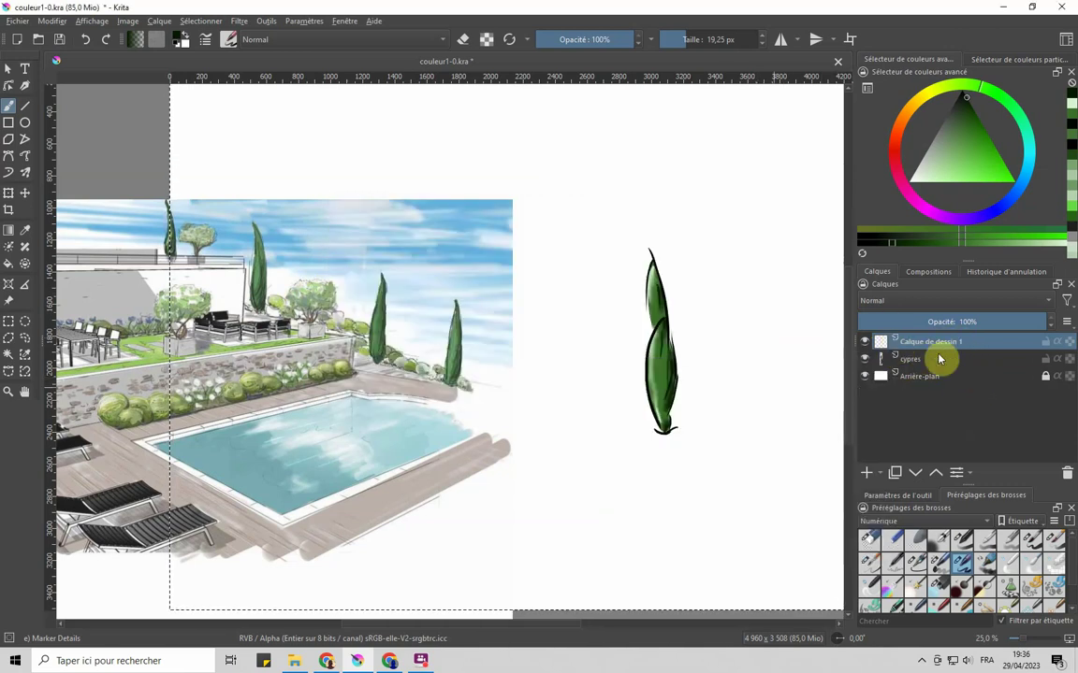
Step: Put the new empty paint layer into a quick group
{"action": "mouse_move", "coordinate": [917, 360]}
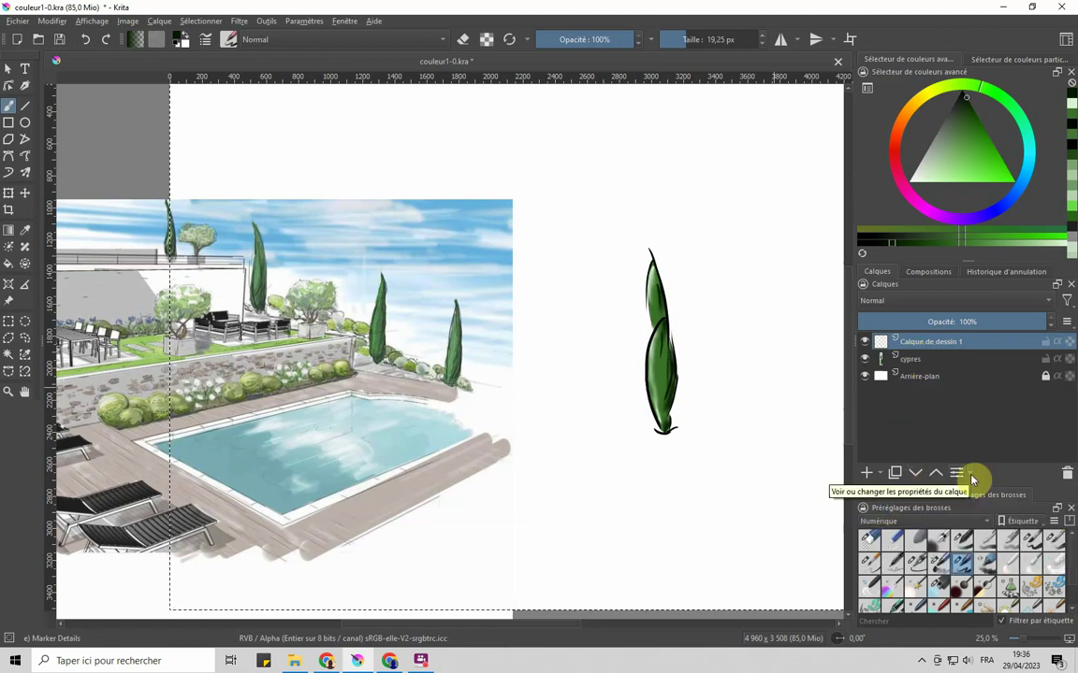
{"action": "mouse_move", "coordinate": [951, 348]}
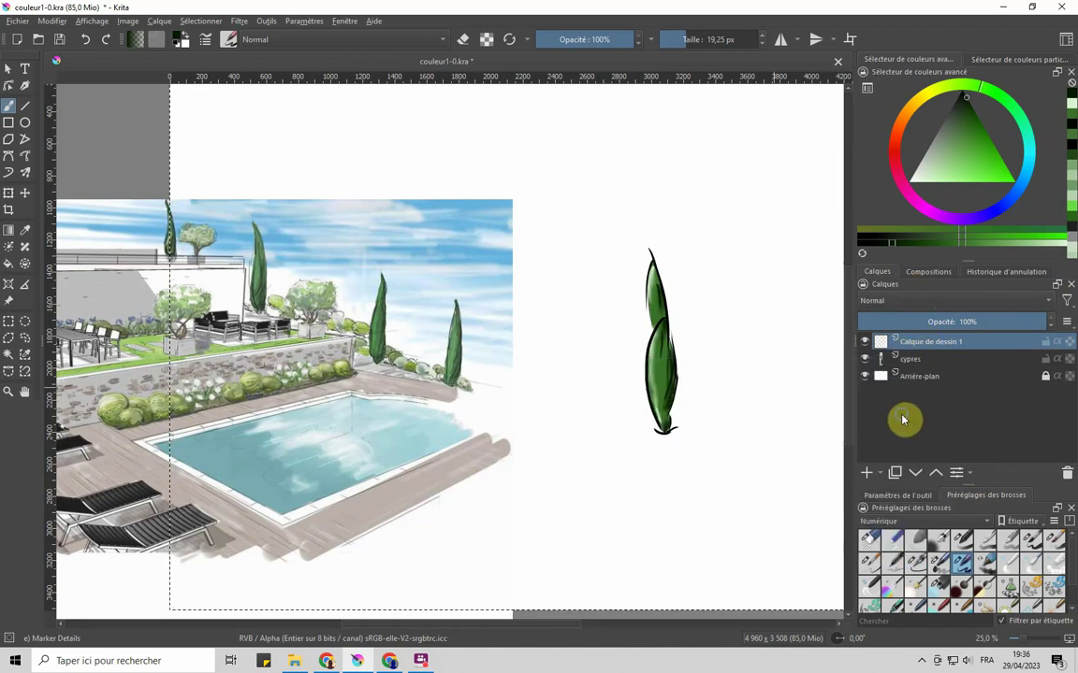
{"action": "right_click", "coordinate": [915, 343]}
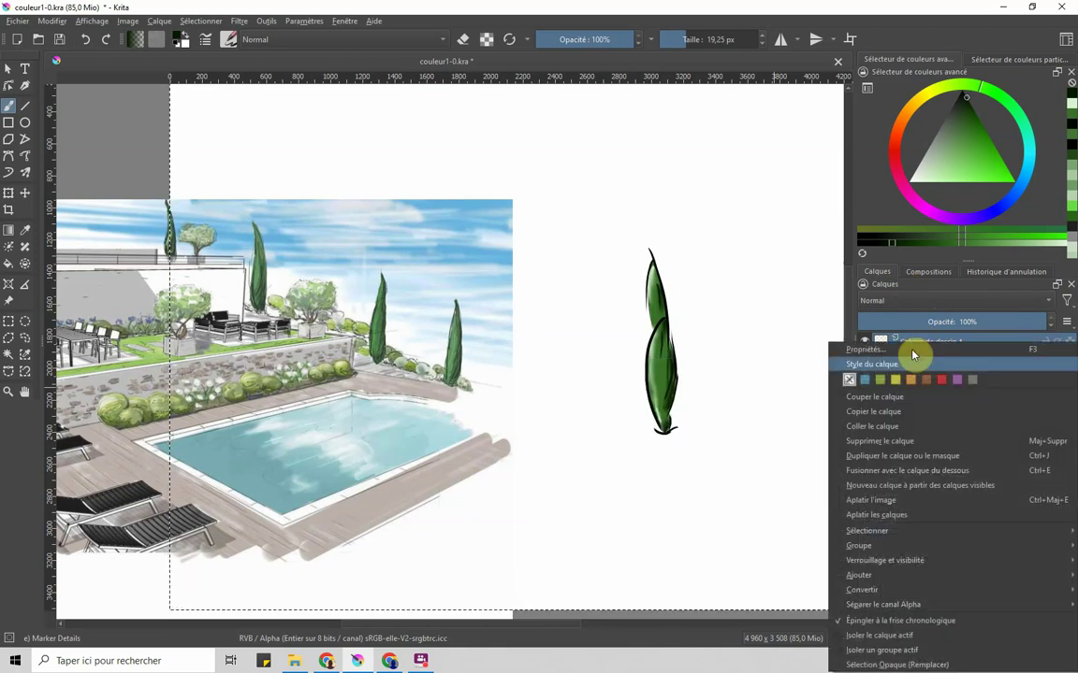
{"action": "mouse_move", "coordinate": [878, 545]}
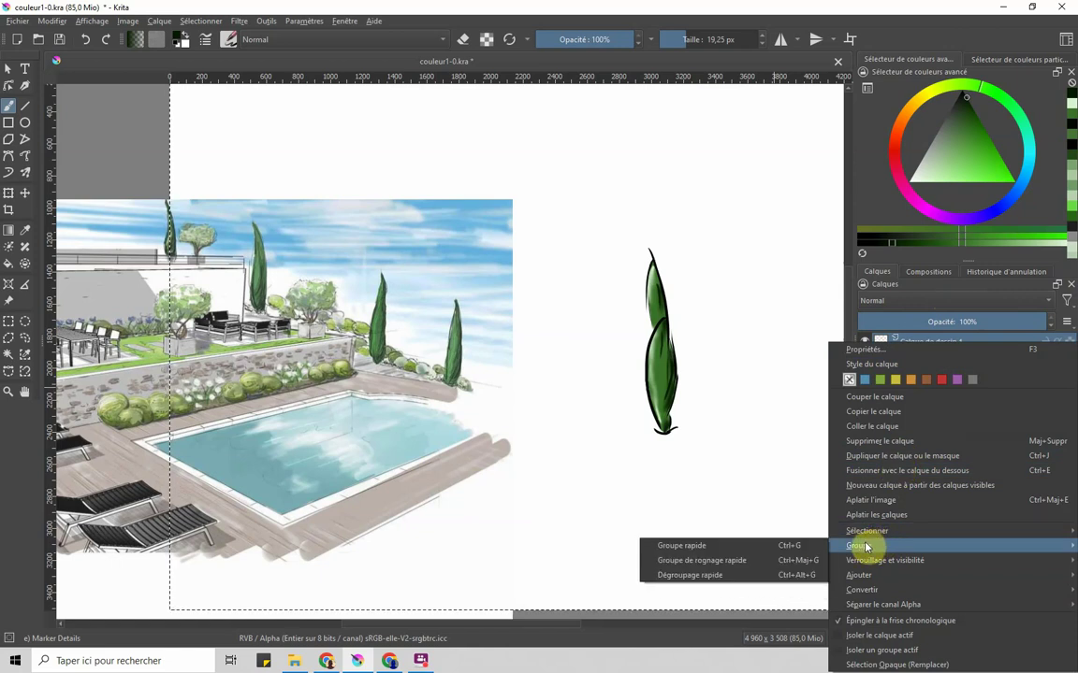
{"action": "left_click", "coordinate": [695, 550]}
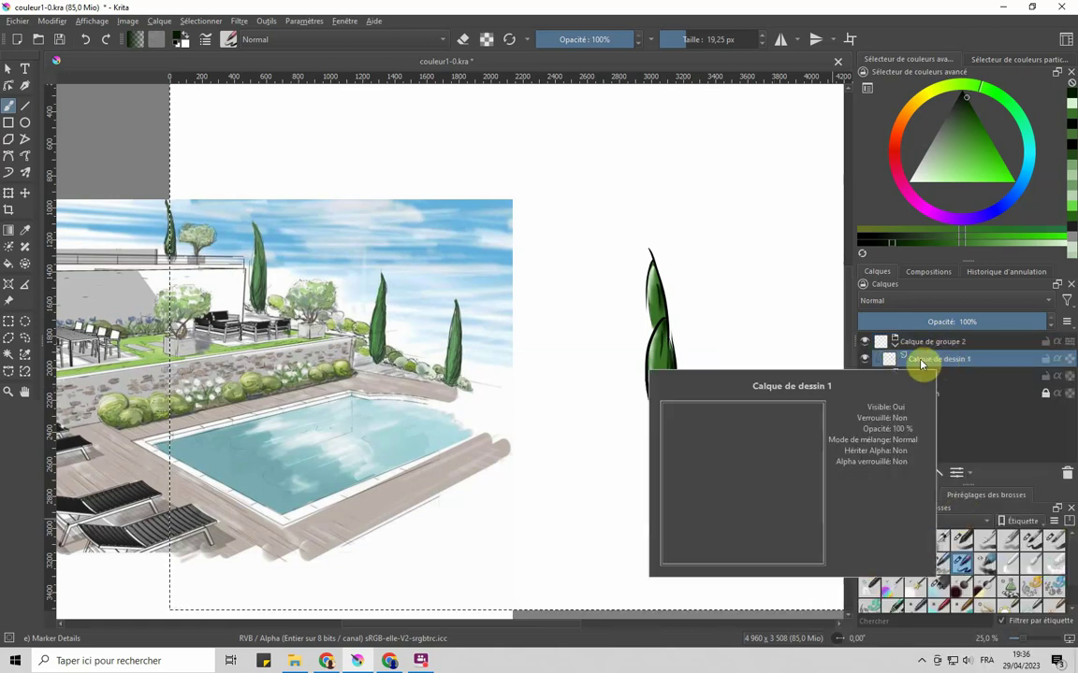
Step: Rename the new group layer "Arbre en bac"
{"action": "mouse_move", "coordinate": [917, 346]}
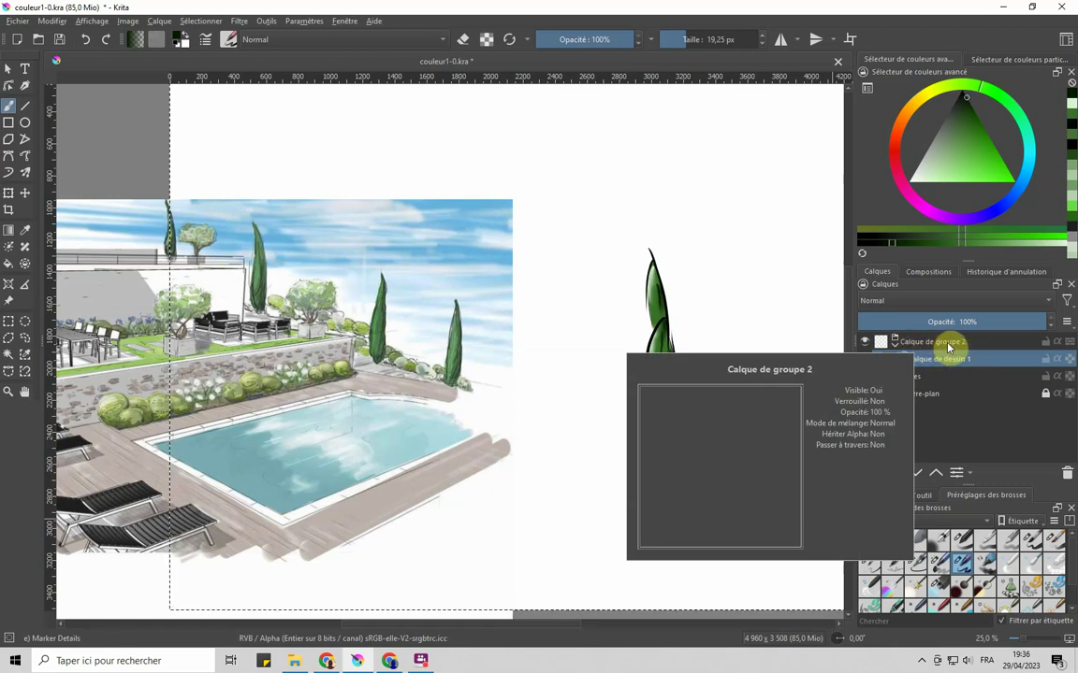
{"action": "right_click", "coordinate": [948, 348]}
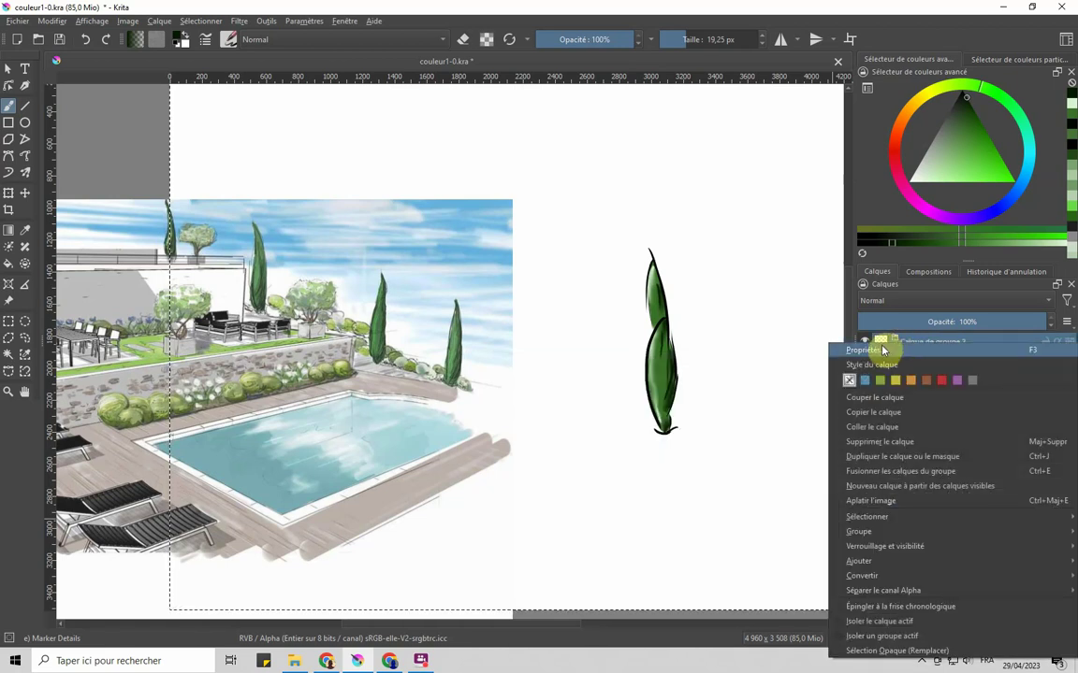
{"action": "left_click", "coordinate": [882, 349]}
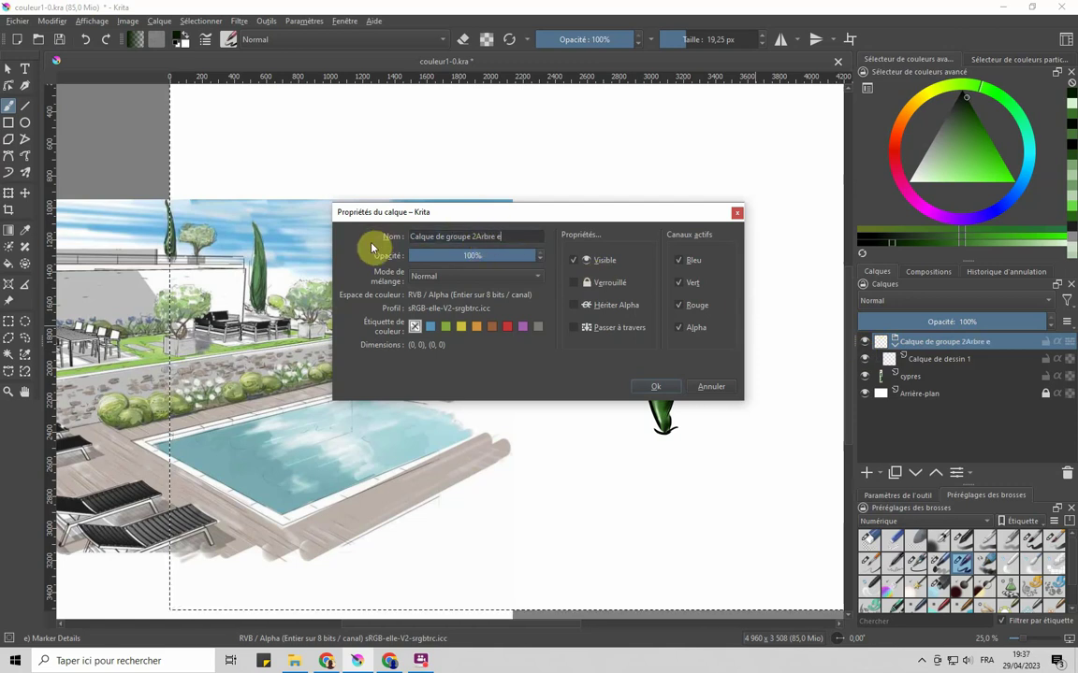
{"action": "key", "text": "BackSpace"}
{"action": "key", "text": "BackSpace"}
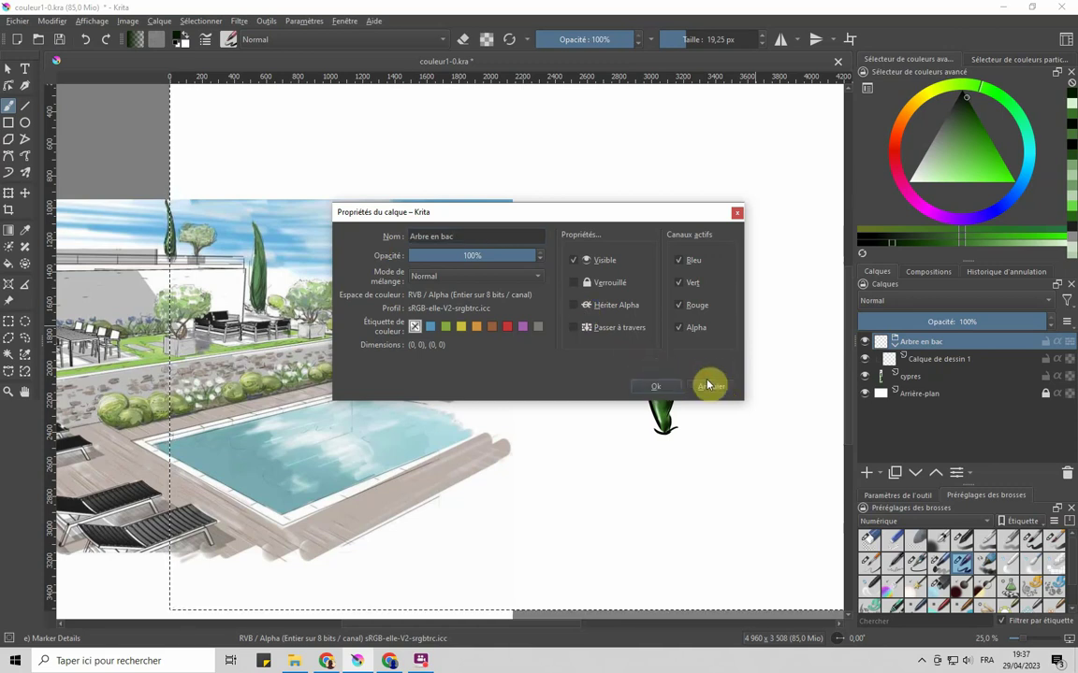
{"action": "left_click", "coordinate": [656, 387]}
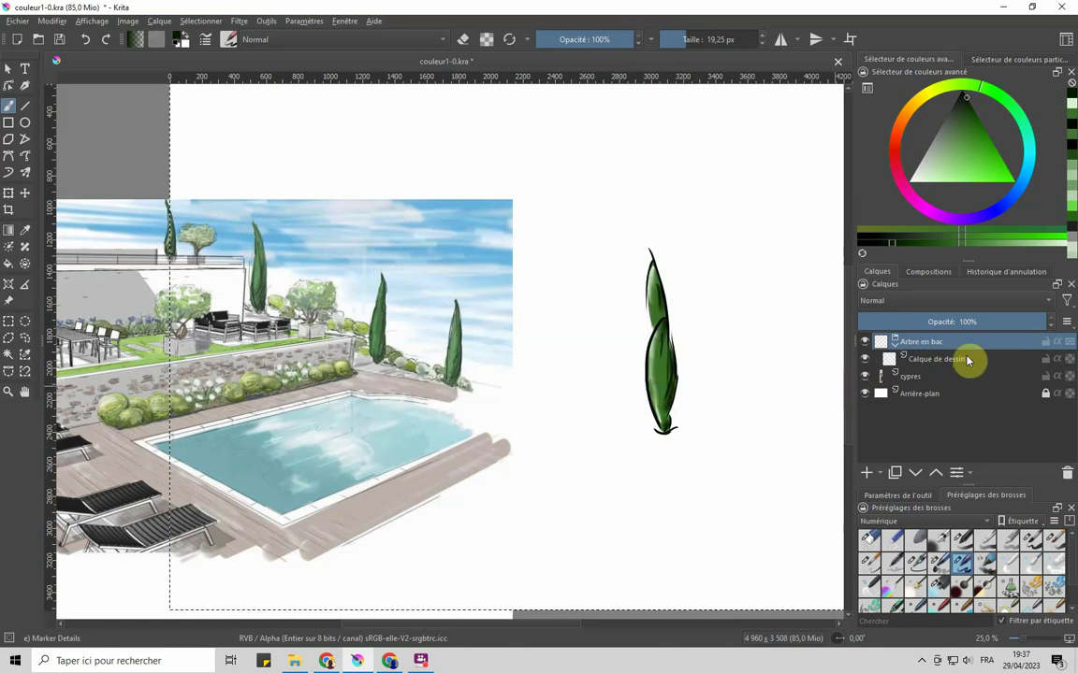
Step: Make the paint layer inside the Arbre en bac group active and set the brush colour to black
{"action": "left_click", "coordinate": [935, 360]}
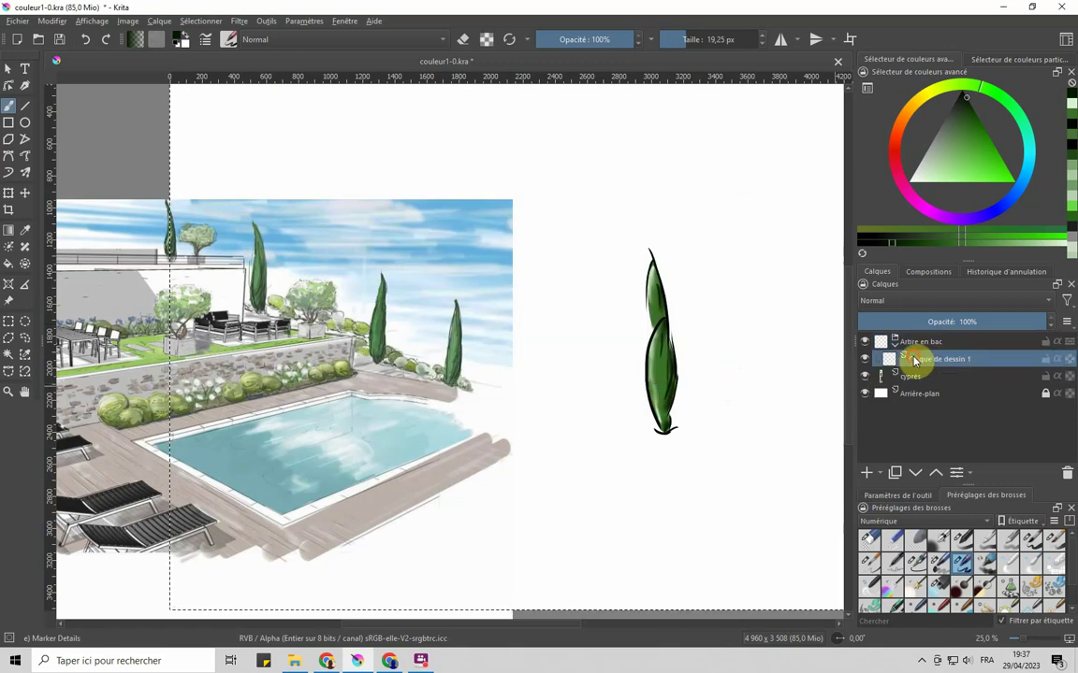
{"action": "left_click", "coordinate": [917, 345]}
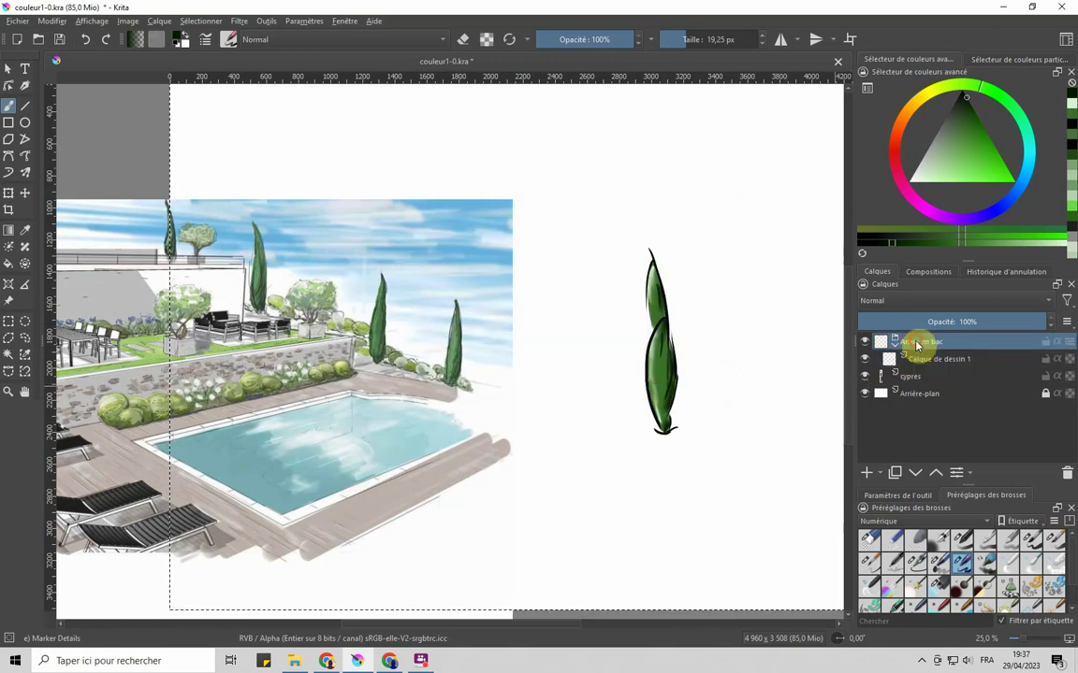
{"action": "left_click", "coordinate": [935, 361]}
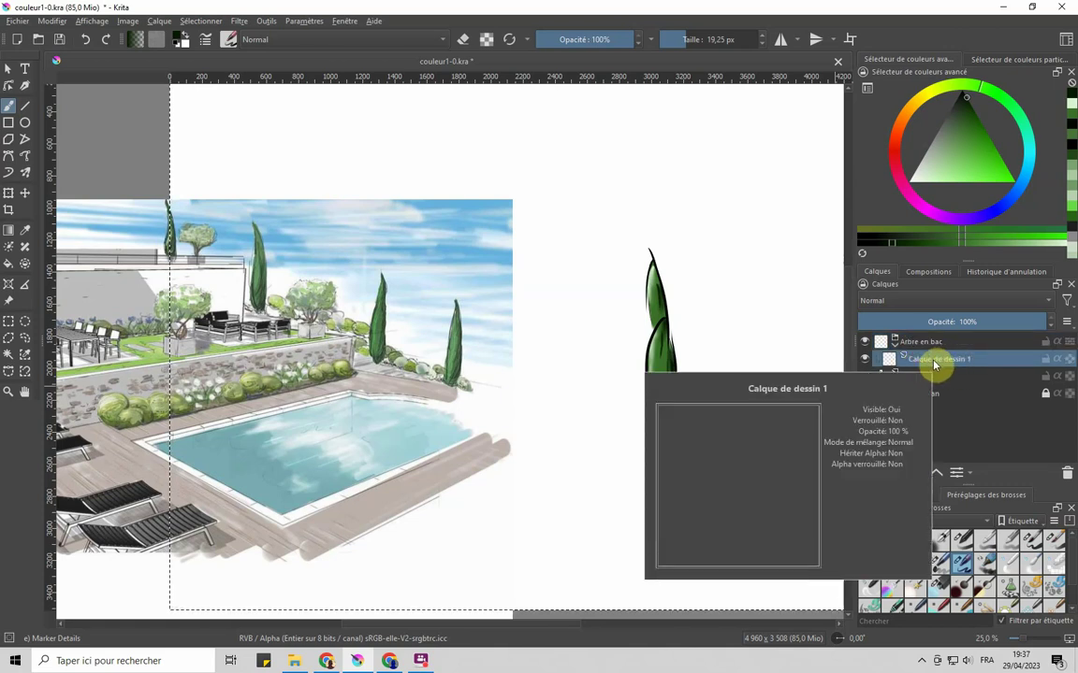
{"action": "left_click", "coordinate": [969, 102]}
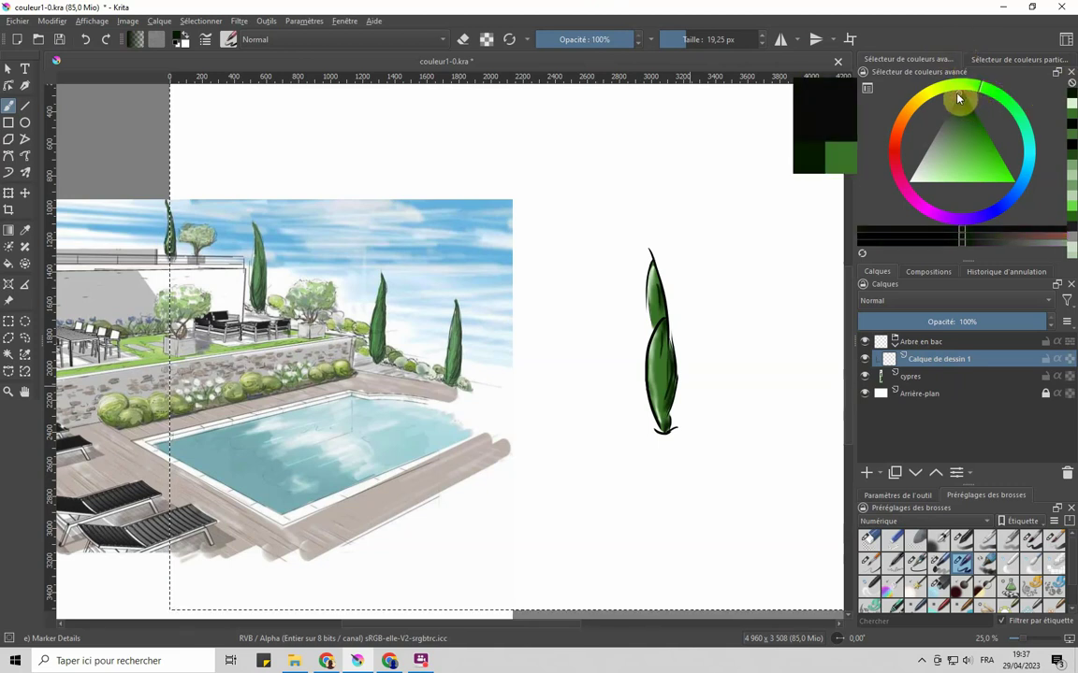
{"action": "left_click", "coordinate": [956, 159]}
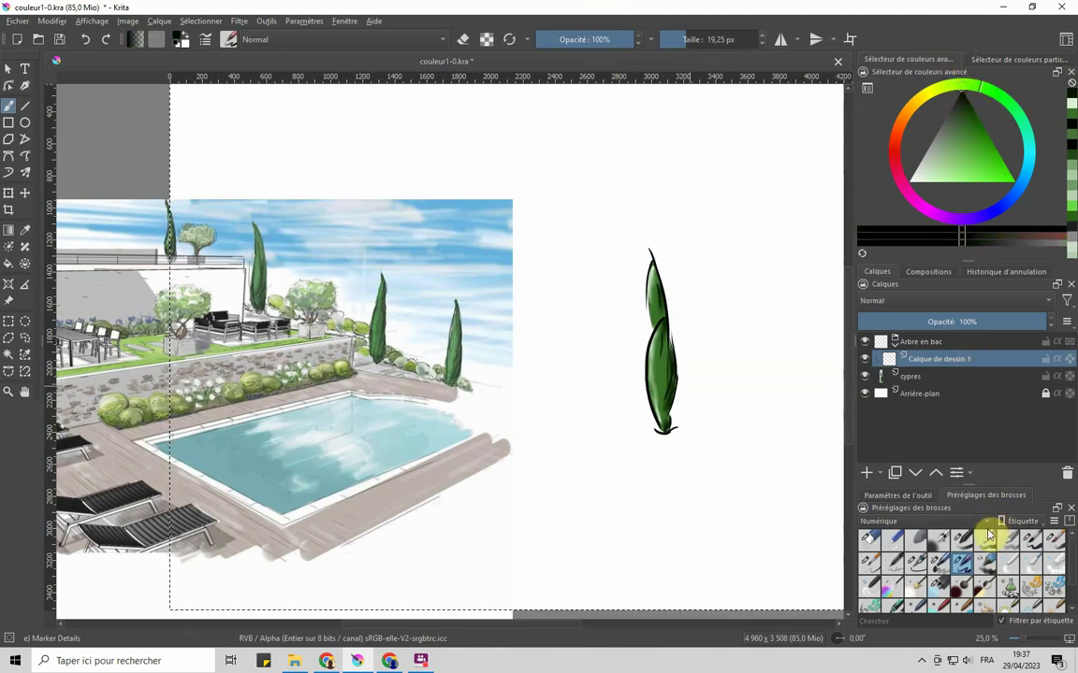
Step: Try a short curved stroke on the grouped paint layer and toggle the visibility of the Arbre en bac group and its layer
{"action": "left_click_drag", "start_coordinate": [600, 245], "coordinate": [611, 184]}
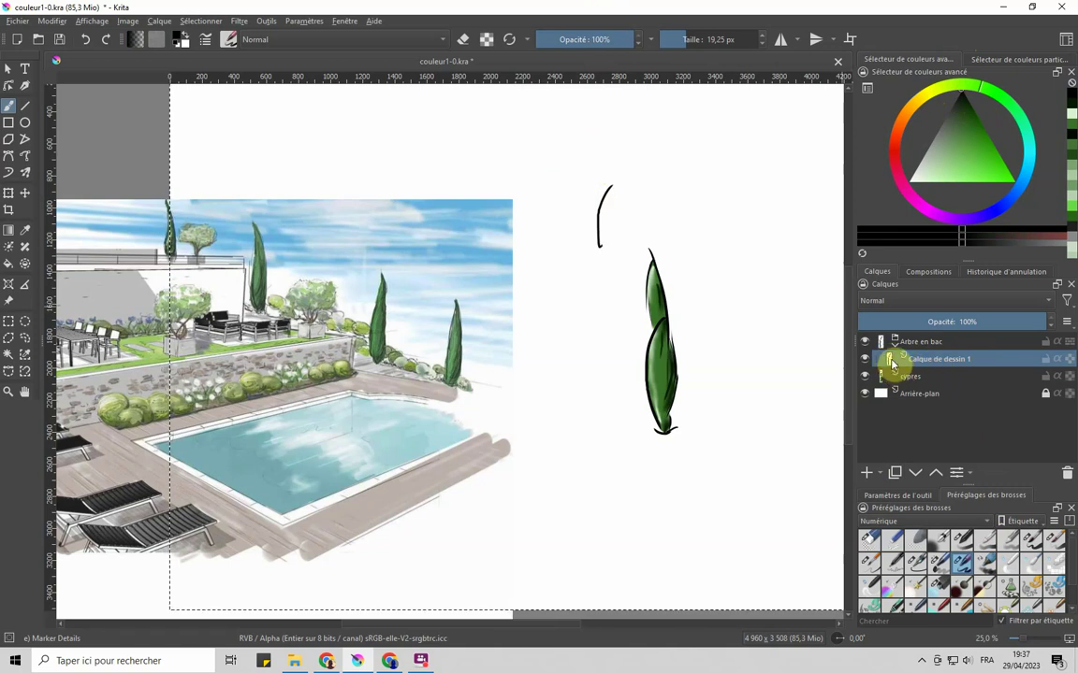
{"action": "left_click_drag", "start_coordinate": [891, 363], "coordinate": [866, 346]}
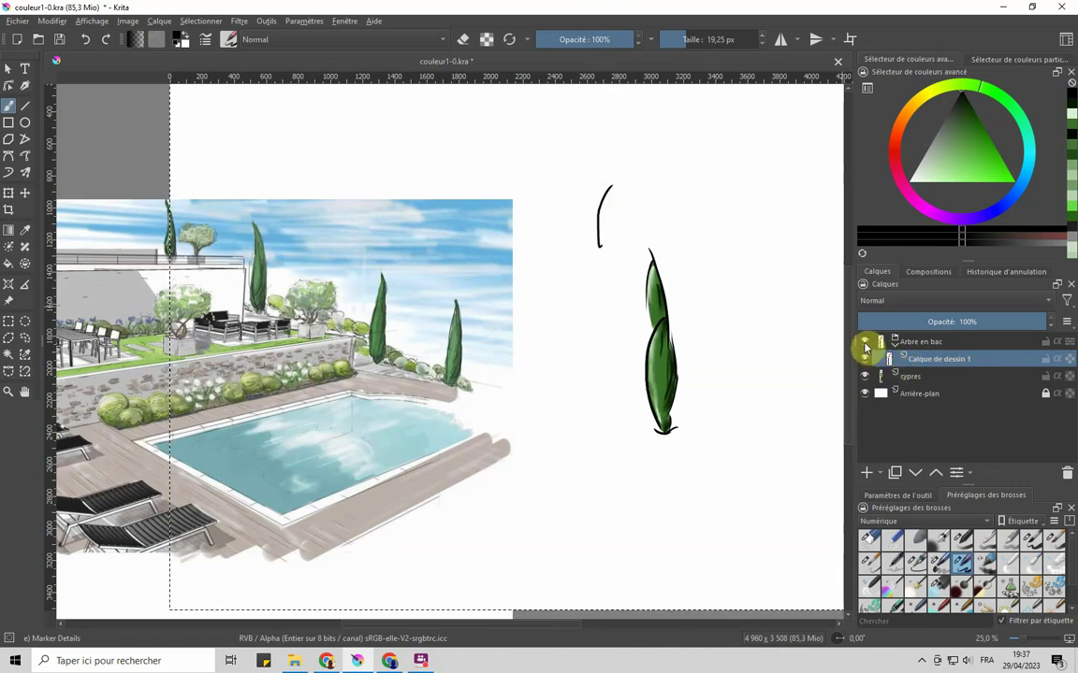
{"action": "left_click", "coordinate": [864, 342]}
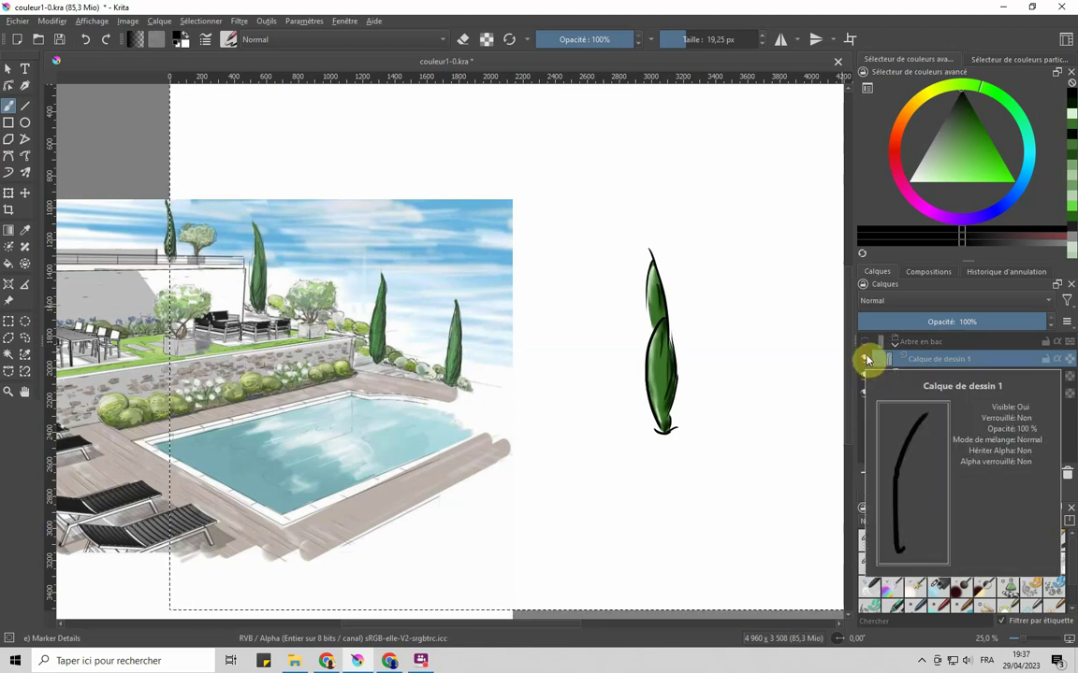
{"action": "left_click", "coordinate": [864, 345]}
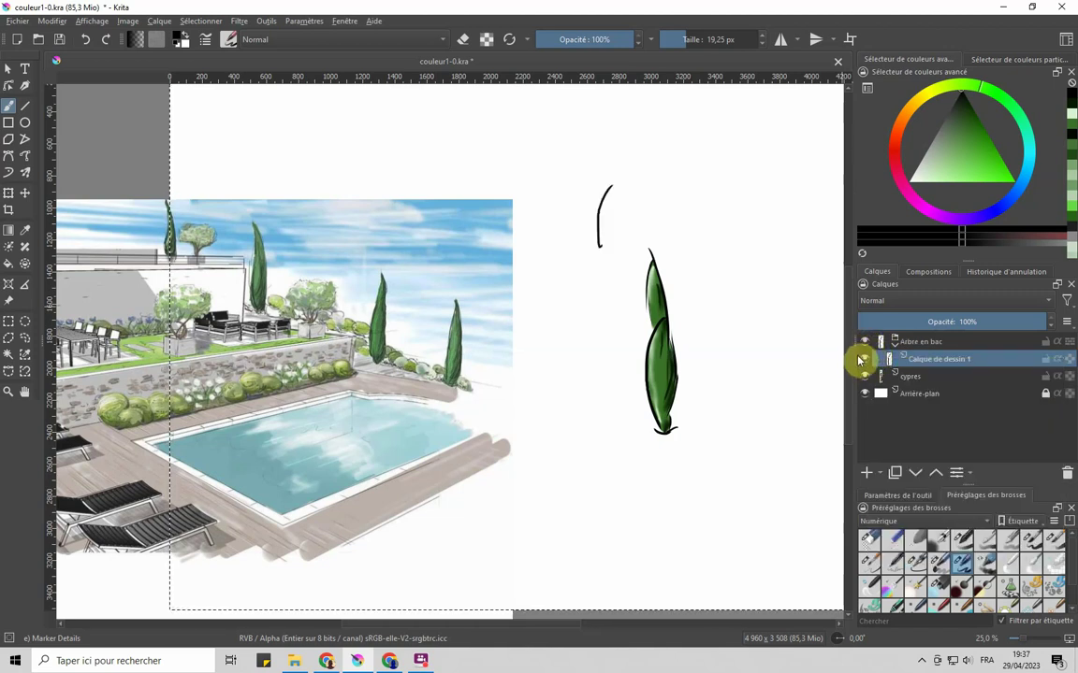
{"action": "left_click", "coordinate": [865, 358]}
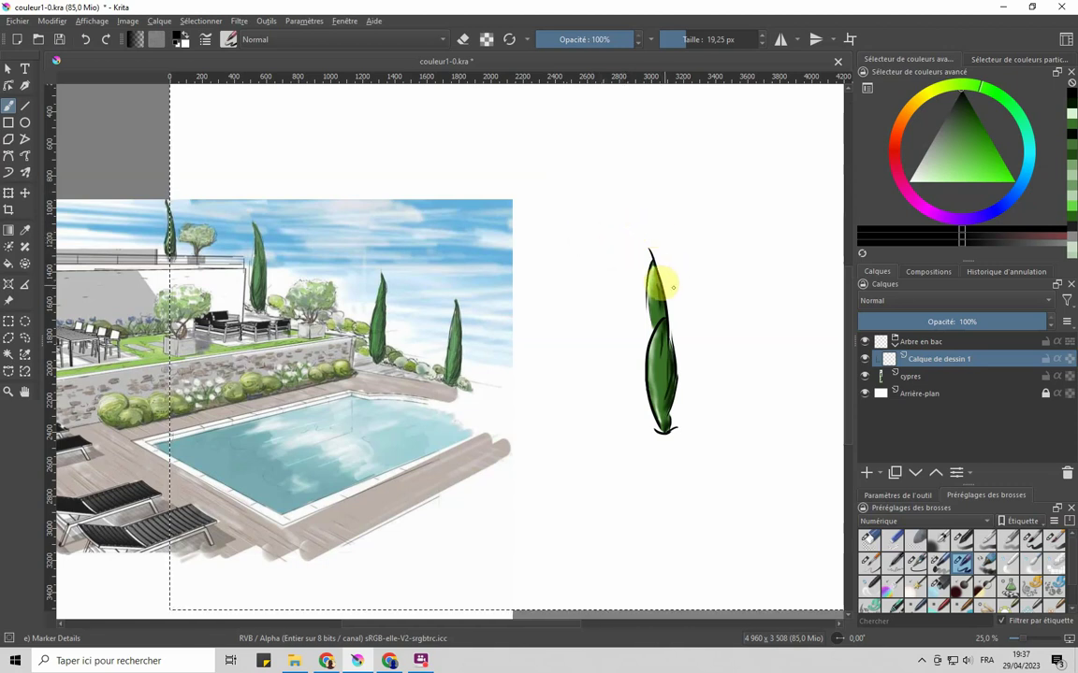
Step: Hide the cypres layer and choose the Ink-2 Fineliner brush preset
{"action": "left_click", "coordinate": [864, 376]}
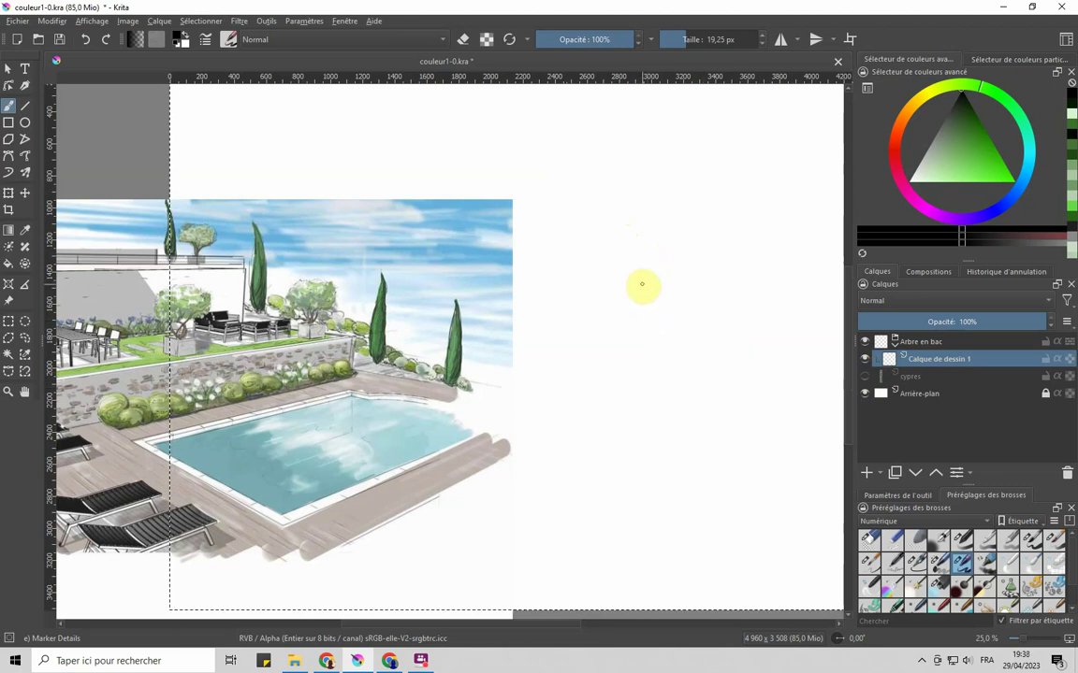
{"action": "left_click_drag", "start_coordinate": [636, 311], "coordinate": [636, 331]}
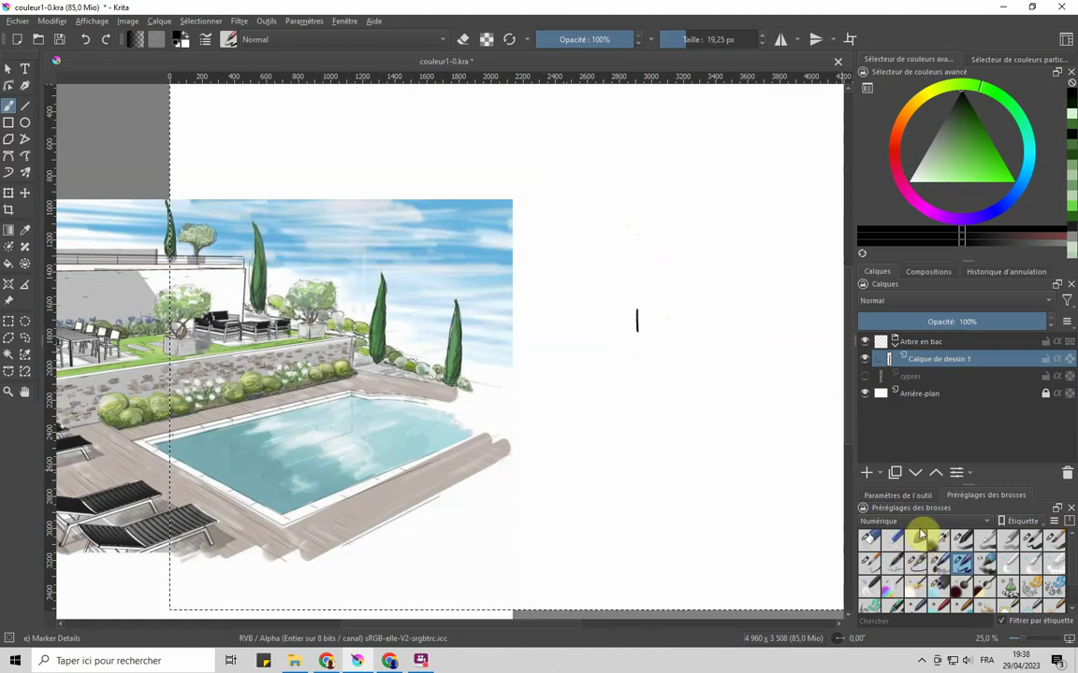
{"action": "left_click", "coordinate": [915, 562]}
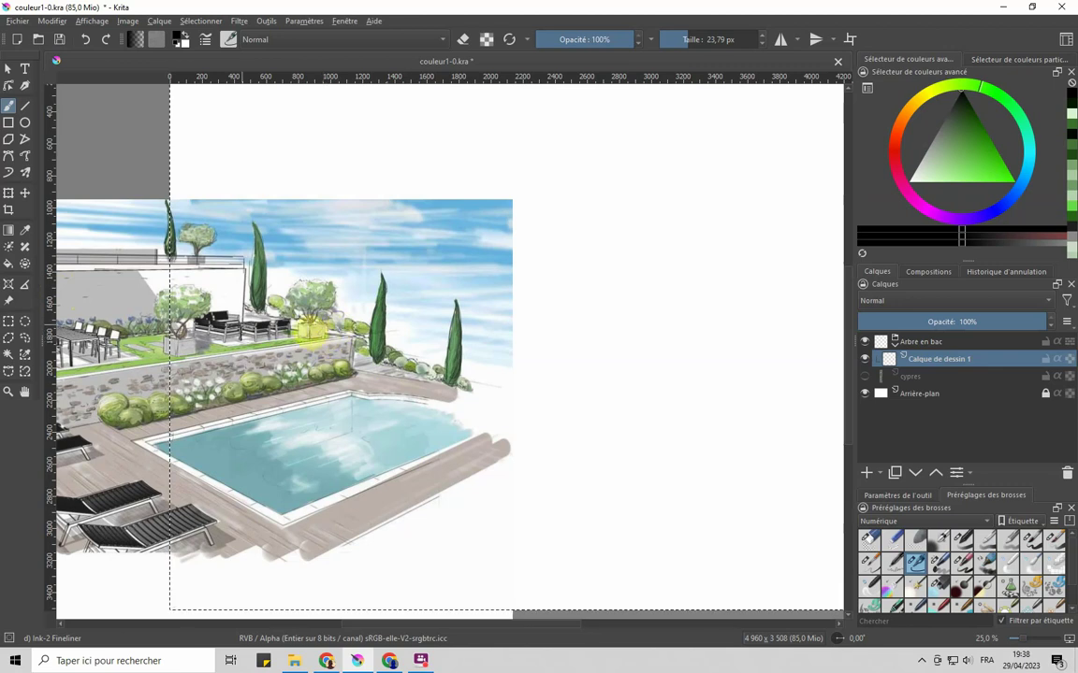
Step: Activate the Assistant tool and set the assistant type to Perspective à deux points
{"action": "left_click", "coordinate": [11, 285]}
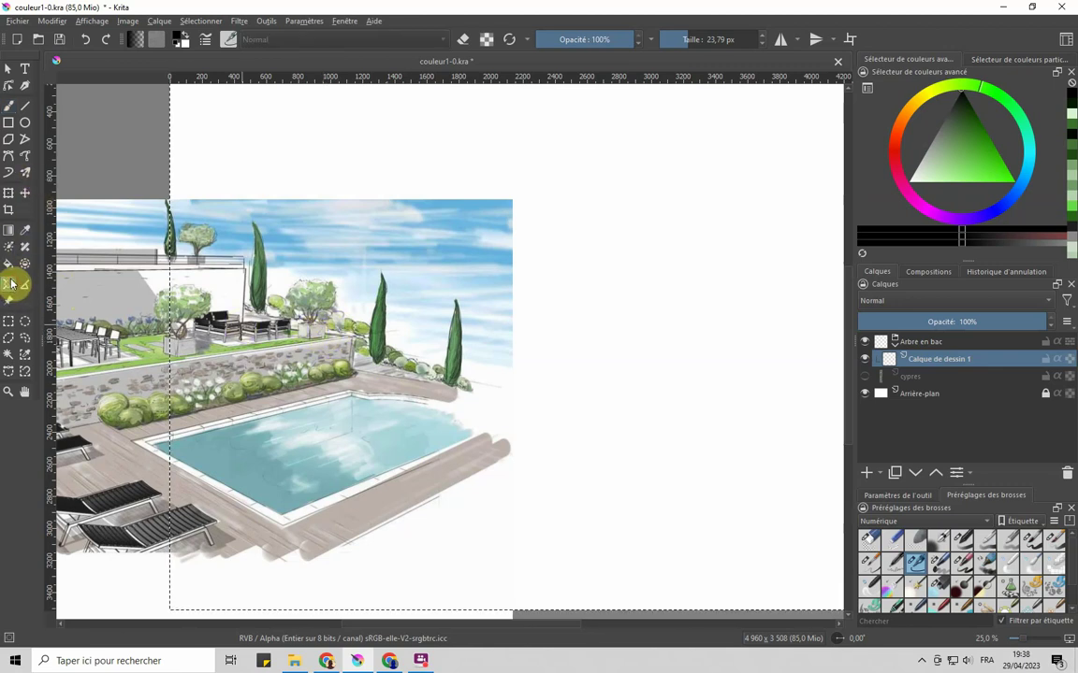
{"action": "left_click", "coordinate": [883, 496]}
{"action": "left_click", "coordinate": [900, 531]}
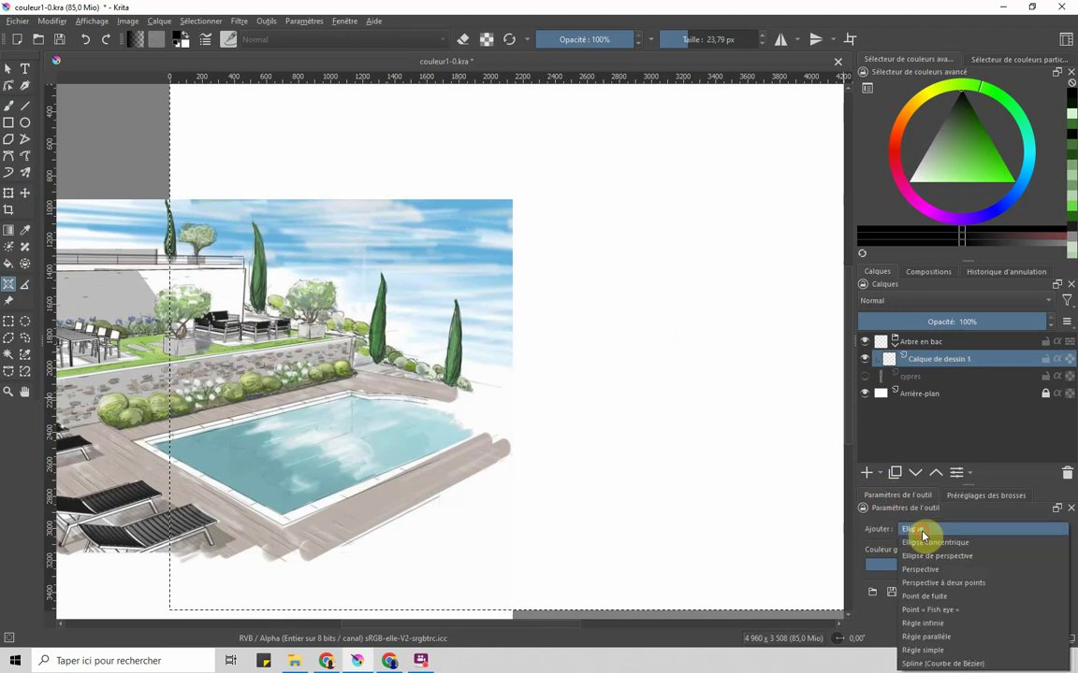
{"action": "left_click", "coordinate": [934, 584]}
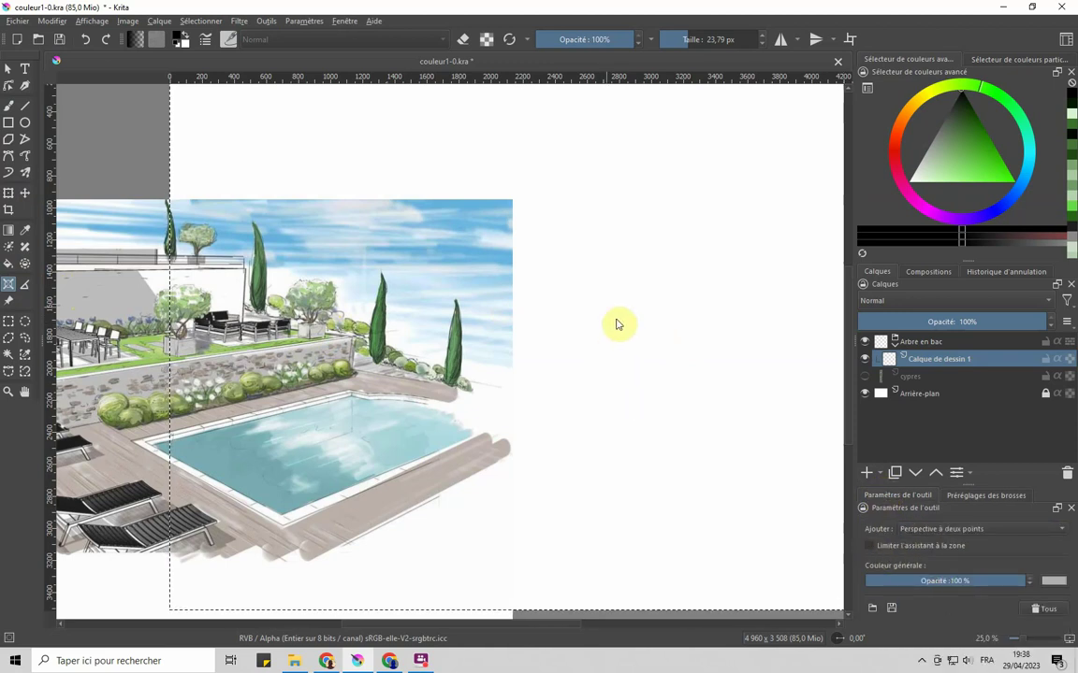
{"action": "left_click", "coordinate": [572, 292]}
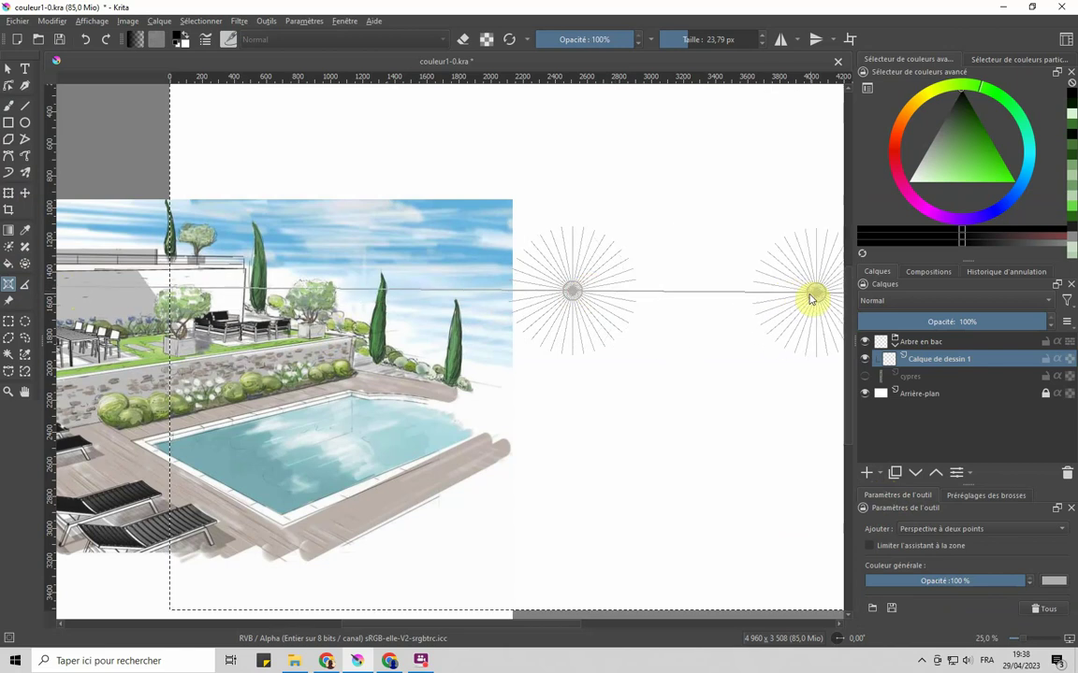
{"action": "left_click", "coordinate": [837, 293]}
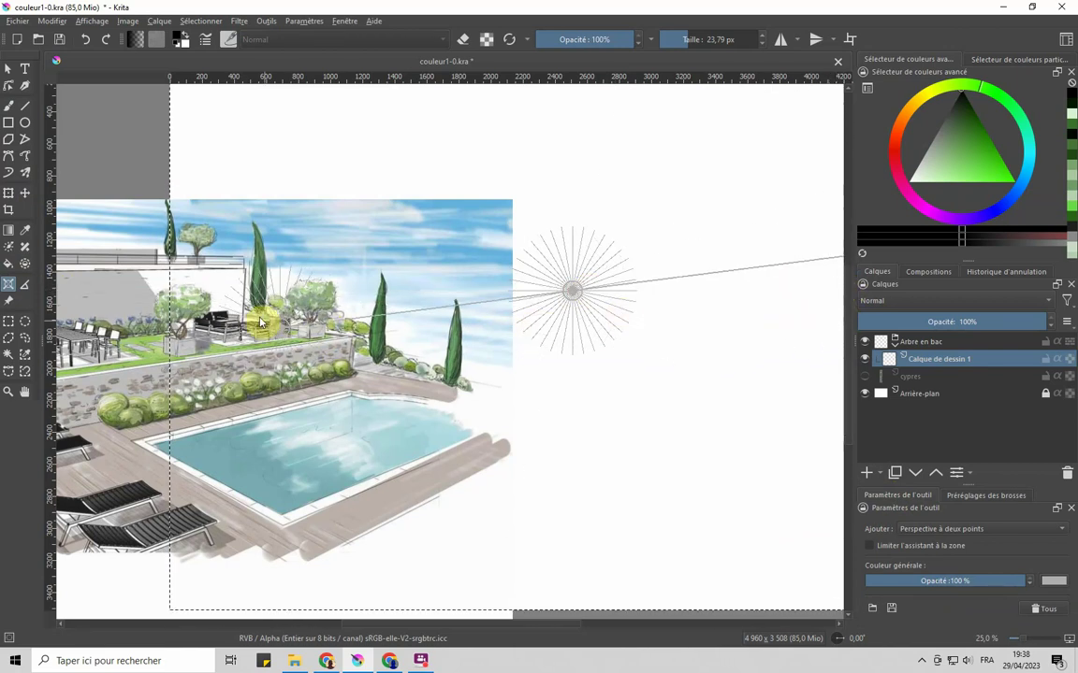
{"action": "left_click", "coordinate": [801, 301]}
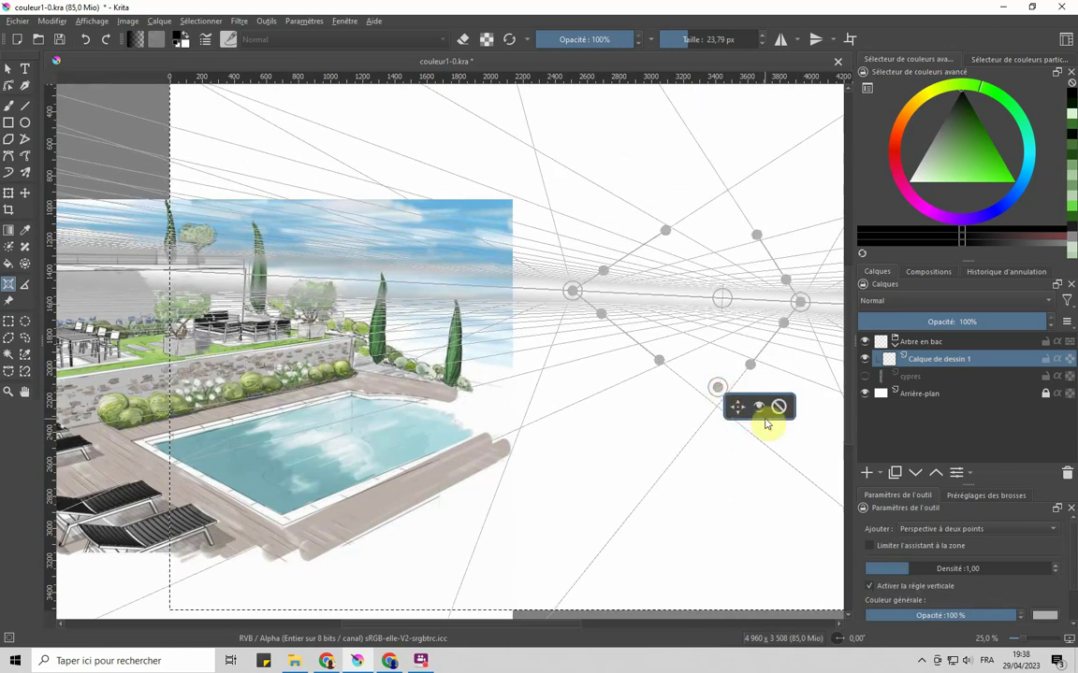
{"action": "left_click", "coordinate": [778, 407]}
Step: Place a level two-point perspective assistant with vanishing points at the house roofline and the far side of the canvas, and return to the freehand brush
{"action": "left_click", "coordinate": [196, 268]}
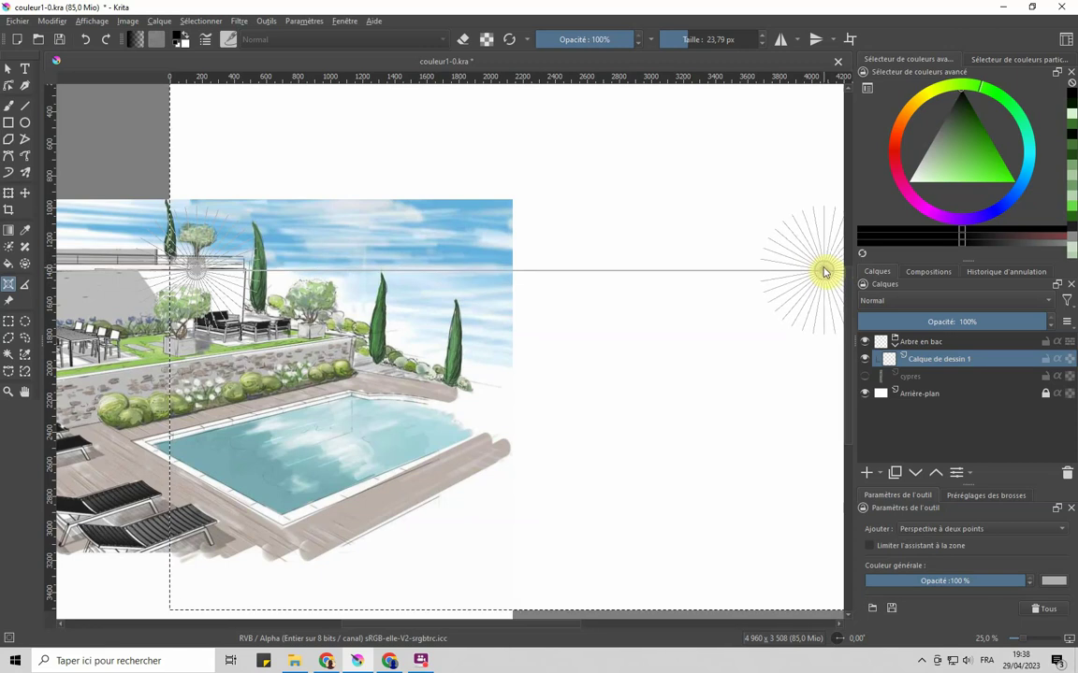
{"action": "left_click_drag", "start_coordinate": [777, 300], "coordinate": [682, 353]}
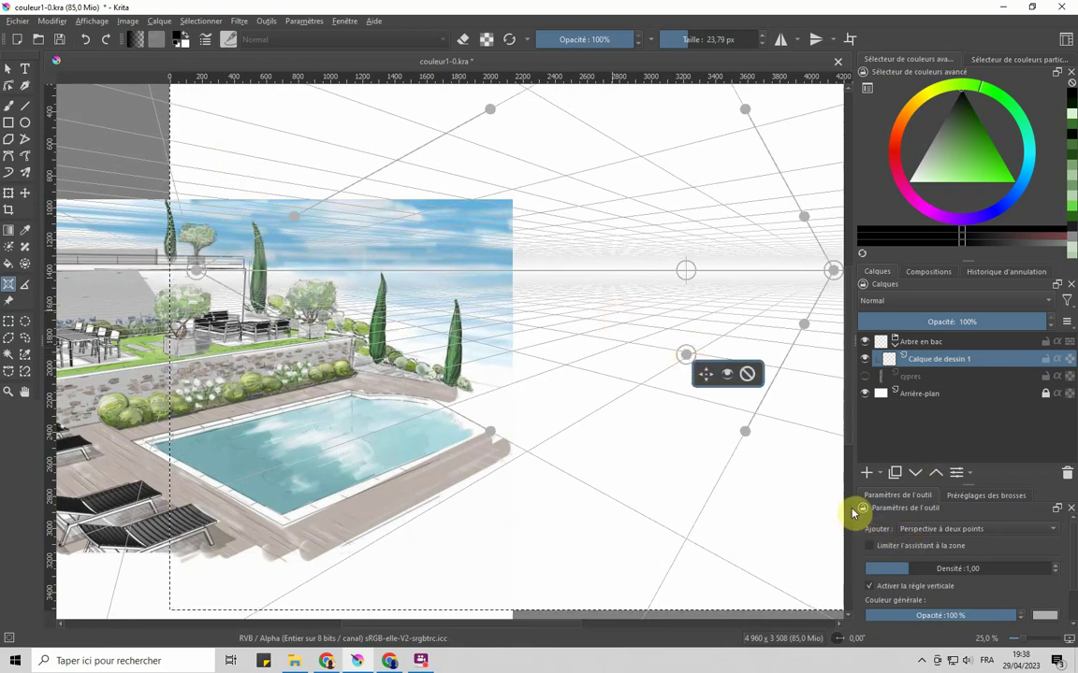
{"action": "left_click", "coordinate": [10, 107]}
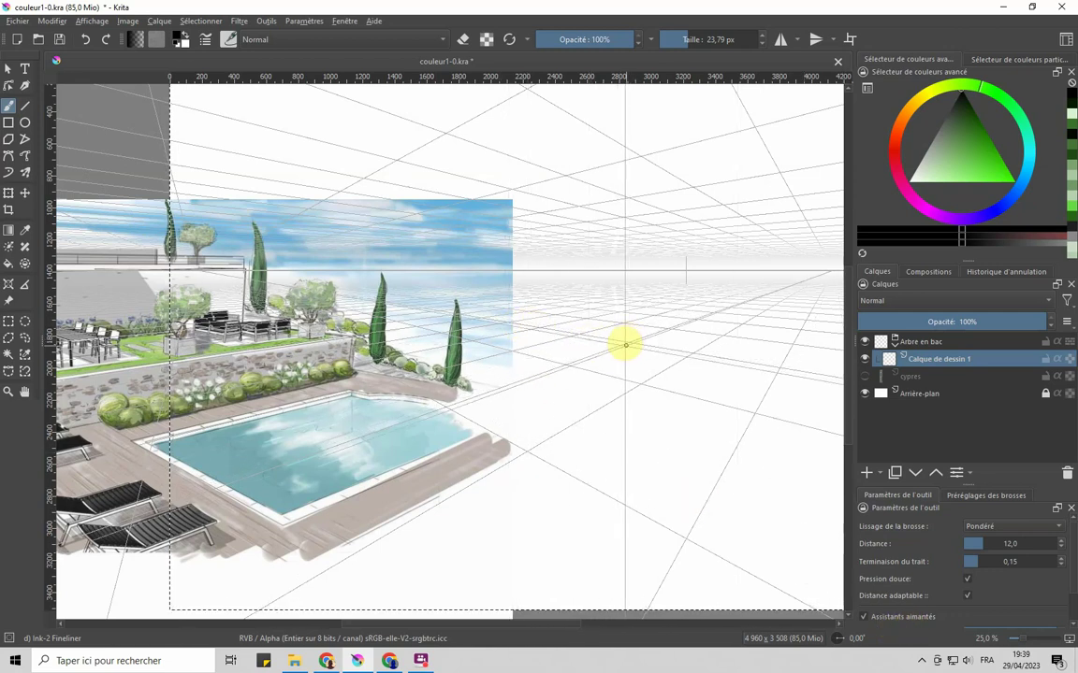
Step: Try a short vertical stroke on the blank area, undo it and test a brush size of 0,38 px
{"action": "left_click_drag", "start_coordinate": [628, 328], "coordinate": [626, 348]}
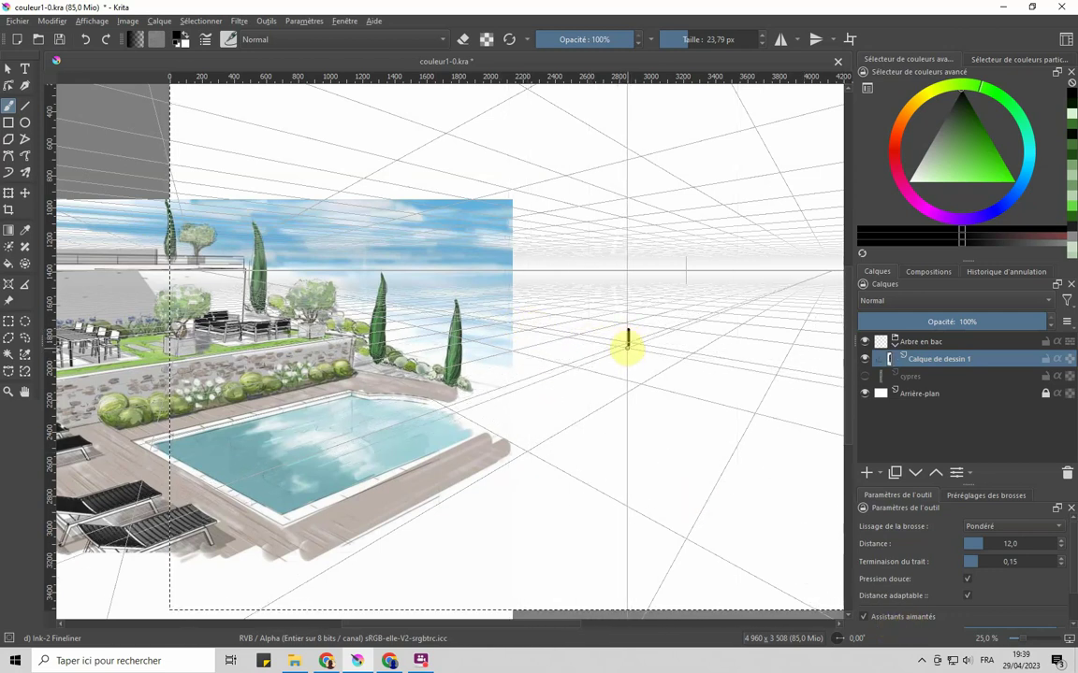
{"action": "key", "text": "ctrl+z"}
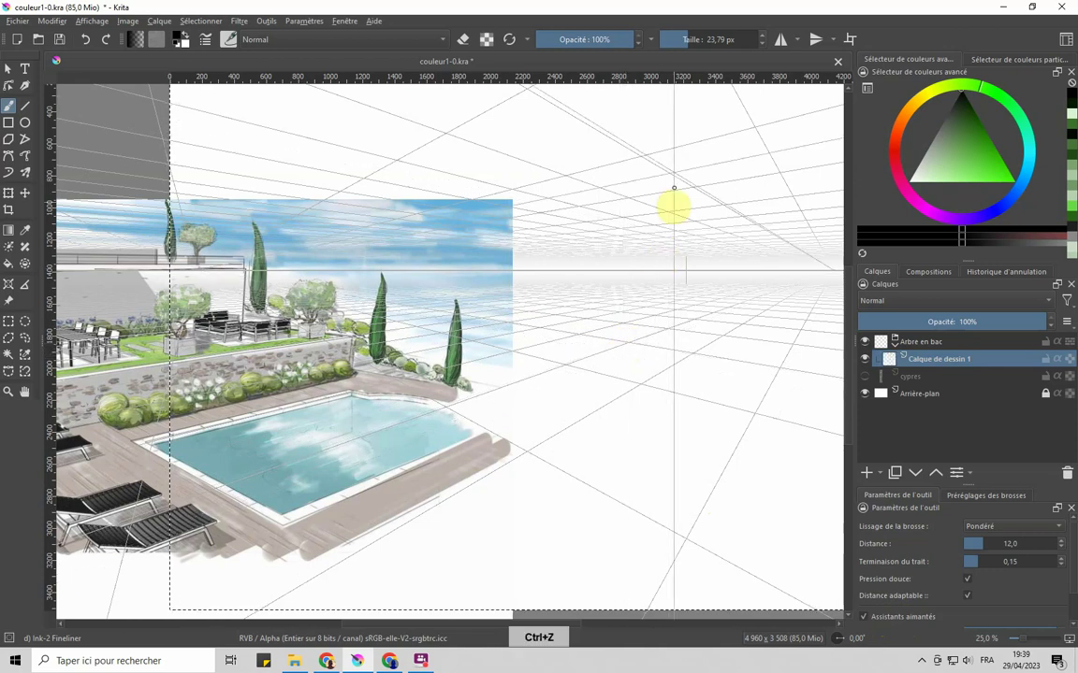
{"action": "left_click", "coordinate": [662, 37]}
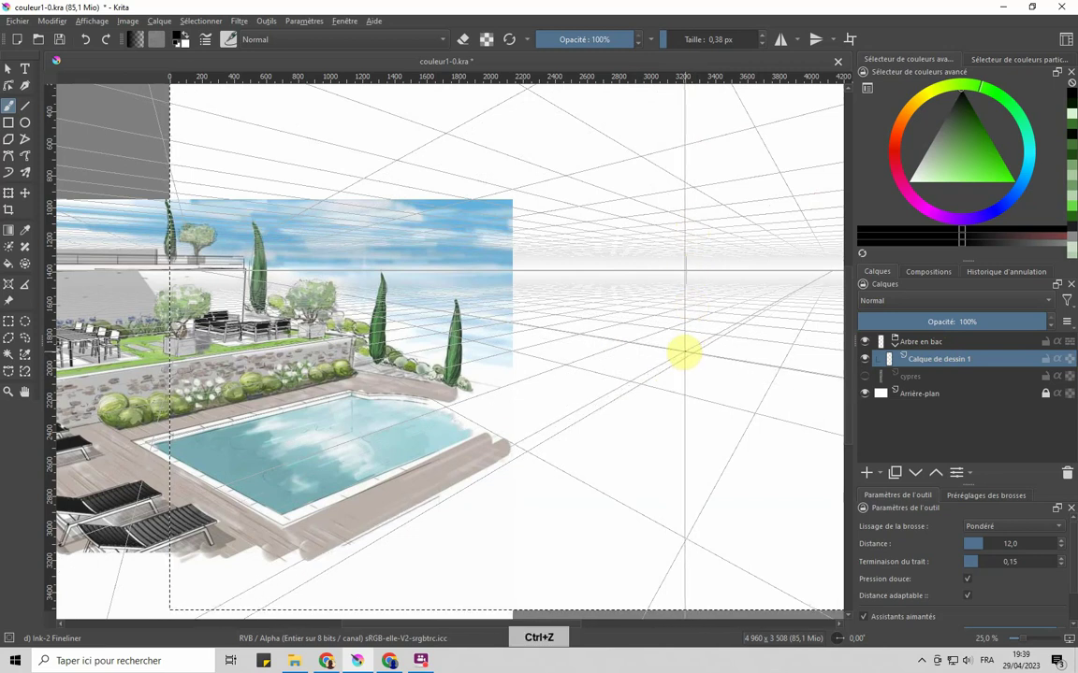
{"action": "scroll", "coordinate": [703, 353], "scroll_direction": "up", "scroll_amount": 2}
{"action": "scroll", "coordinate": [698, 378], "scroll_direction": "down", "scroll_amount": 2}
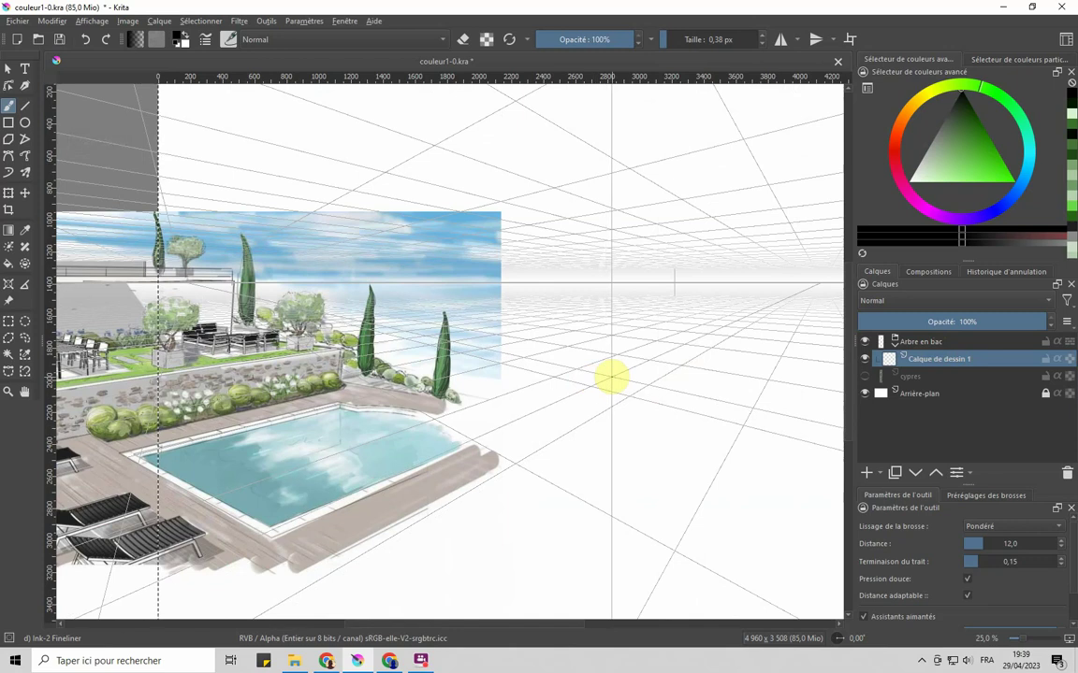
Step: Try a vertical stroke with a brush size of 2,98 px and toggle the visibility of the cypres layer
{"action": "left_click", "coordinate": [662, 41]}
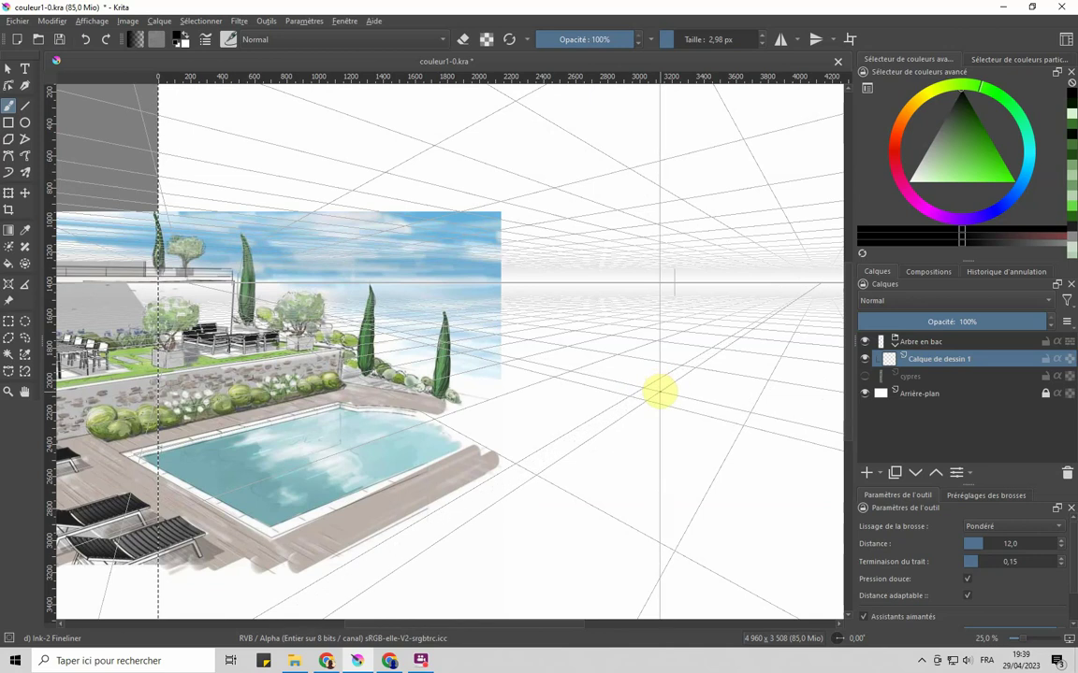
{"action": "left_click", "coordinate": [864, 377]}
{"action": "left_click", "coordinate": [864, 377]}
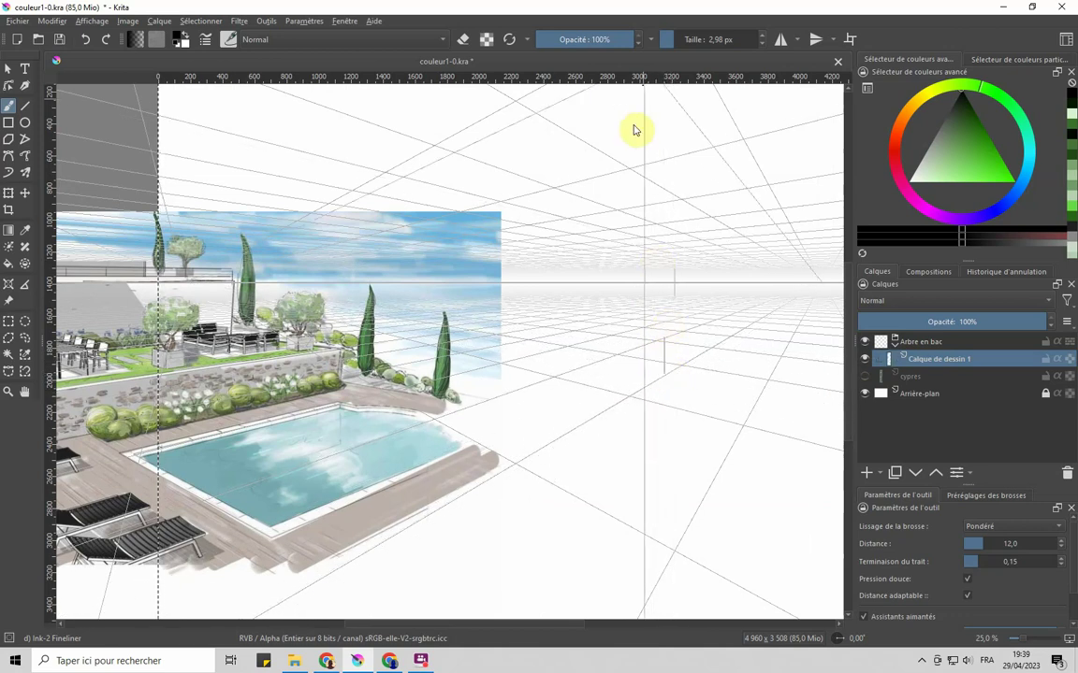
Step: Set the brush size to 8,33 px and draw the planter box's front, side and top edges along the perspective guides
{"action": "left_click", "coordinate": [675, 35]}
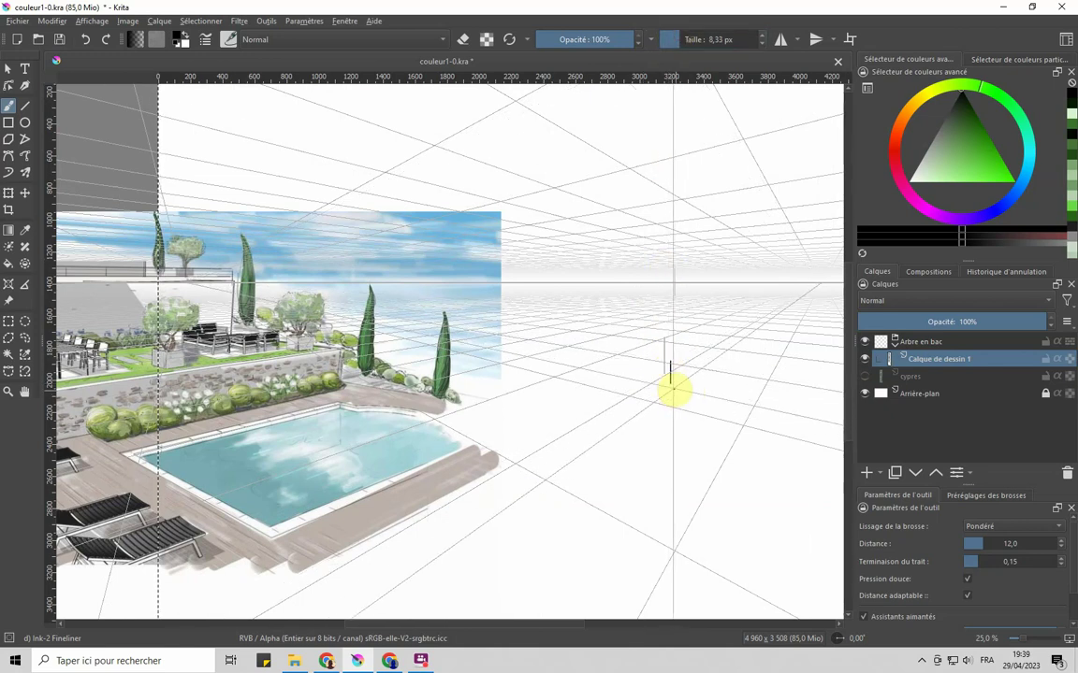
{"action": "key", "text": "ctrl+z"}
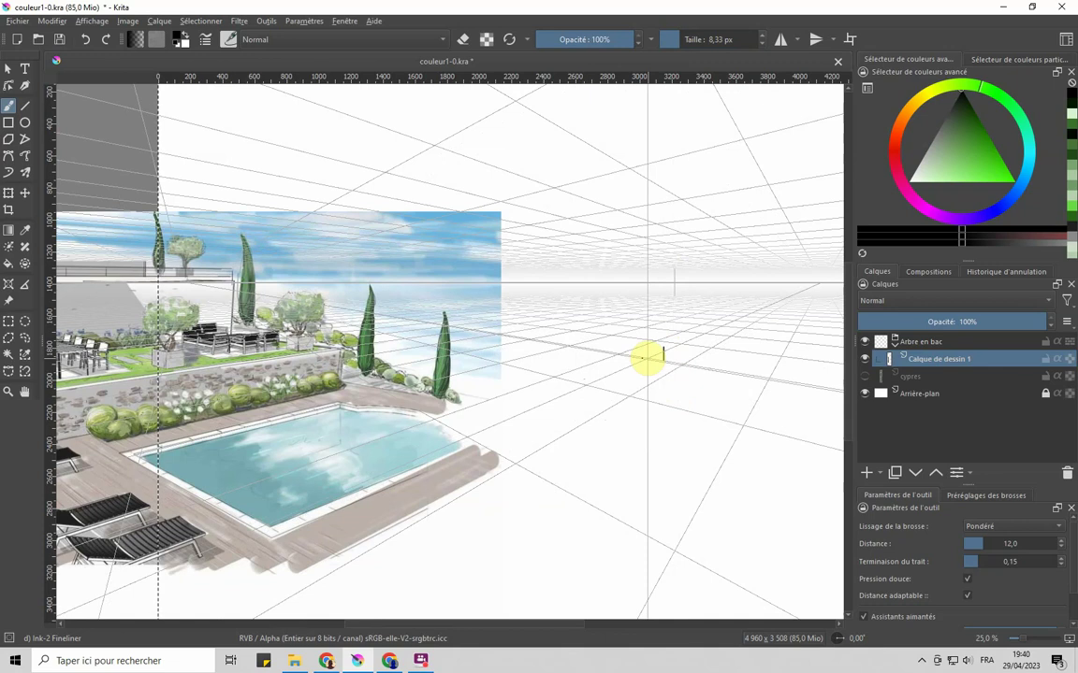
{"action": "scroll", "coordinate": [645, 358], "scroll_direction": "up", "scroll_amount": 3}
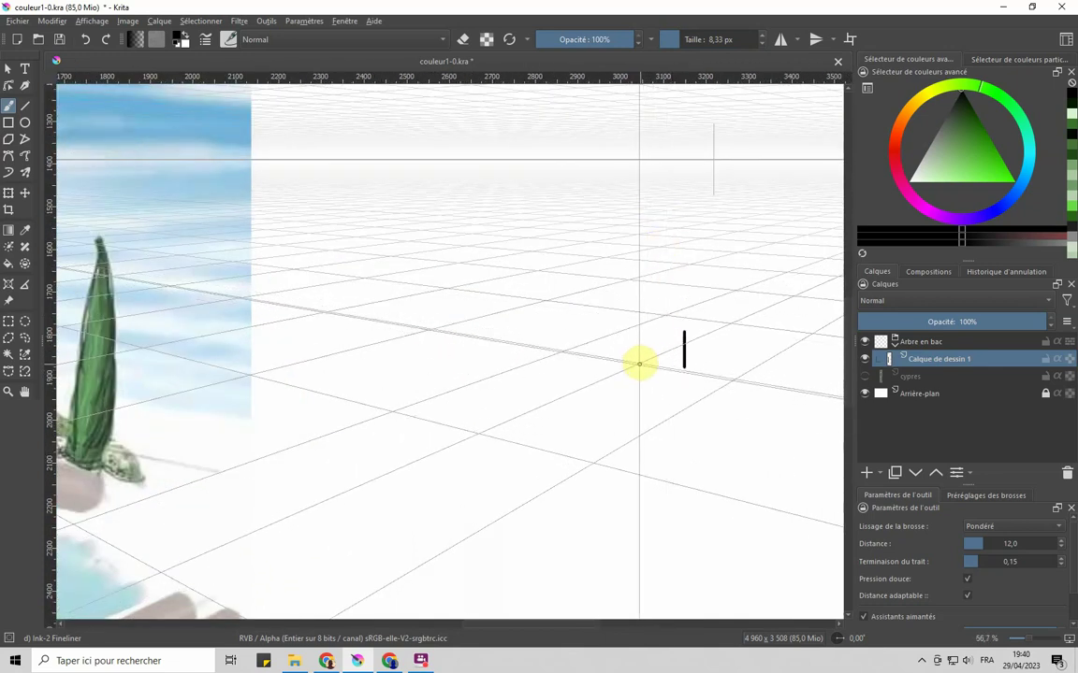
{"action": "left_click_drag", "start_coordinate": [641, 363], "coordinate": [680, 365]}
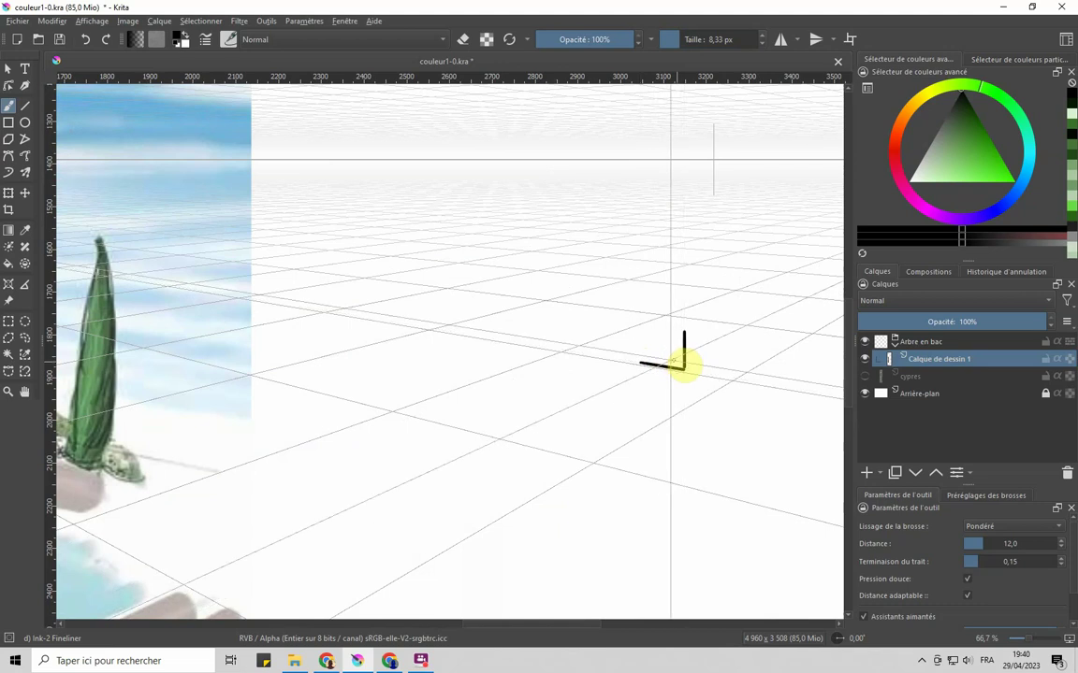
{"action": "left_click_drag", "start_coordinate": [640, 327], "coordinate": [640, 364]}
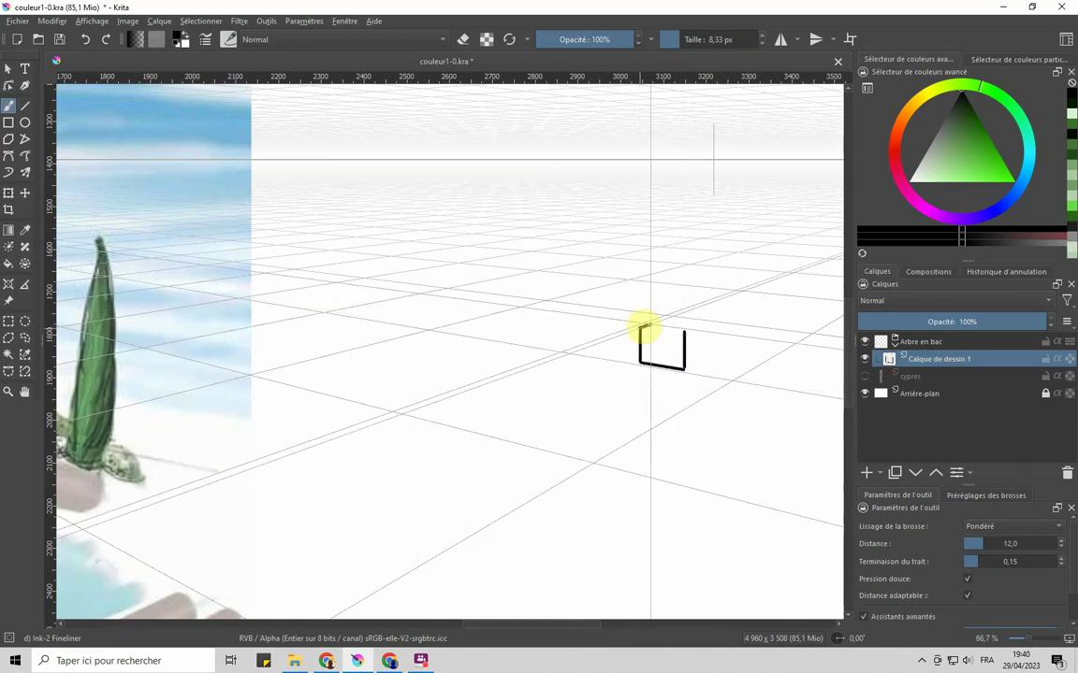
{"action": "mouse_move", "coordinate": [654, 319]}
{"action": "left_mouse_down"}
{"action": "mouse_move", "coordinate": [640, 330]}
{"action": "mouse_move", "coordinate": [685, 334]}
{"action": "left_mouse_up"}
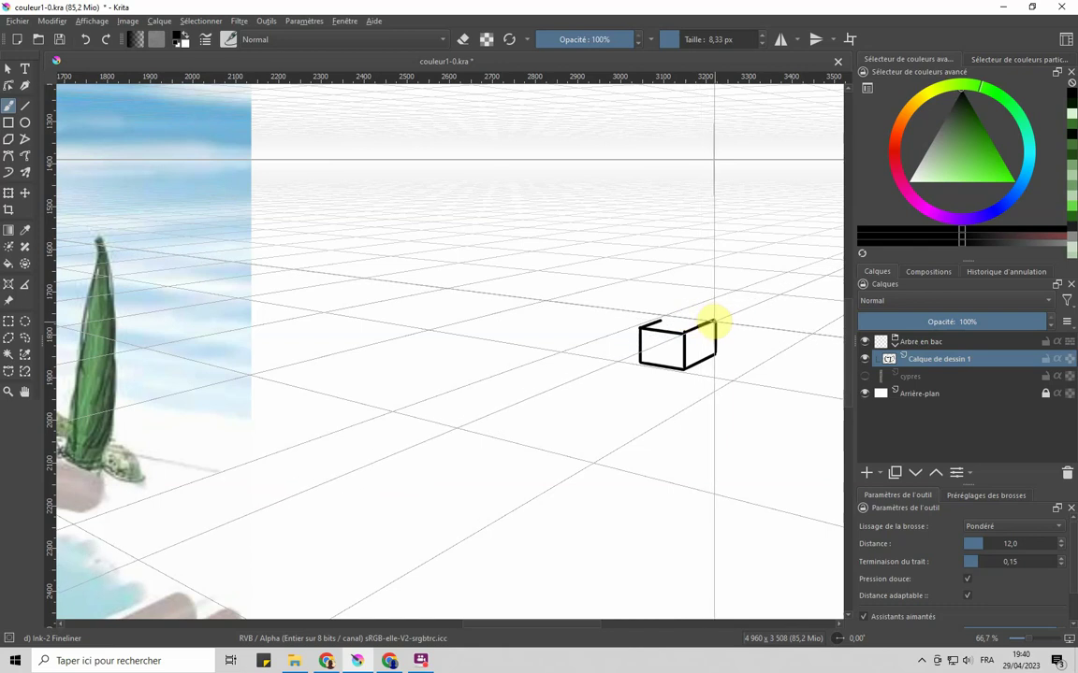
{"action": "mouse_move", "coordinate": [711, 323]}
{"action": "left_mouse_down"}
{"action": "mouse_move", "coordinate": [674, 305]}
{"action": "mouse_move", "coordinate": [644, 326]}
{"action": "left_mouse_up"}
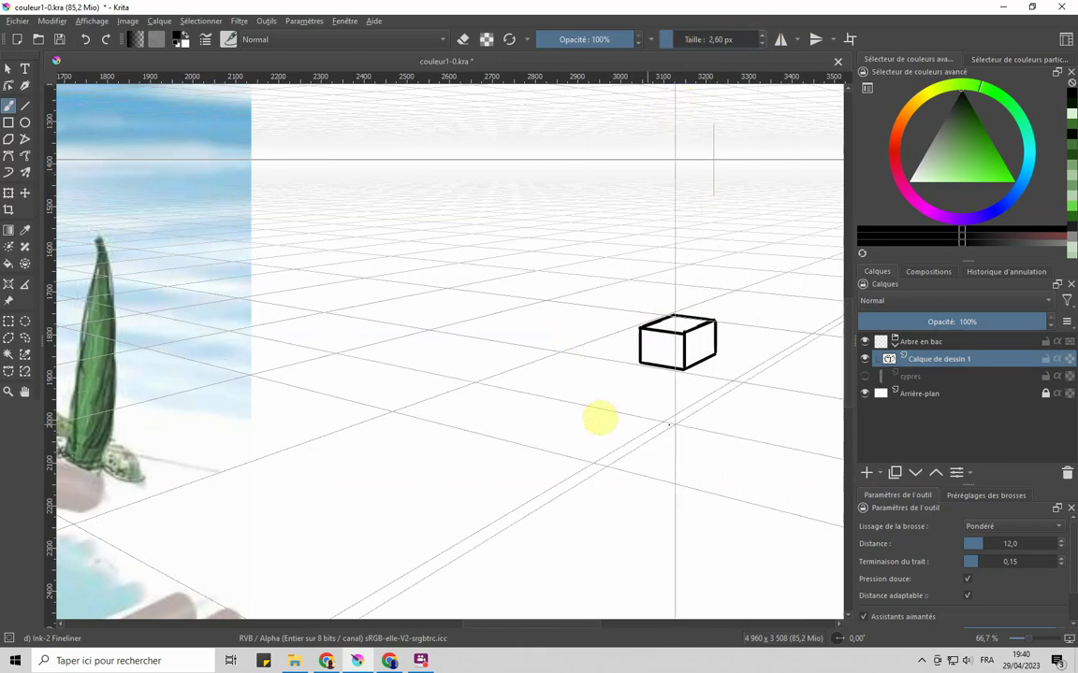
Step: Draw the inner corner and inner edges of the planter's open top with a 2,60 px brush
{"action": "scroll", "coordinate": [721, 356], "scroll_direction": "up", "scroll_amount": 2}
{"action": "scroll", "coordinate": [660, 297], "scroll_direction": "up", "scroll_amount": 1}
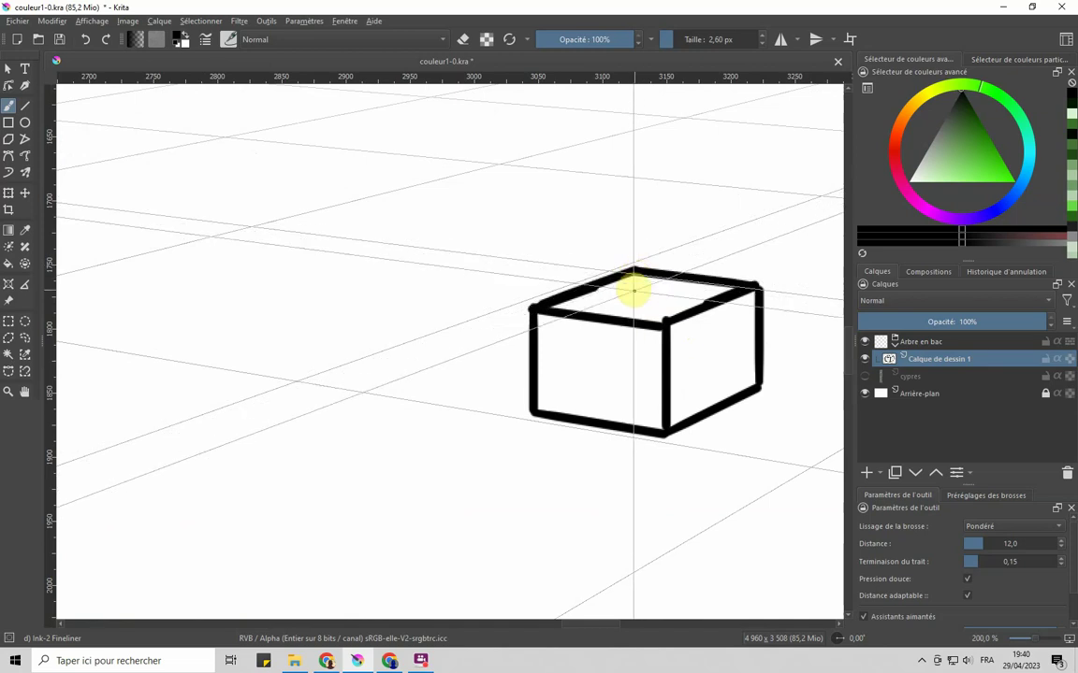
{"action": "mouse_move", "coordinate": [633, 274]}
{"action": "left_mouse_down"}
{"action": "mouse_move", "coordinate": [602, 306]}
{"action": "mouse_move", "coordinate": [578, 308]}
{"action": "left_mouse_up"}
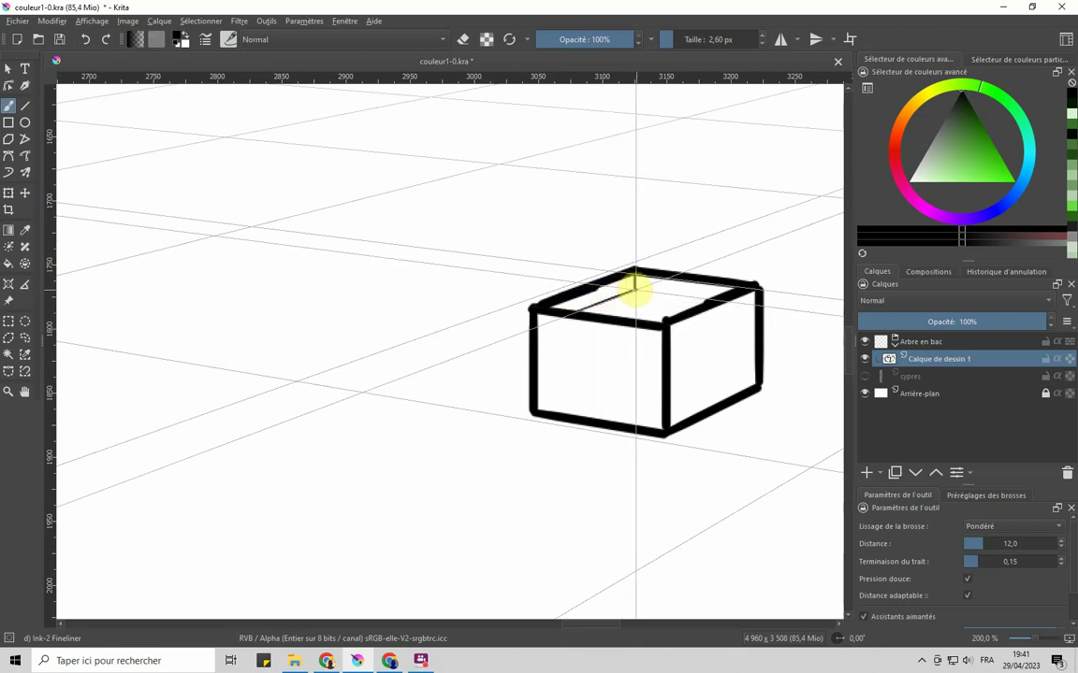
{"action": "left_click_drag", "start_coordinate": [636, 292], "coordinate": [705, 298]}
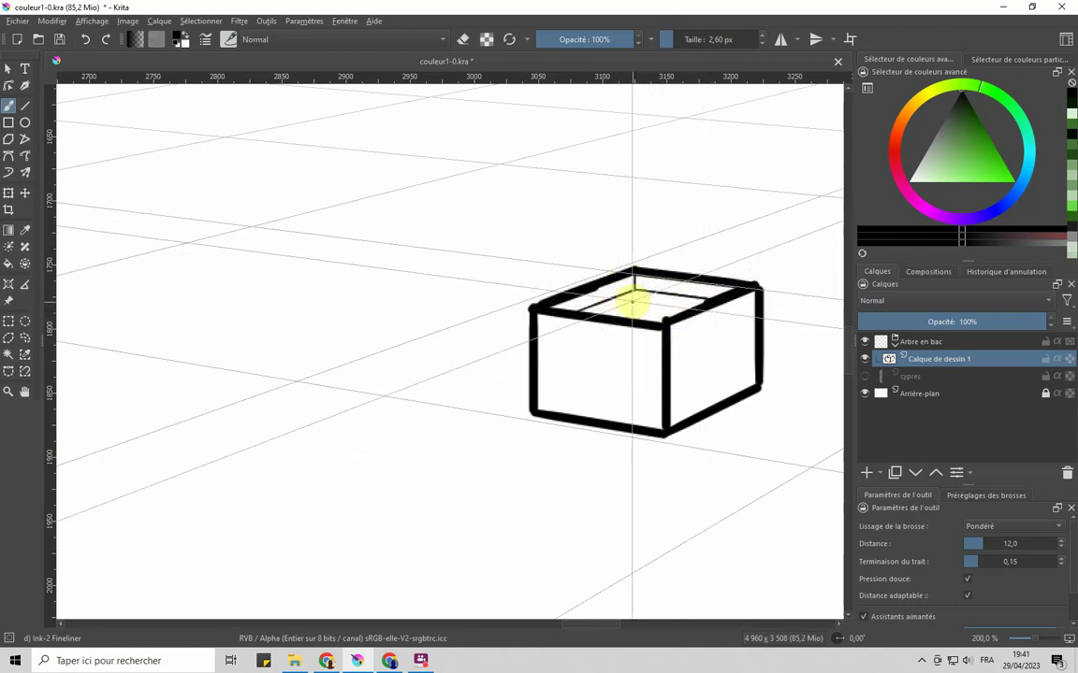
Step: Choose the Basic-2 Opacity brush preset at a size of 3,41 px and try thin strokes on the planter's front corner and inner edge
{"action": "scroll", "coordinate": [632, 299], "scroll_direction": "down", "scroll_amount": 5}
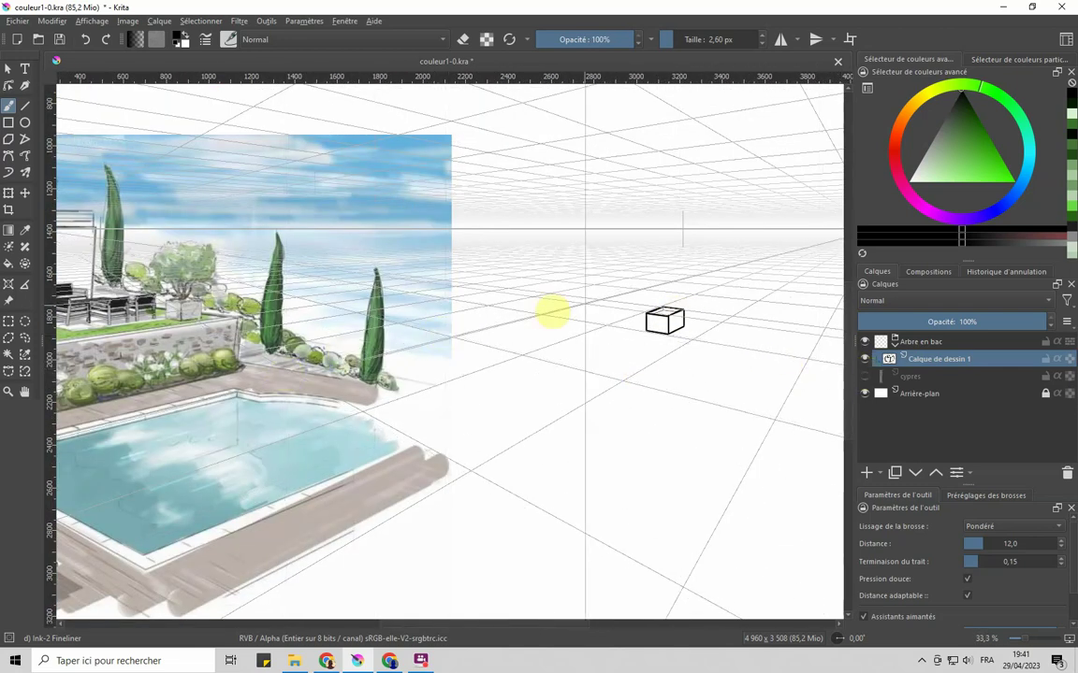
{"action": "scroll", "coordinate": [300, 312], "scroll_direction": "down", "scroll_amount": 3}
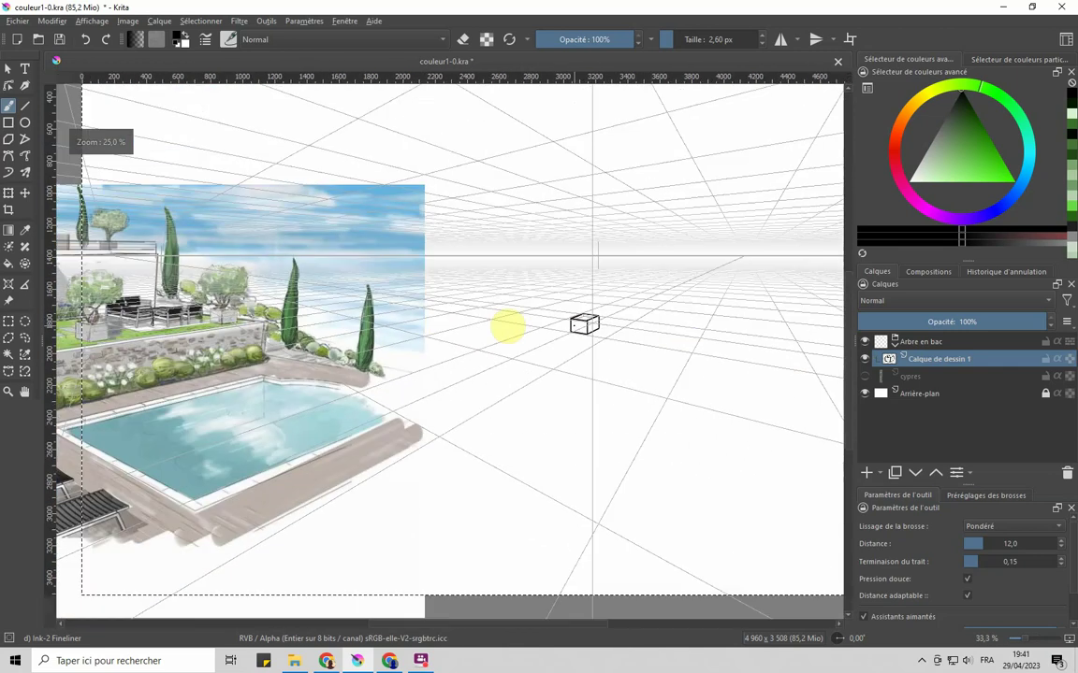
{"action": "scroll", "coordinate": [292, 318], "scroll_direction": "up", "scroll_amount": 5}
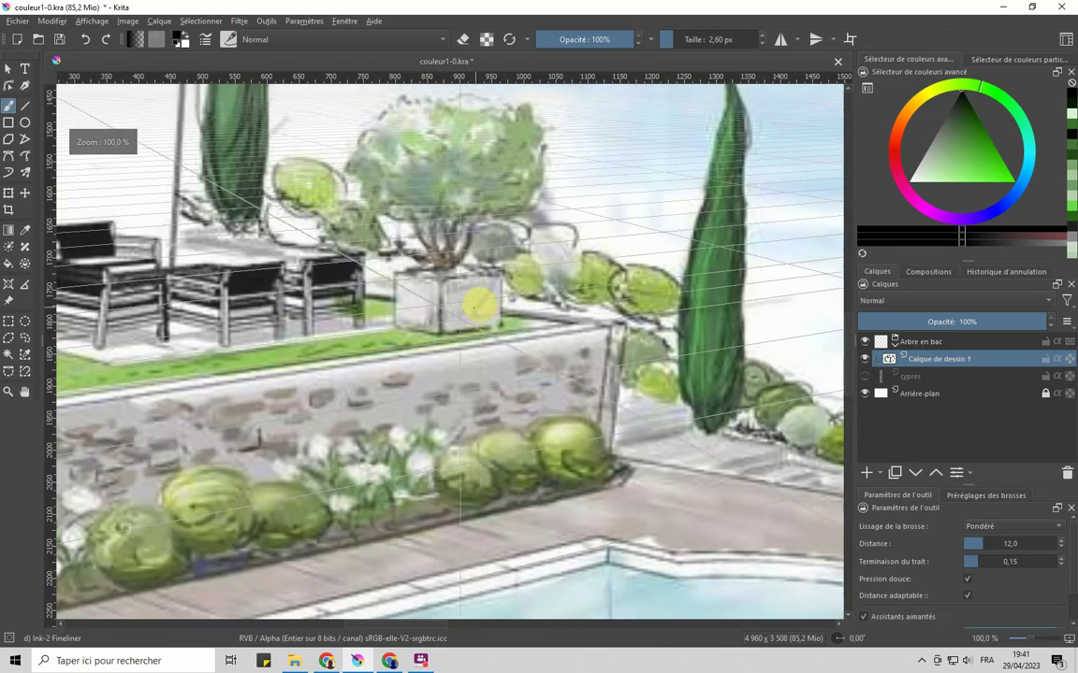
{"action": "scroll", "coordinate": [440, 315], "scroll_direction": "down", "scroll_amount": 3}
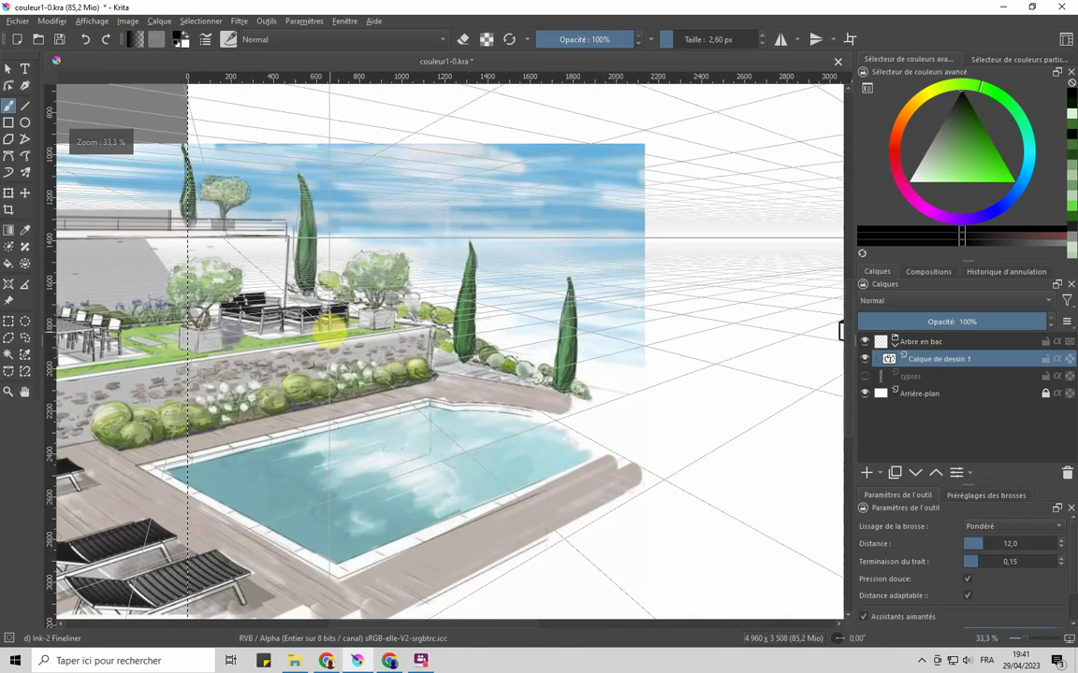
{"action": "scroll", "coordinate": [290, 318], "scroll_direction": "down", "scroll_amount": 1}
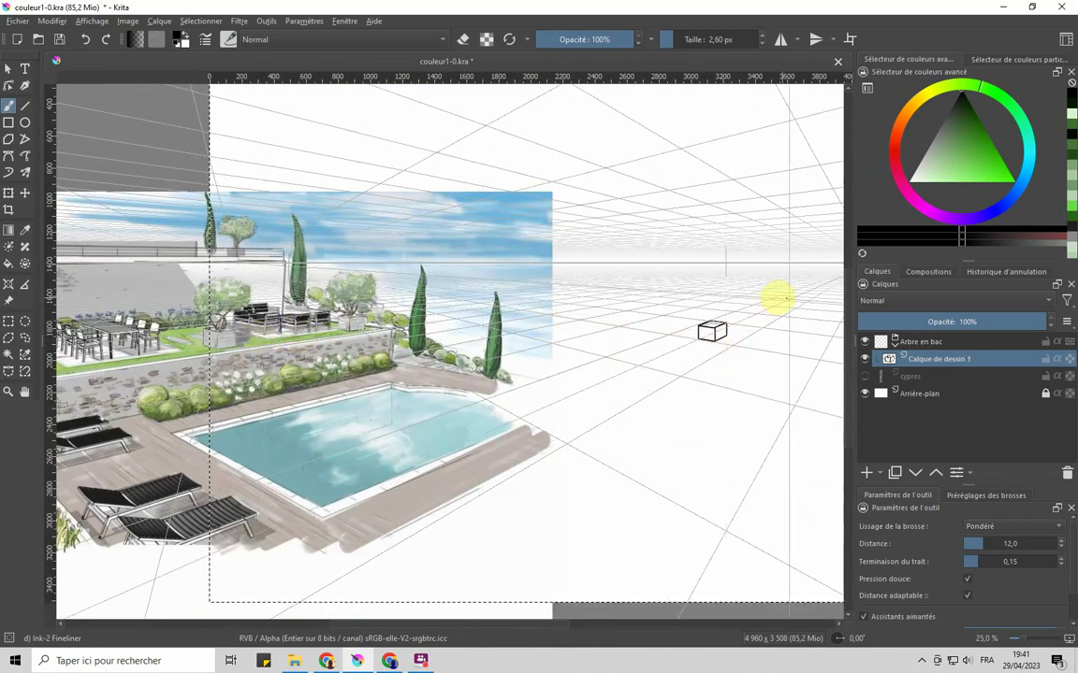
{"action": "left_click", "coordinate": [978, 494]}
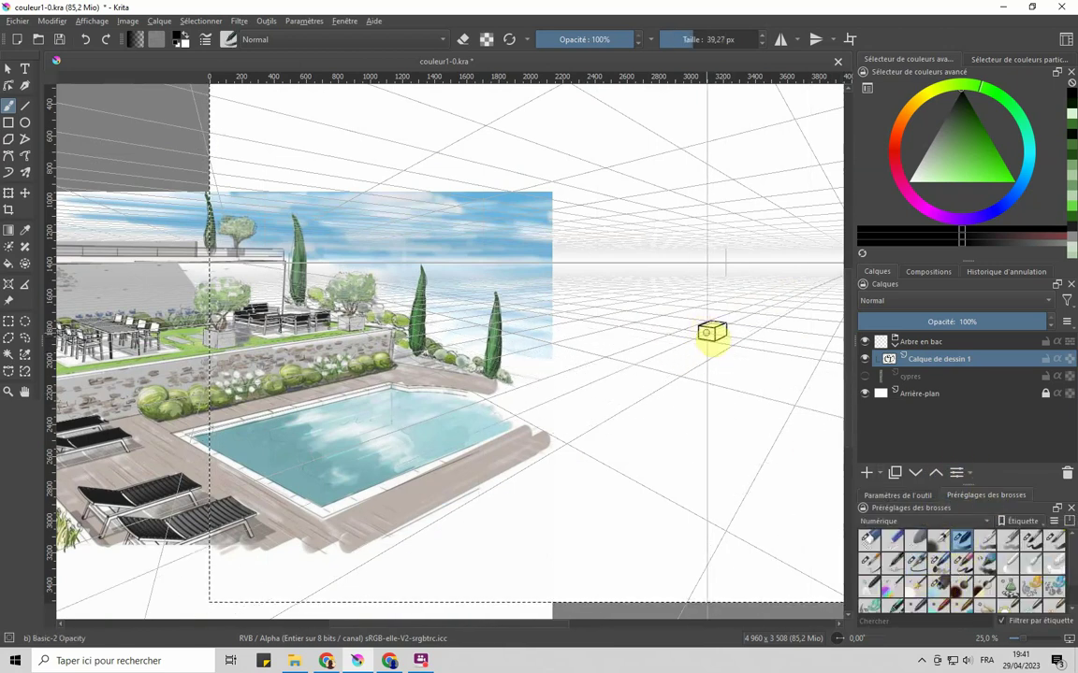
{"action": "scroll", "coordinate": [711, 330], "scroll_direction": "up", "scroll_amount": 6}
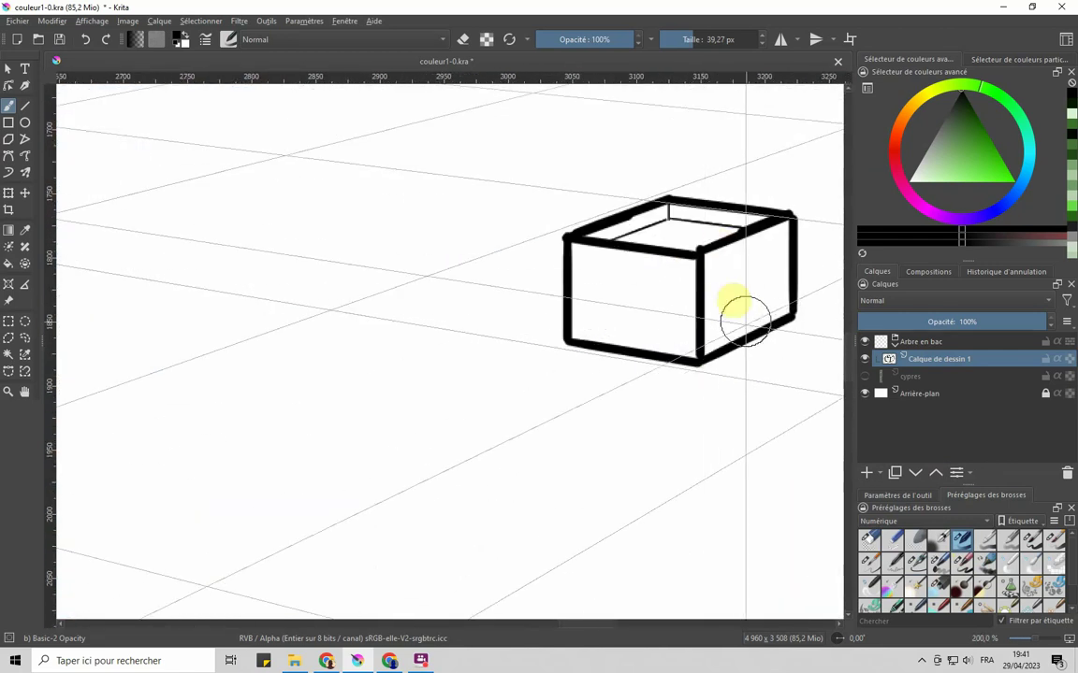
{"action": "left_click", "coordinate": [690, 42]}
{"action": "left_click_drag", "start_coordinate": [690, 42], "coordinate": [661, 43]}
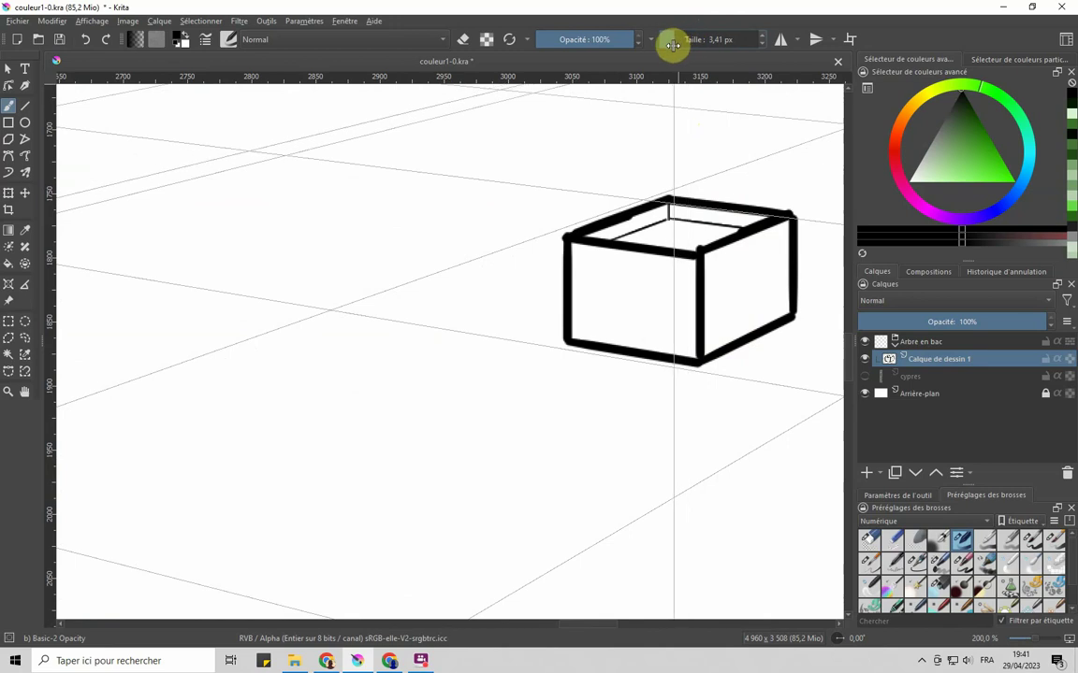
{"action": "left_click_drag", "start_coordinate": [697, 365], "coordinate": [693, 308]}
{"action": "left_click_drag", "start_coordinate": [686, 221], "coordinate": [618, 245]}
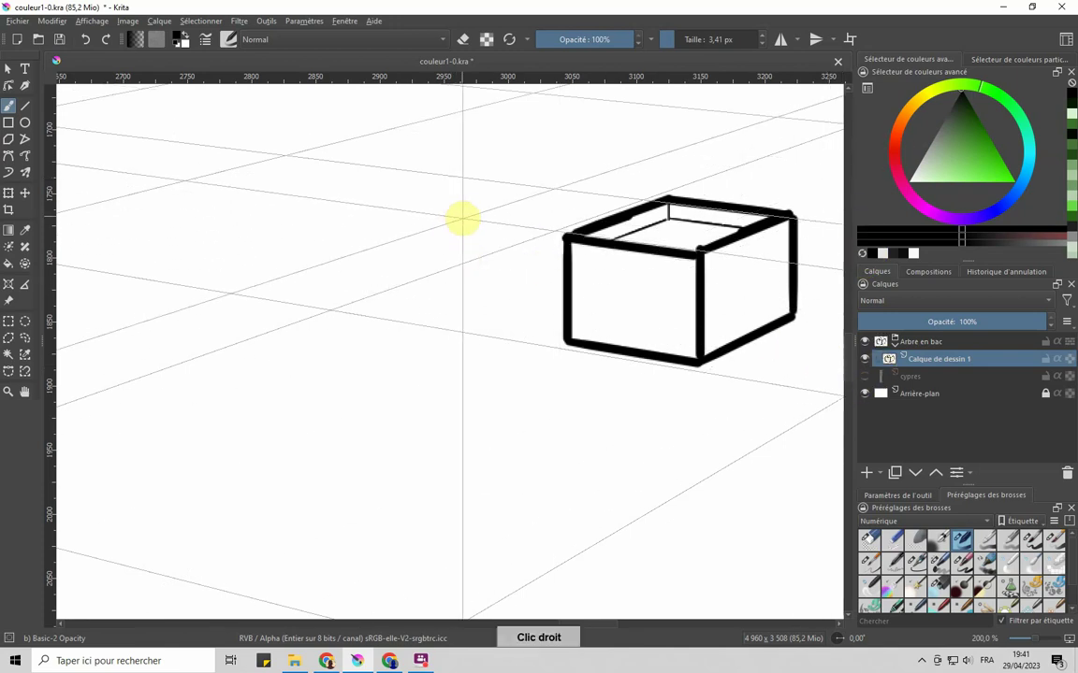
Step: Rotate the canvas to 73,06° and draw five short plank lines inward from the outer vertical edge of the planter's left face
{"action": "right_click", "coordinate": [458, 220]}
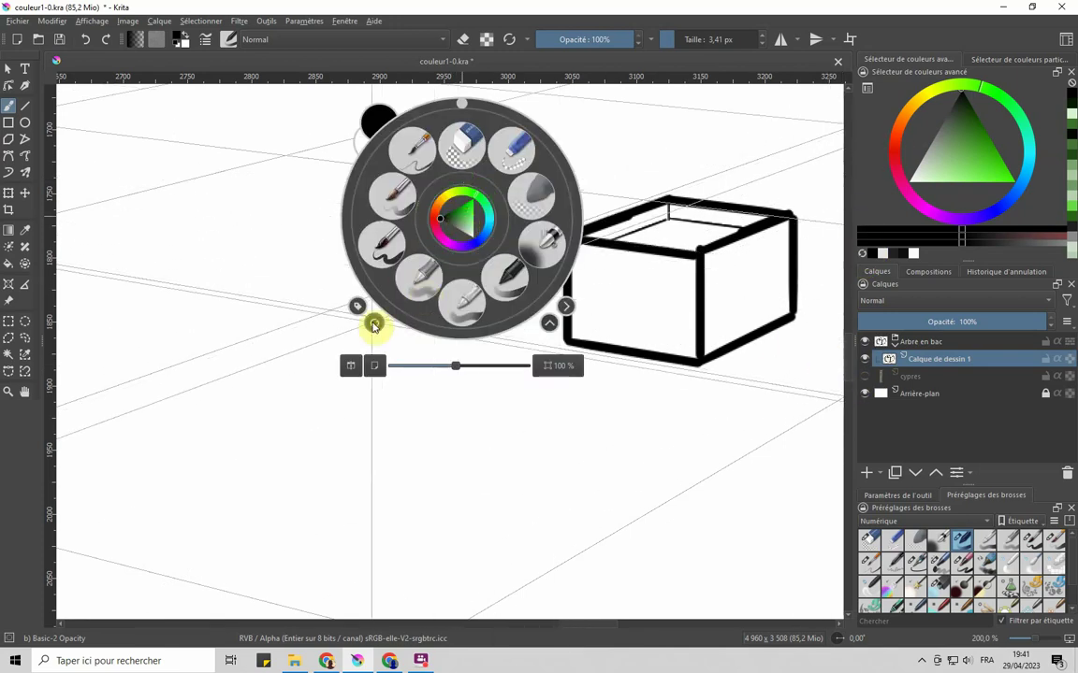
{"action": "left_click_drag", "start_coordinate": [460, 105], "coordinate": [561, 198]}
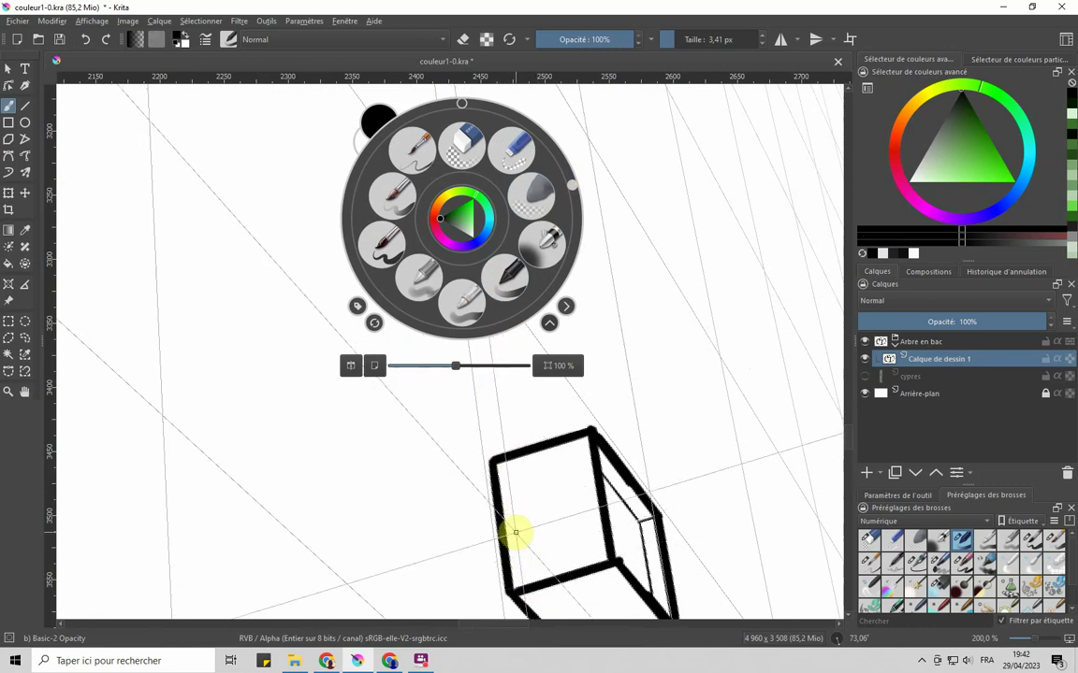
{"action": "left_click", "coordinate": [563, 551]}
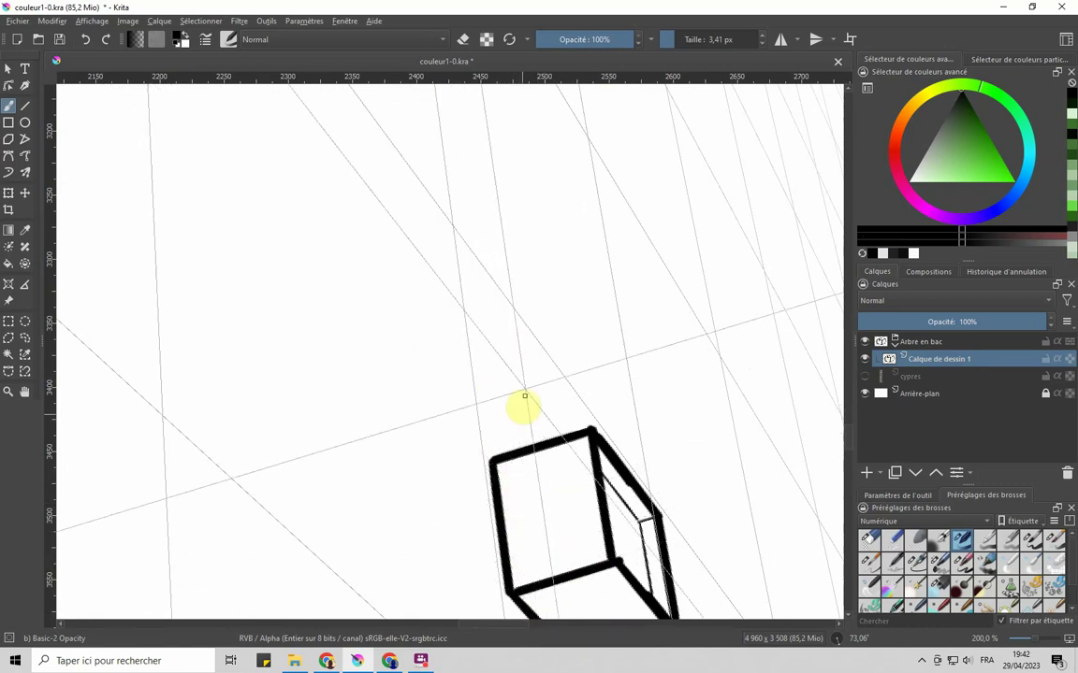
{"action": "left_click_drag", "start_coordinate": [531, 369], "coordinate": [522, 275]}
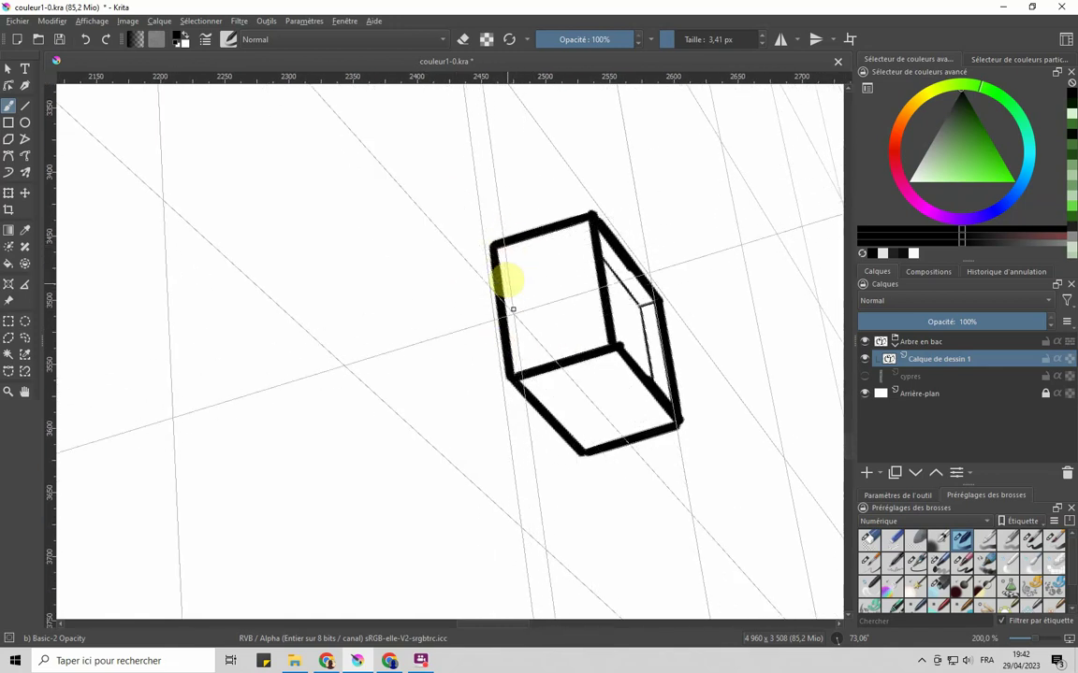
{"action": "left_click_drag", "start_coordinate": [505, 240], "coordinate": [519, 306]}
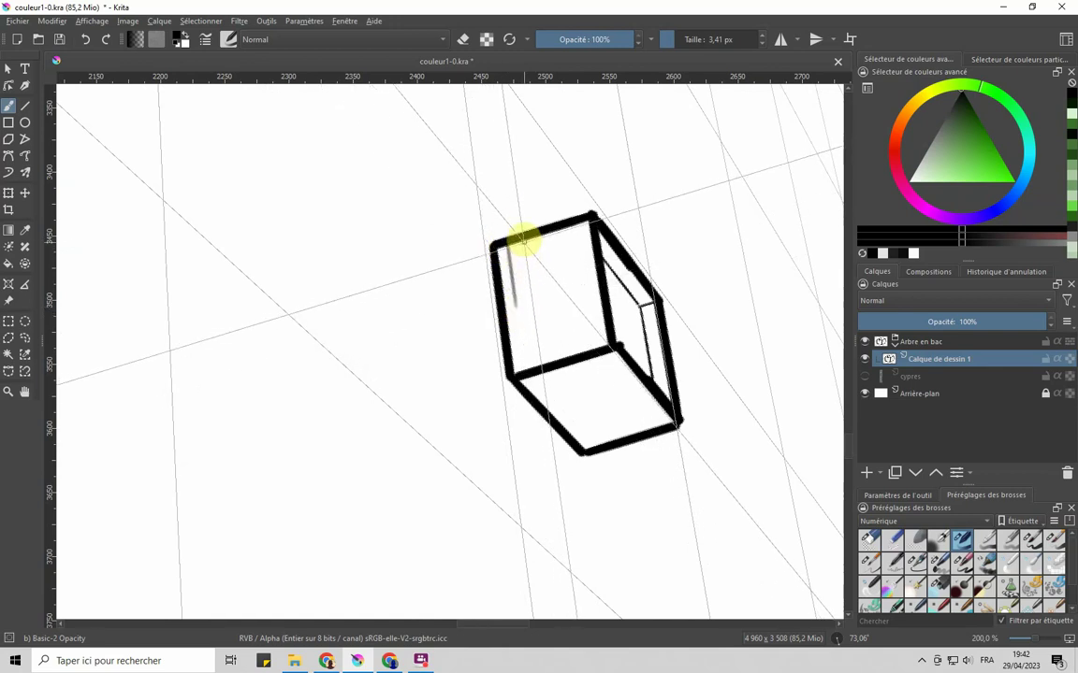
{"action": "left_click_drag", "start_coordinate": [524, 243], "coordinate": [531, 299]}
{"action": "left_click_drag", "start_coordinate": [530, 253], "coordinate": [539, 304]}
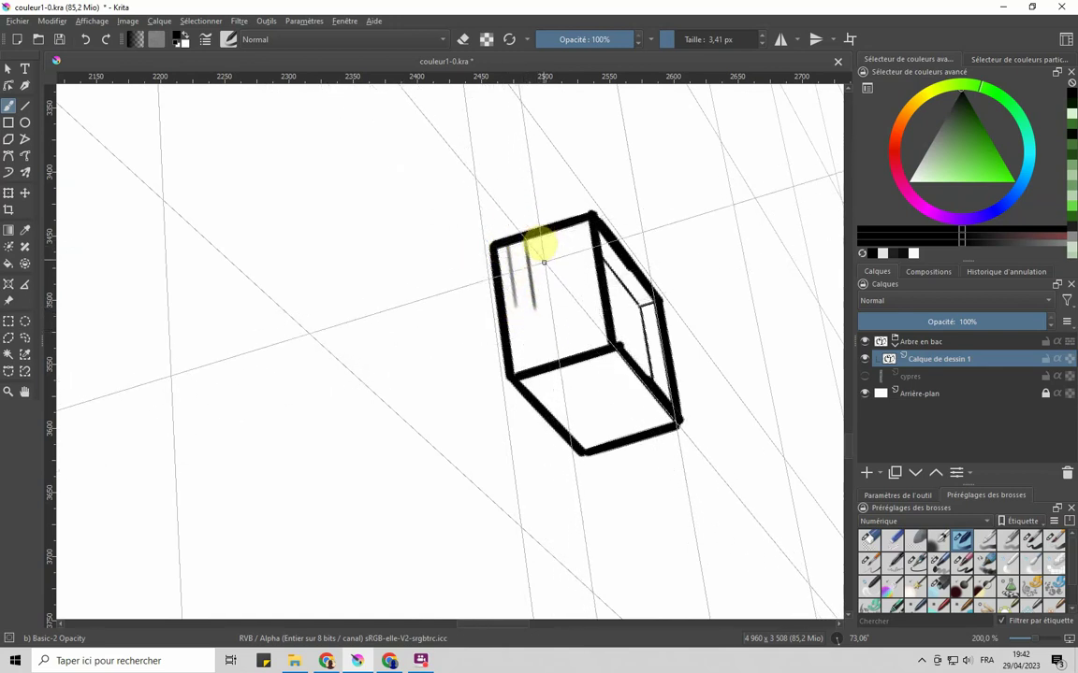
{"action": "left_click_drag", "start_coordinate": [542, 237], "coordinate": [550, 286]}
{"action": "left_click_drag", "start_coordinate": [557, 234], "coordinate": [570, 295]}
{"action": "left_click_drag", "start_coordinate": [577, 230], "coordinate": [588, 317]}
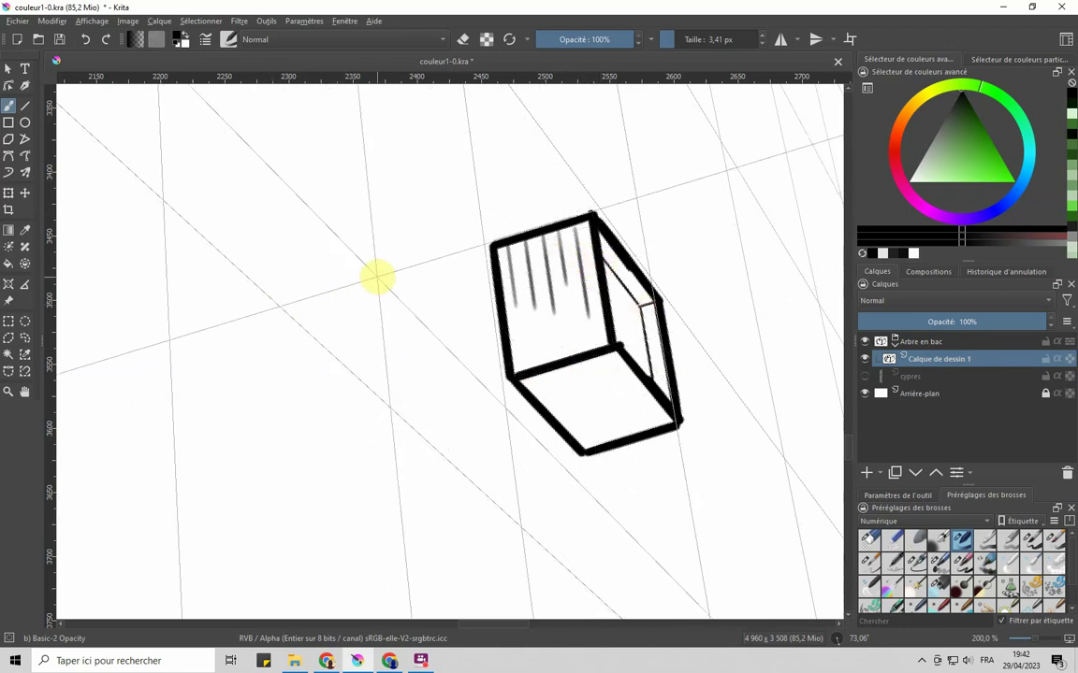
Step: Rotate the canvas to -75,00° and draw short plank lines inward from the outer vertical edge of the planter's right face
{"action": "right_click", "coordinate": [378, 277]}
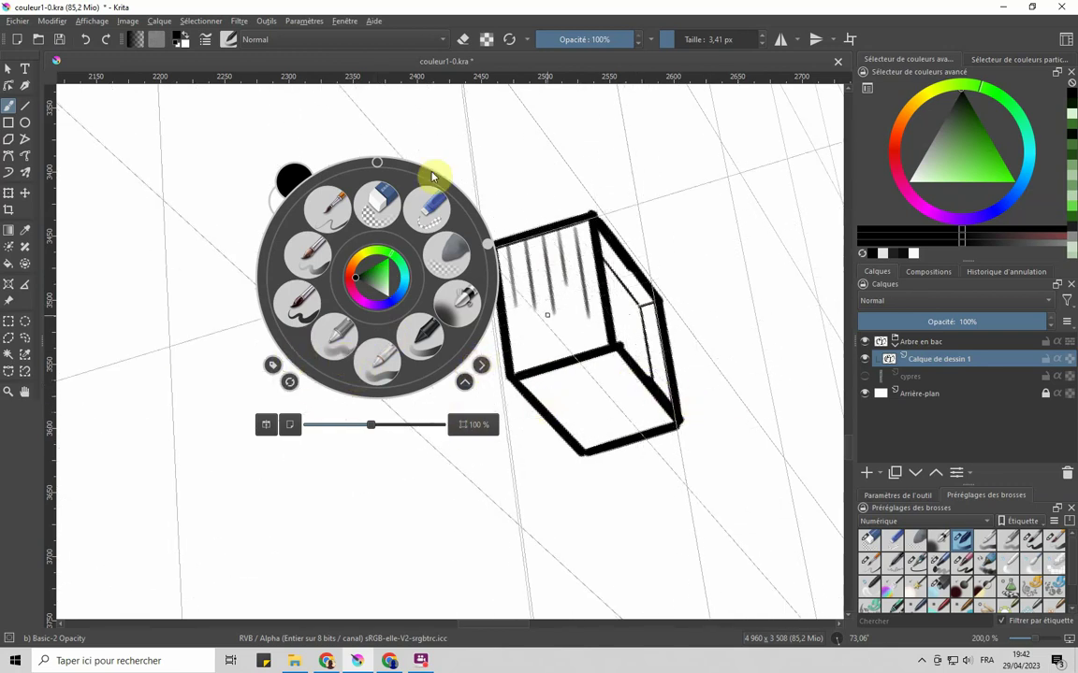
{"action": "mouse_move", "coordinate": [379, 166]}
{"action": "left_mouse_down"}
{"action": "mouse_move", "coordinate": [401, 173]}
{"action": "mouse_move", "coordinate": [373, 164]}
{"action": "mouse_move", "coordinate": [313, 183]}
{"action": "mouse_move", "coordinate": [274, 233]}
{"action": "mouse_move", "coordinate": [274, 254]}
{"action": "left_mouse_up"}
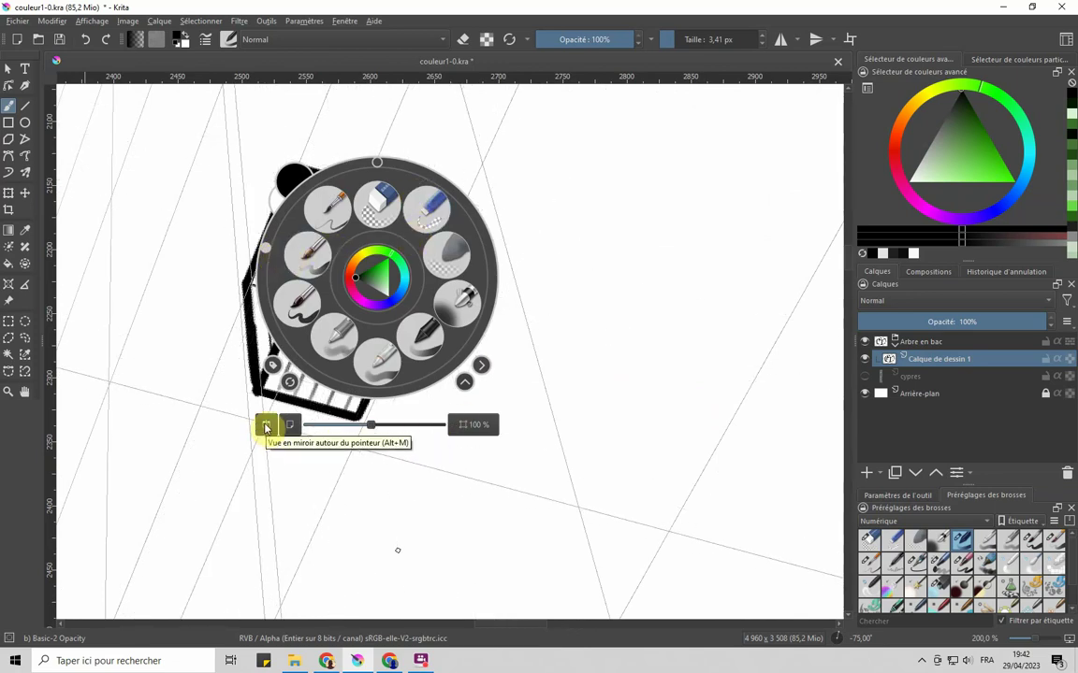
{"action": "left_click", "coordinate": [159, 452]}
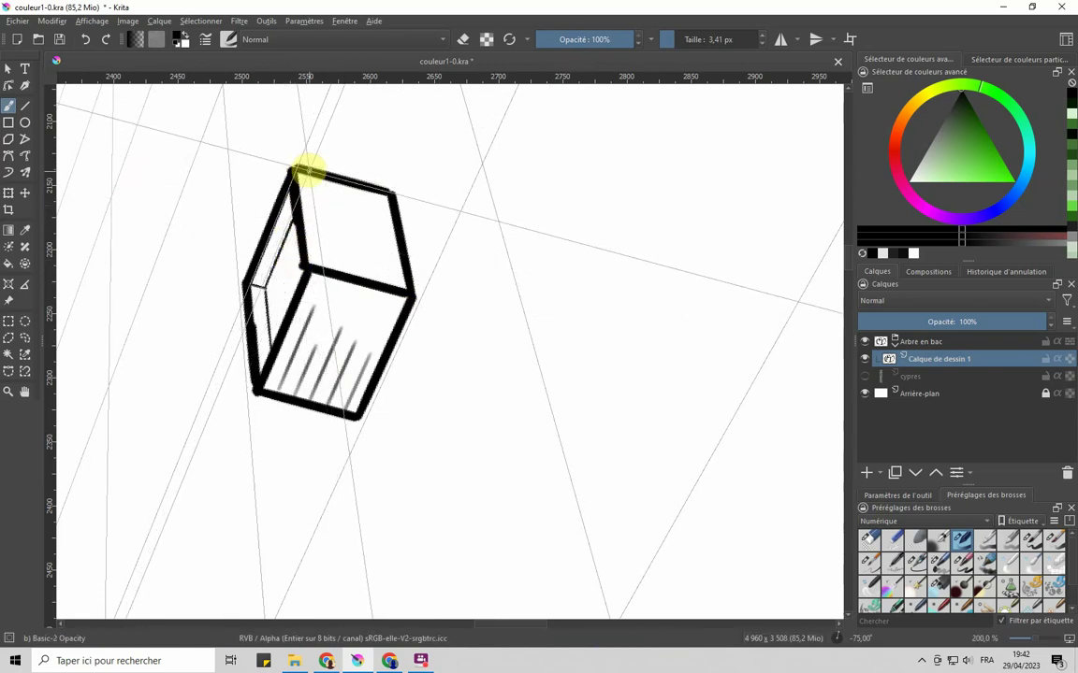
{"action": "left_click_drag", "start_coordinate": [314, 201], "coordinate": [313, 181]}
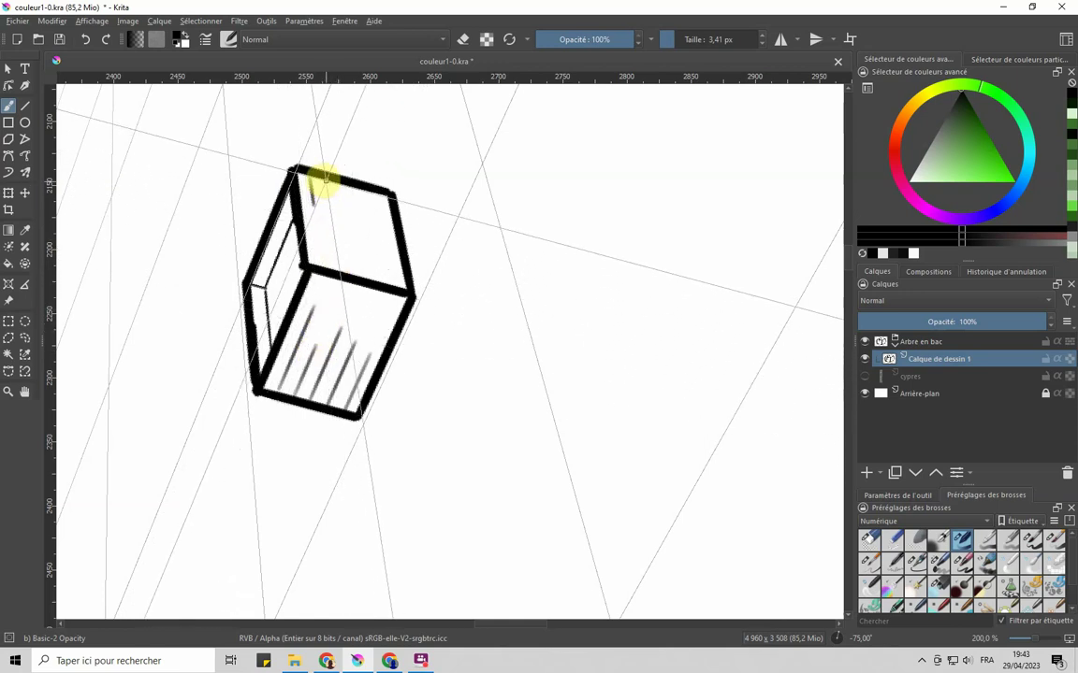
{"action": "left_click_drag", "start_coordinate": [329, 195], "coordinate": [327, 223]}
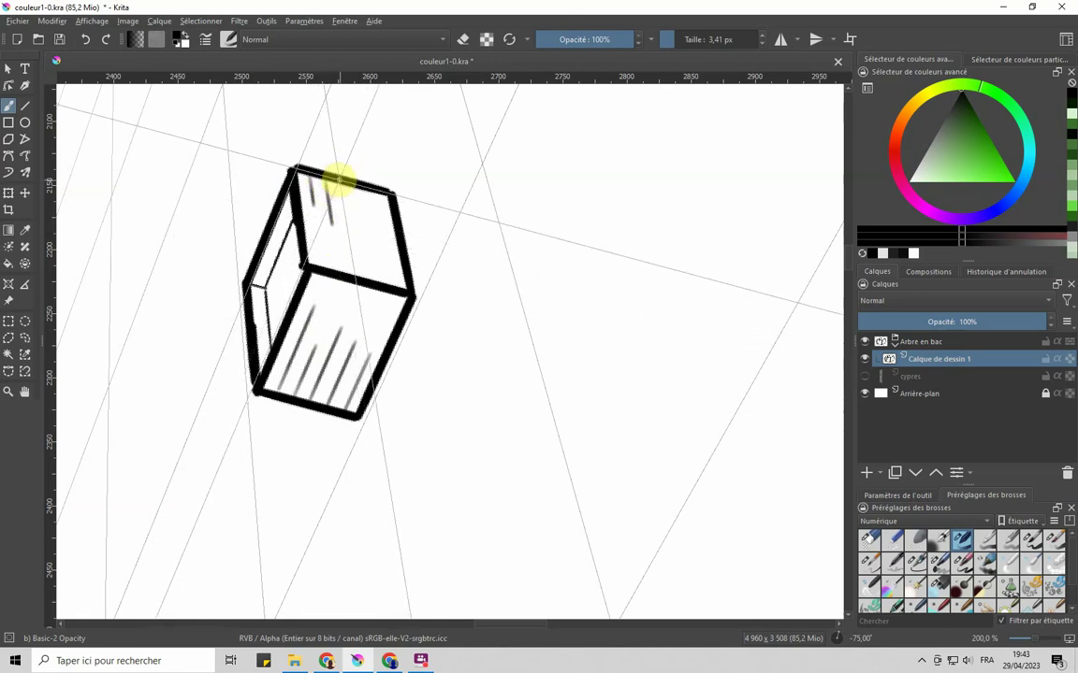
{"action": "mouse_move", "coordinate": [344, 190]}
{"action": "left_mouse_down"}
{"action": "mouse_move", "coordinate": [343, 225]}
{"action": "mouse_move", "coordinate": [380, 223]}
{"action": "left_mouse_up"}
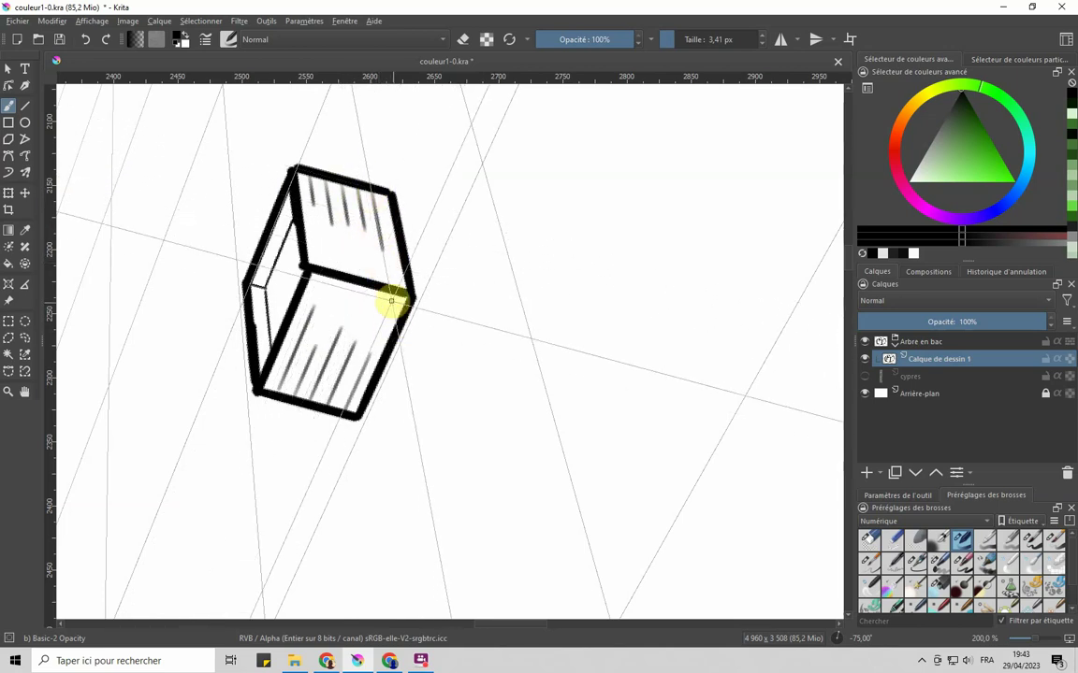
Step: Reset the canvas rotation to 0° and add a new paint layer above Calque de dessin 1 in the Arbre en bac group
{"action": "scroll", "coordinate": [392, 304], "scroll_direction": "down", "scroll_amount": 1}
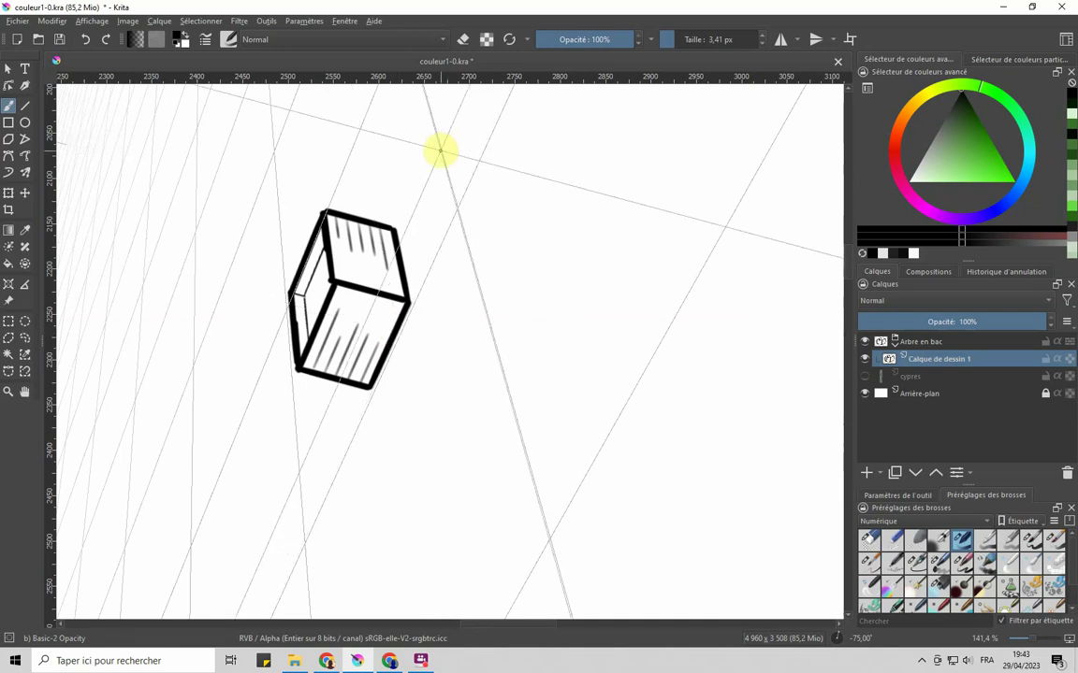
{"action": "right_click", "coordinate": [439, 150]}
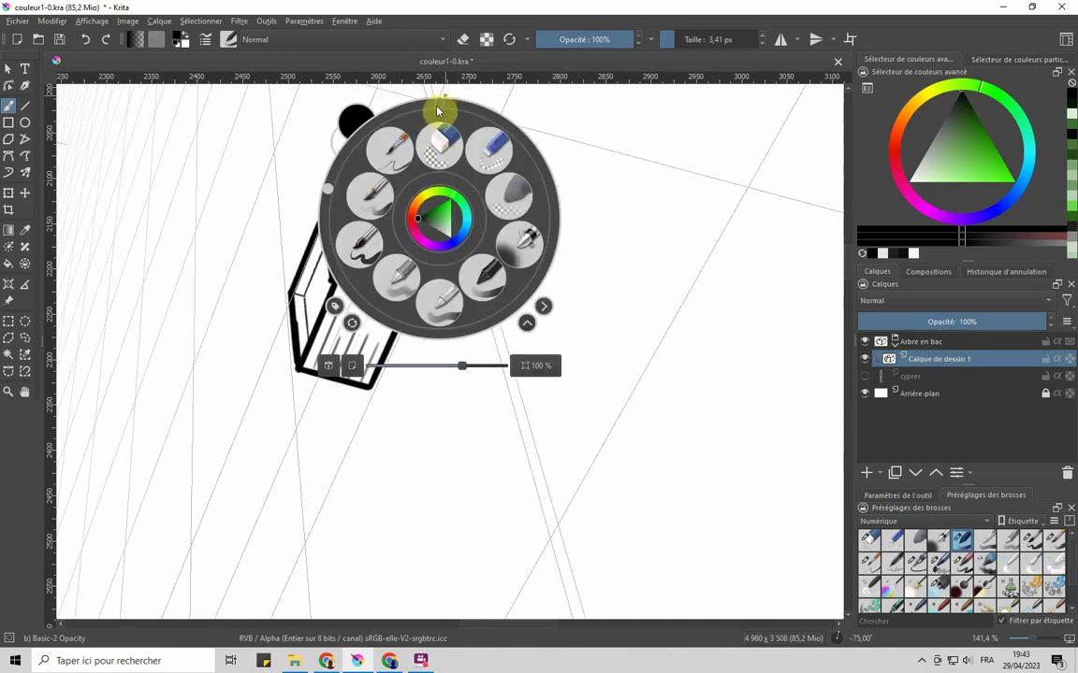
{"action": "left_click", "coordinate": [436, 111]}
{"action": "left_click", "coordinate": [377, 427]}
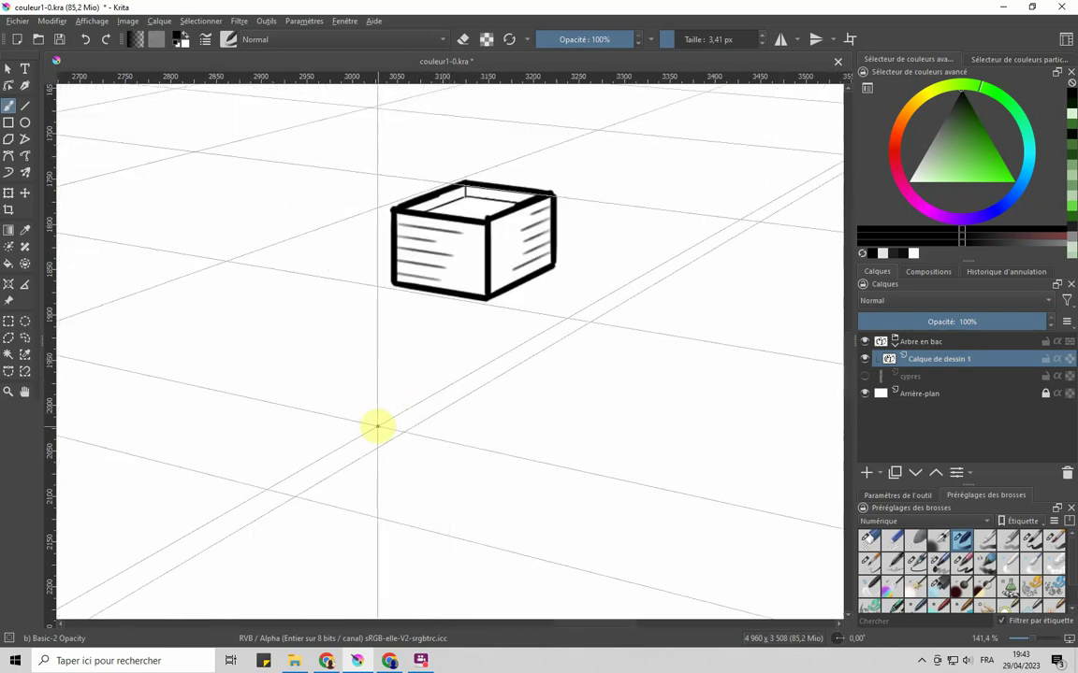
{"action": "scroll", "coordinate": [479, 299], "scroll_direction": "down", "scroll_amount": 3}
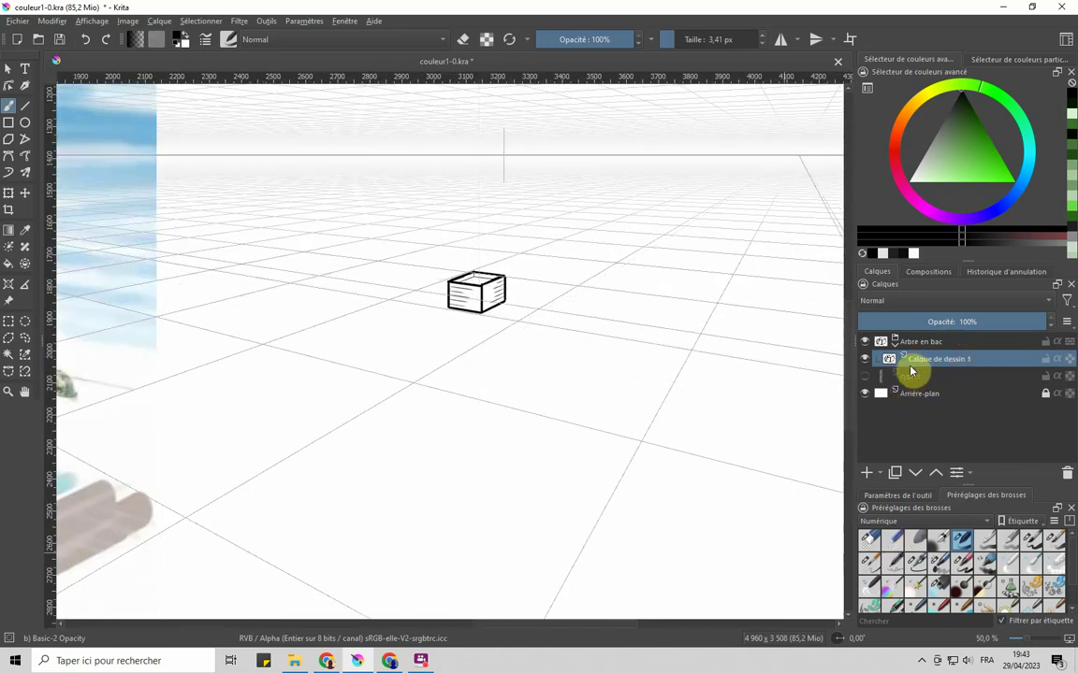
{"action": "left_click", "coordinate": [868, 474]}
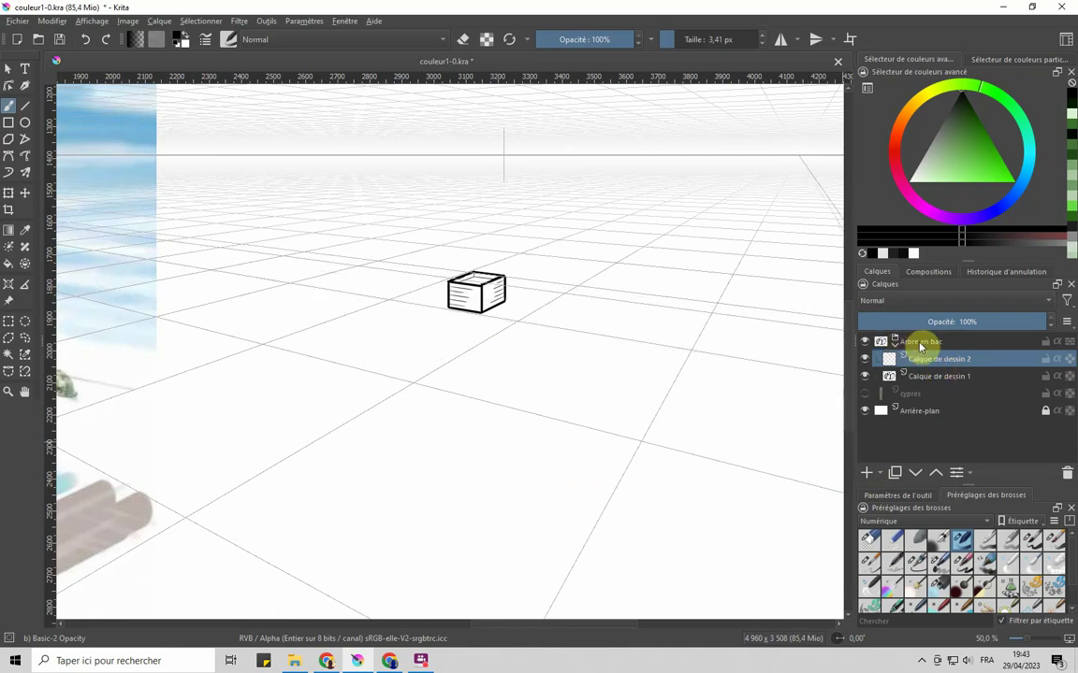
Step: Move the pool scene reference image closer to the planter box
{"action": "scroll", "coordinate": [625, 445], "scroll_direction": "down", "scroll_amount": 2}
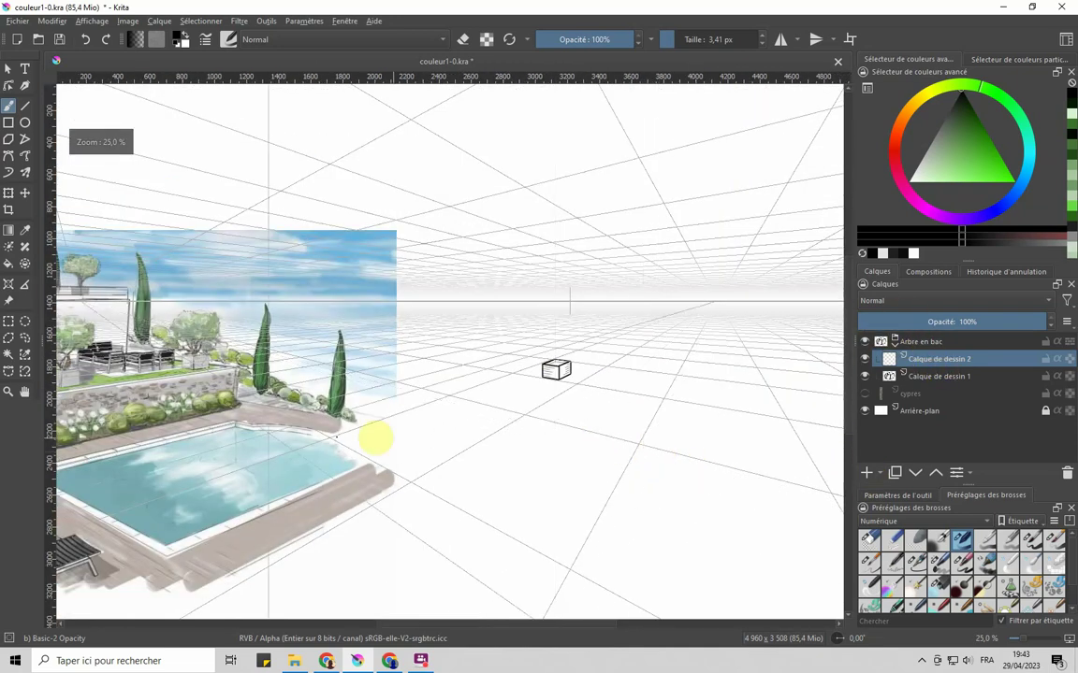
{"action": "scroll", "coordinate": [331, 337], "scroll_direction": "down", "scroll_amount": 1}
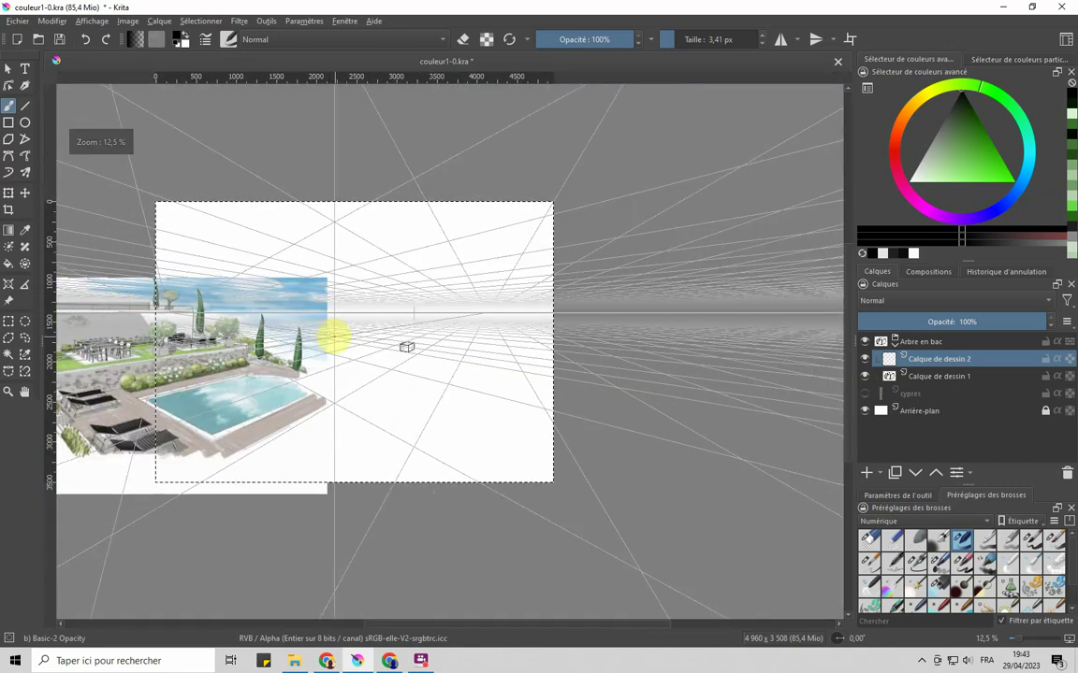
{"action": "scroll", "coordinate": [178, 323], "scroll_direction": "up", "scroll_amount": 3}
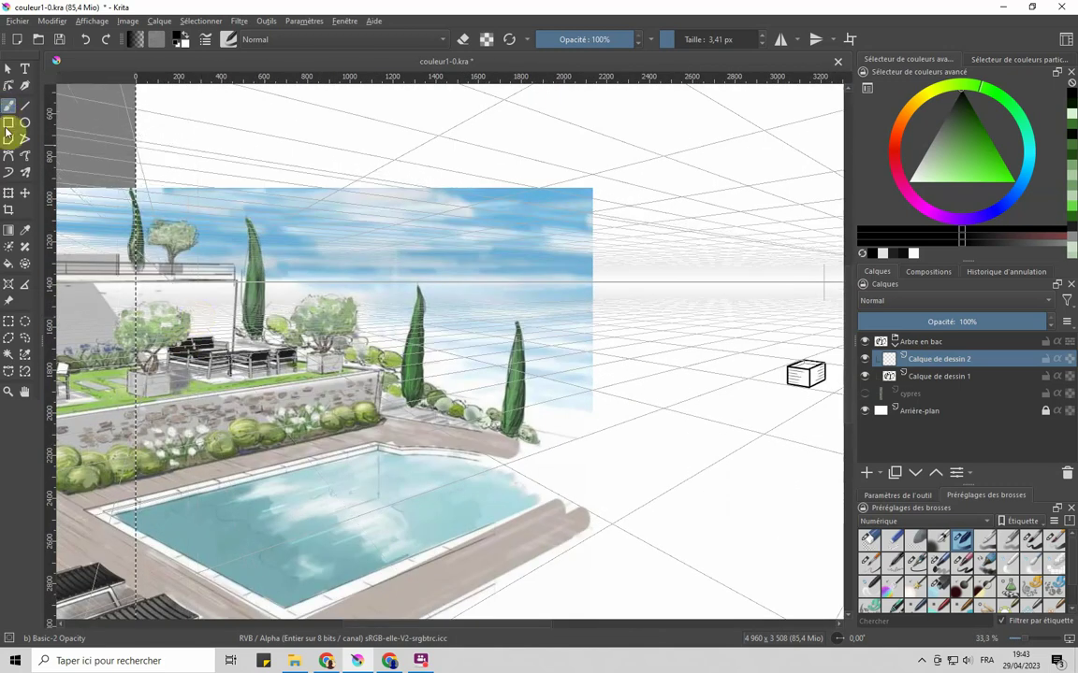
{"action": "left_click", "coordinate": [7, 302]}
{"action": "left_click_drag", "start_coordinate": [155, 477], "coordinate": [319, 420]}
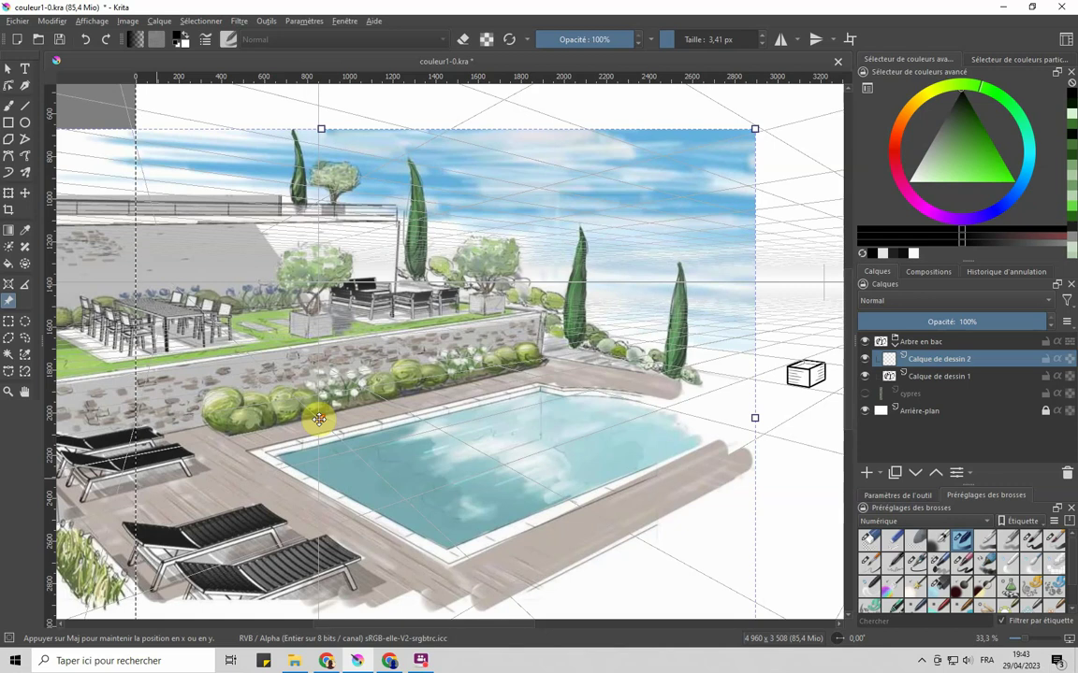
{"action": "left_click_drag", "start_coordinate": [319, 420], "coordinate": [319, 420]}
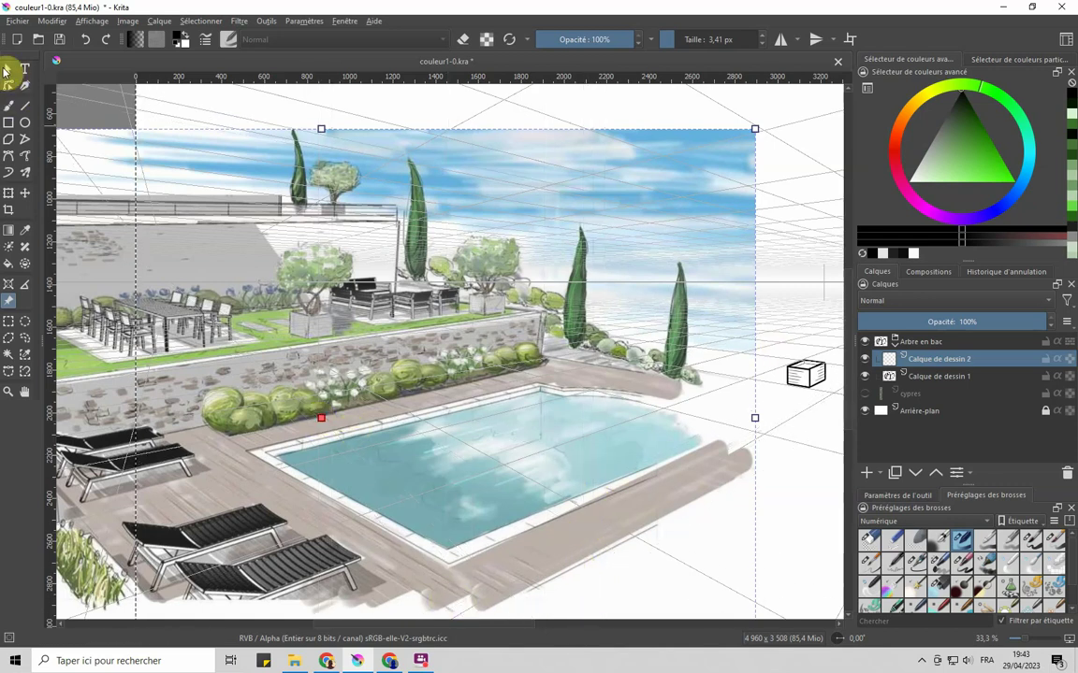
Step: Choose the Basic-5 Size brush preset at 63,38 px and try two short strokes above the planter on Calque de dessin 2
{"action": "left_click", "coordinate": [28, 393]}
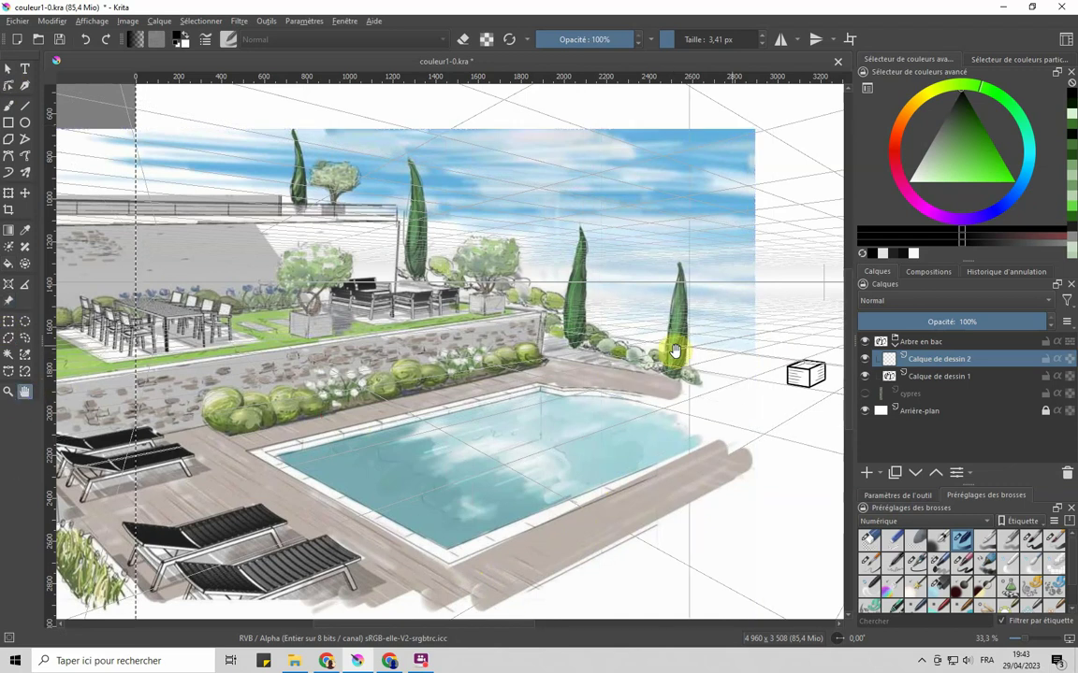
{"action": "left_click_drag", "start_coordinate": [799, 337], "coordinate": [583, 354]}
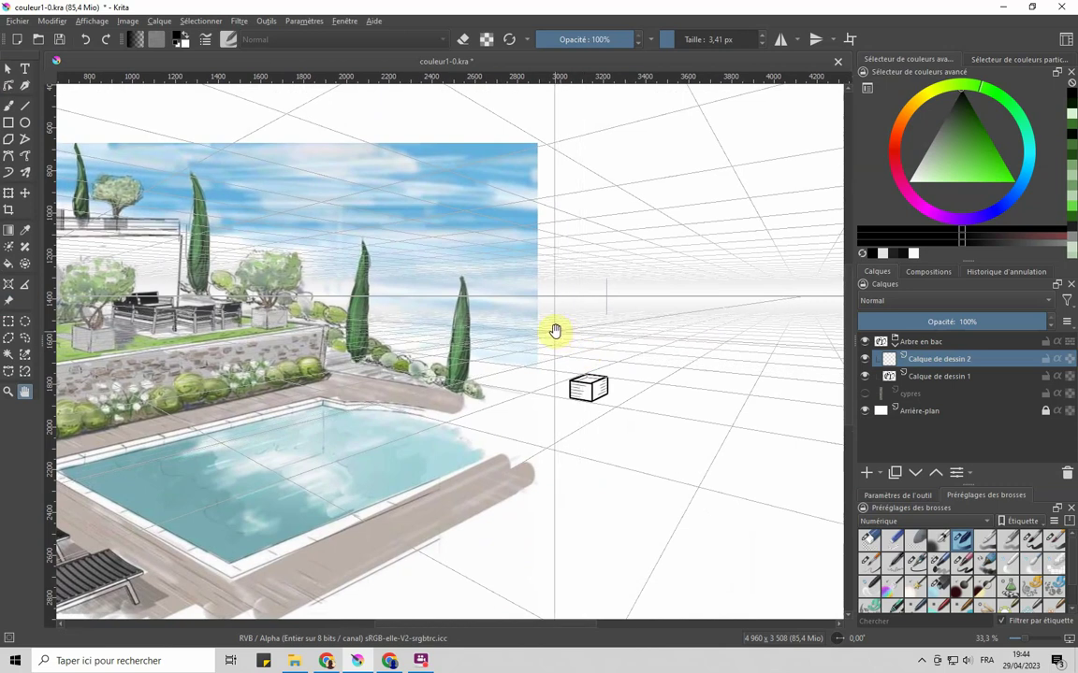
{"action": "scroll", "coordinate": [555, 332], "scroll_direction": "up", "scroll_amount": 1}
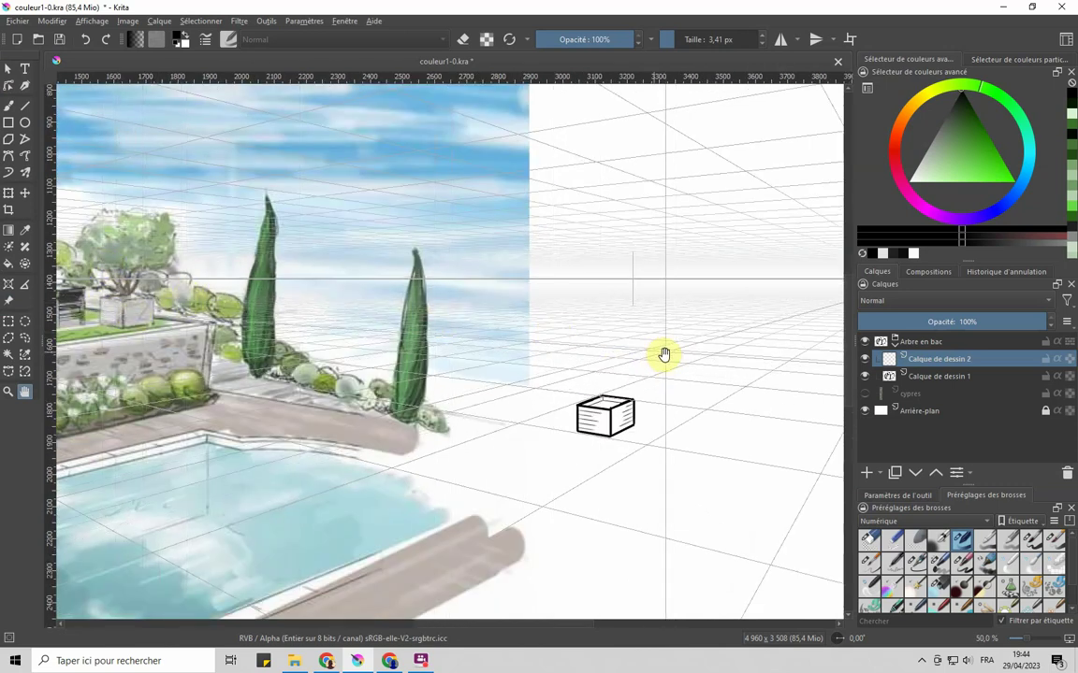
{"action": "left_click_drag", "start_coordinate": [681, 354], "coordinate": [700, 324]}
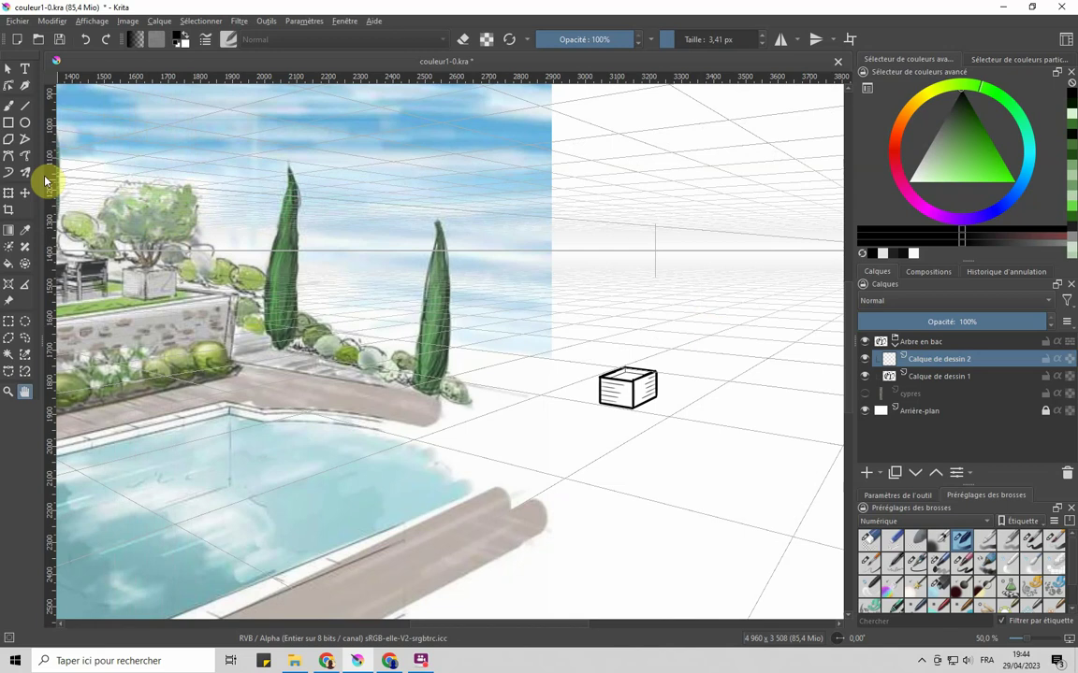
{"action": "left_click", "coordinate": [8, 106]}
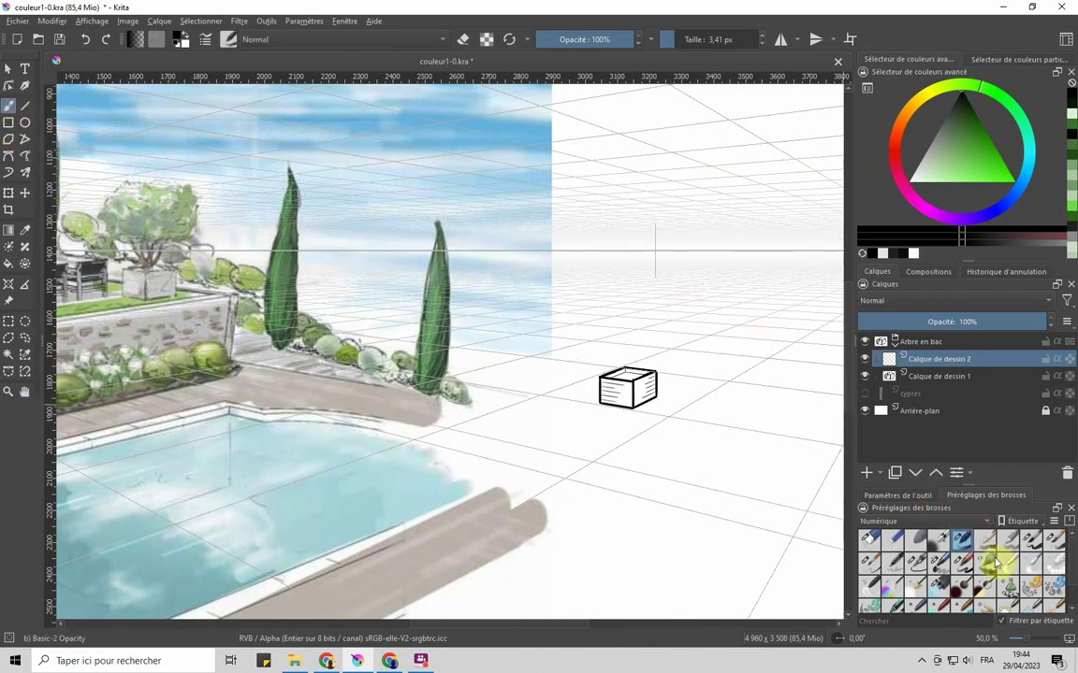
{"action": "left_click", "coordinate": [1030, 540]}
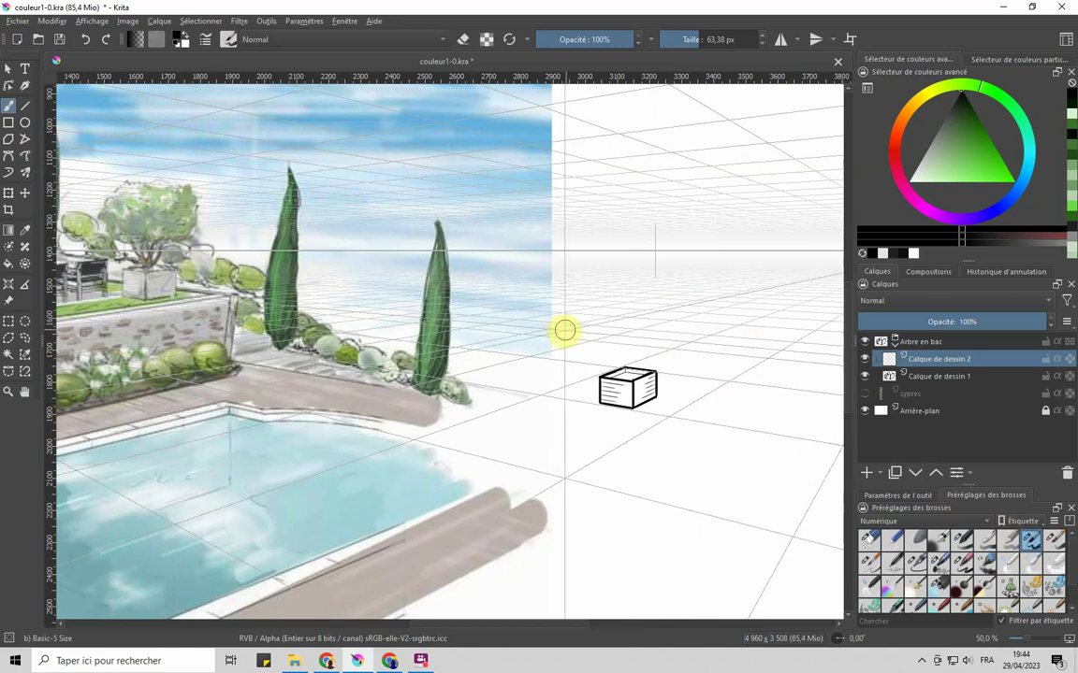
{"action": "left_click", "coordinate": [595, 273]}
{"action": "left_click_drag", "start_coordinate": [598, 304], "coordinate": [598, 320]}
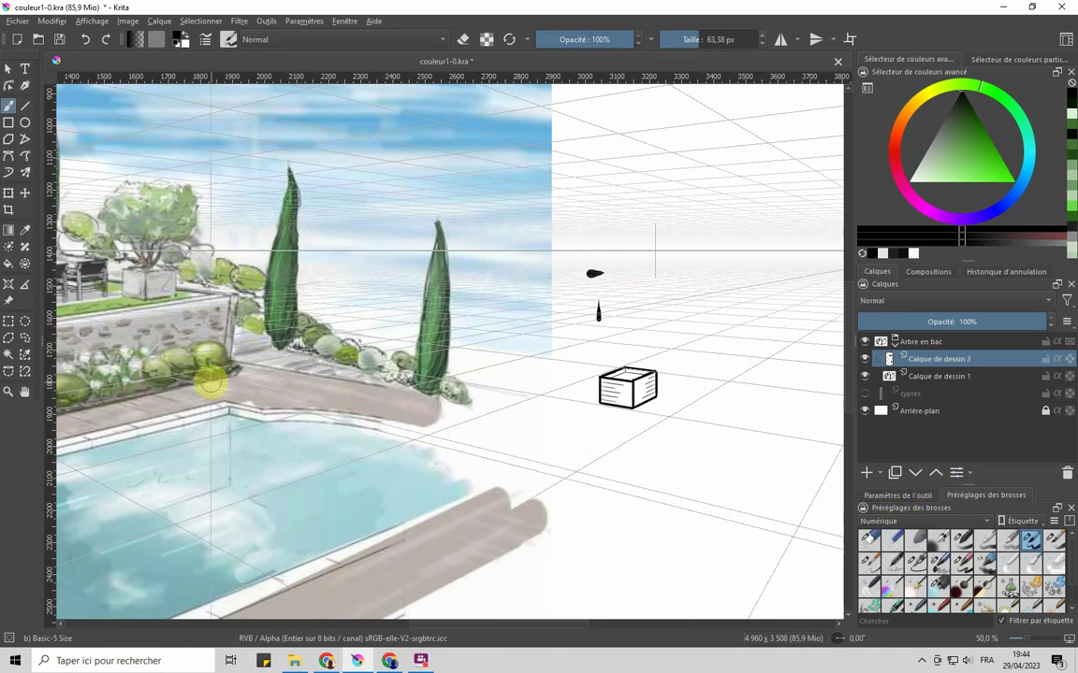
Step: Undo the two test strokes and delete the two-point perspective assistant
{"action": "left_click", "coordinate": [10, 284]}
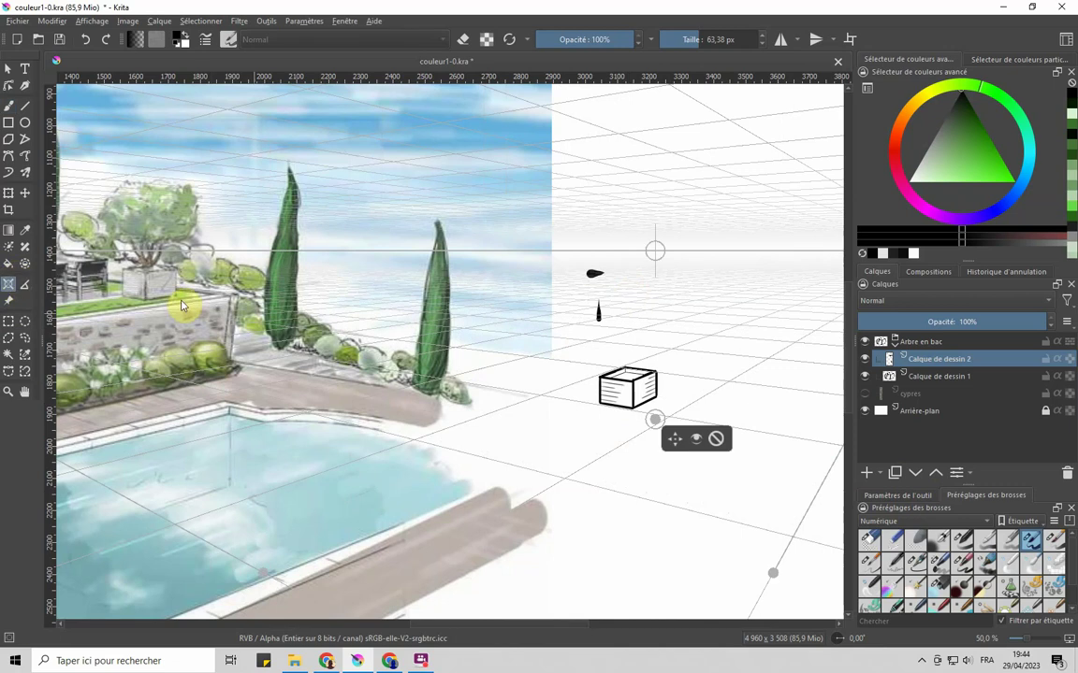
{"action": "left_click", "coordinate": [716, 439]}
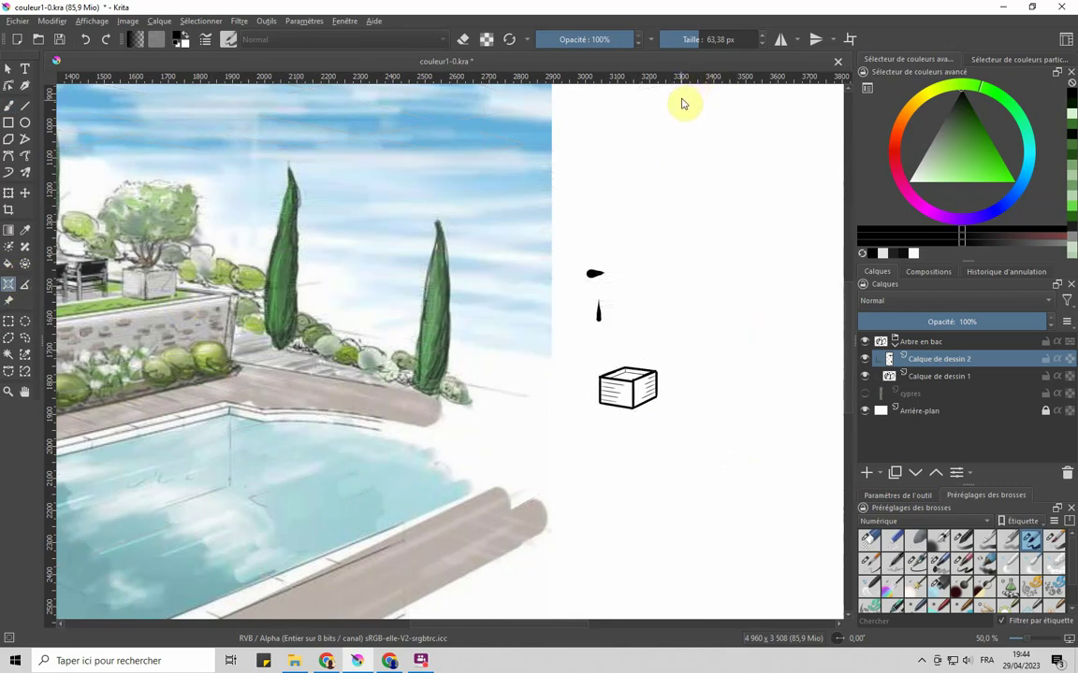
{"action": "key", "text": "ctrl+z"}
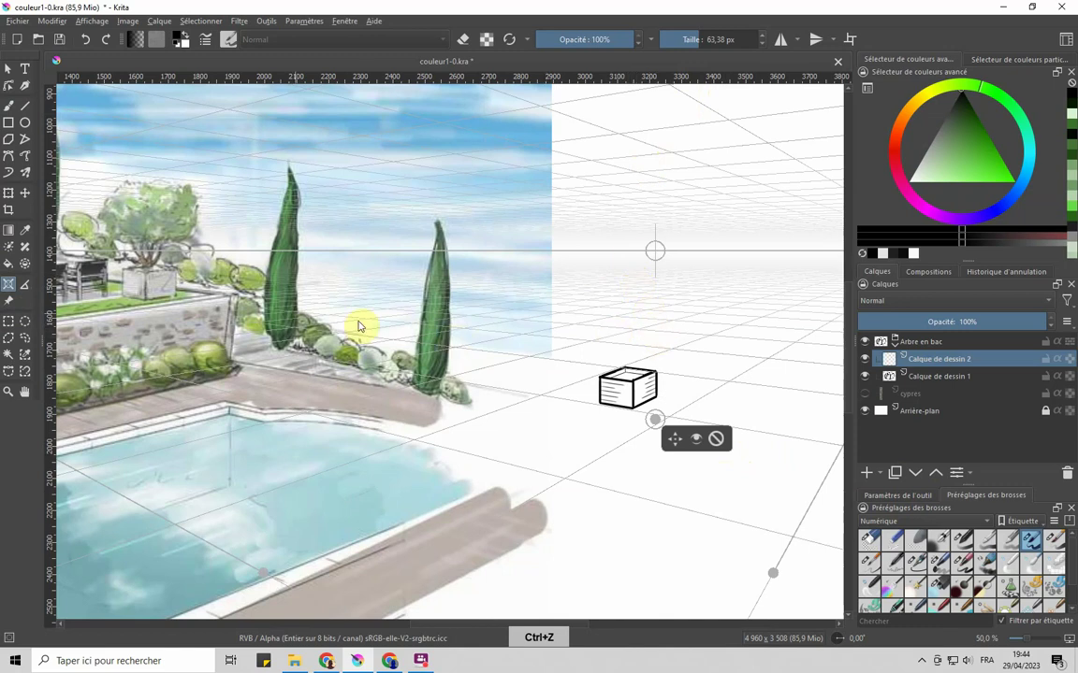
{"action": "left_click", "coordinate": [713, 438]}
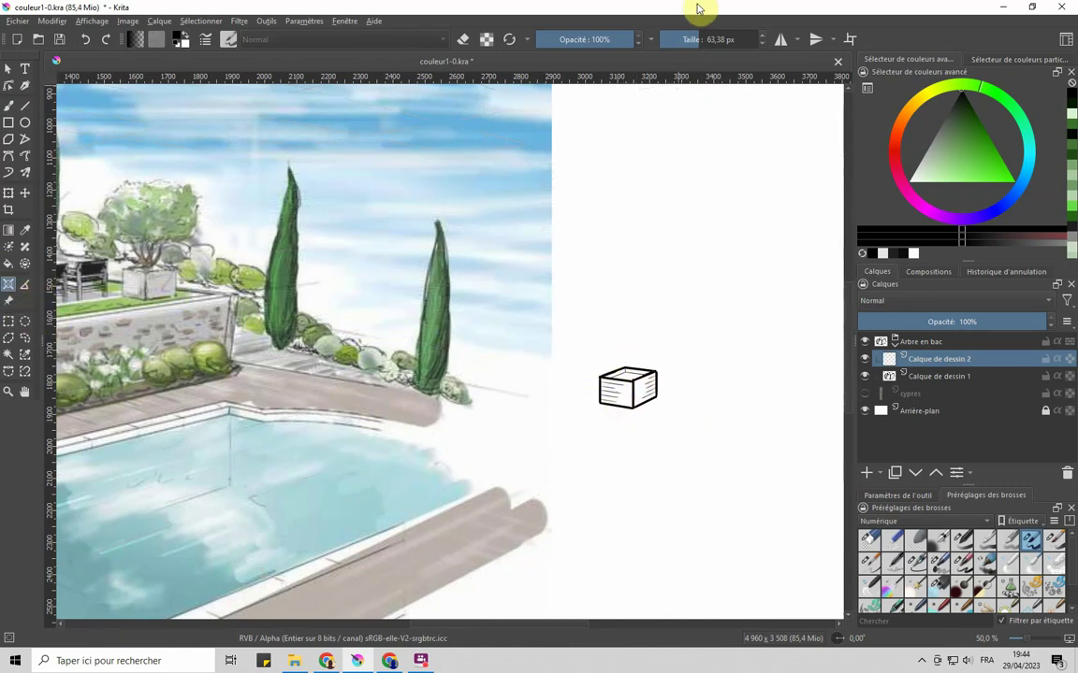
{"action": "left_click", "coordinate": [627, 249]}
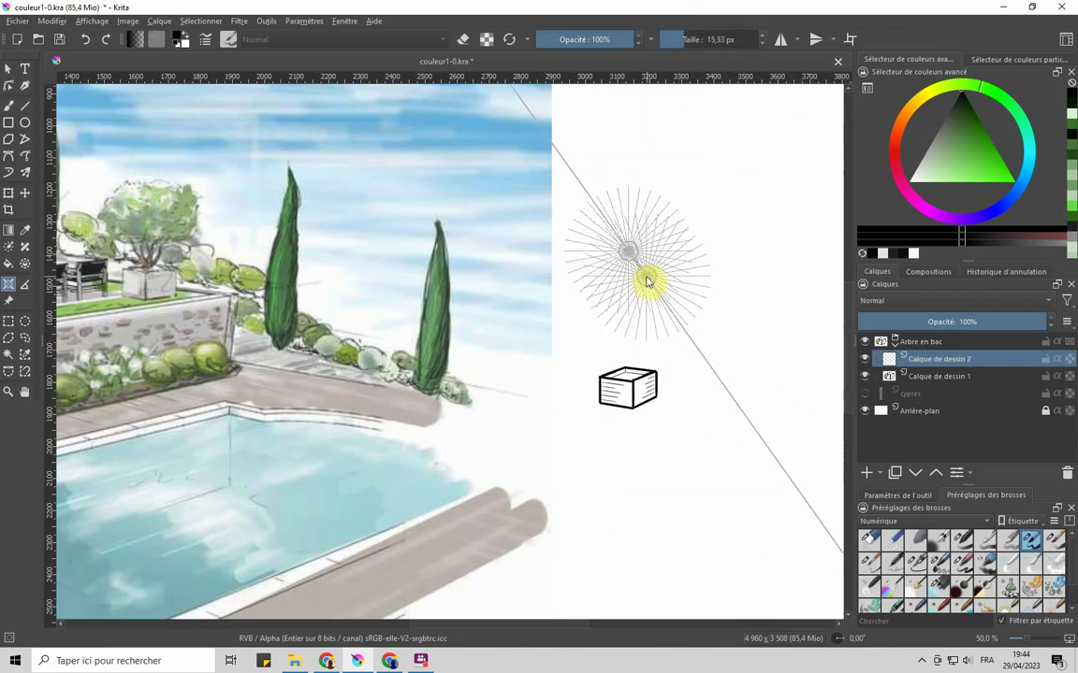
{"action": "left_click", "coordinate": [645, 281]}
{"action": "left_click", "coordinate": [724, 265]}
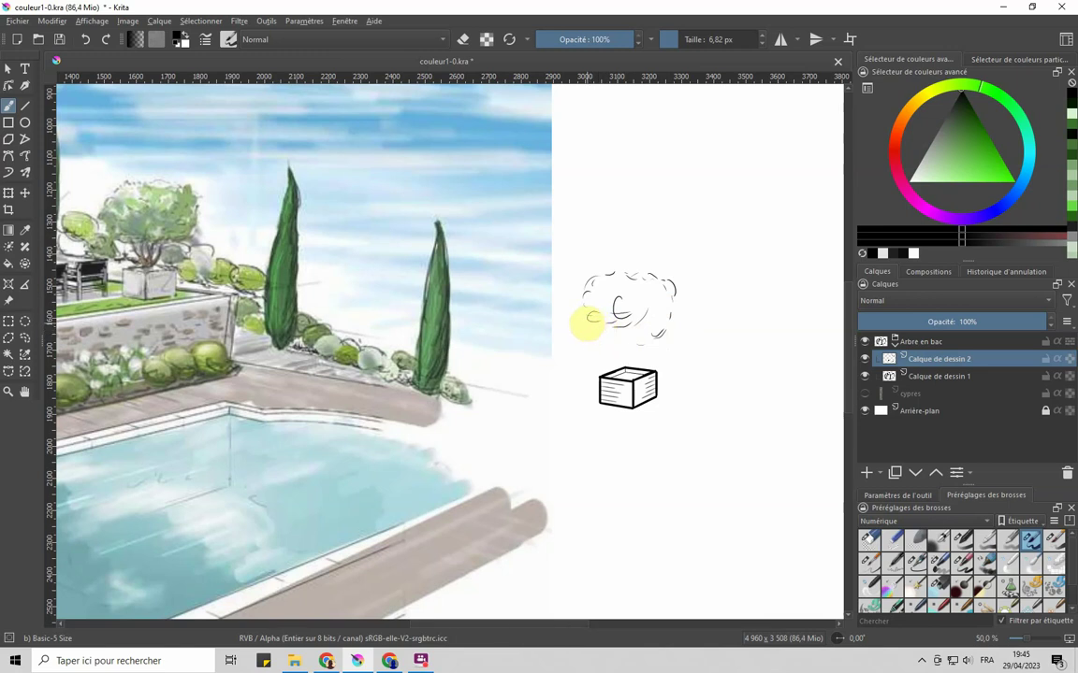
Step: Undo the last outline stroke, complete the foliage sketch above the planter, and accent it with bolder short strokes at 19,25 px
{"action": "key", "text": "ctrl+z"}
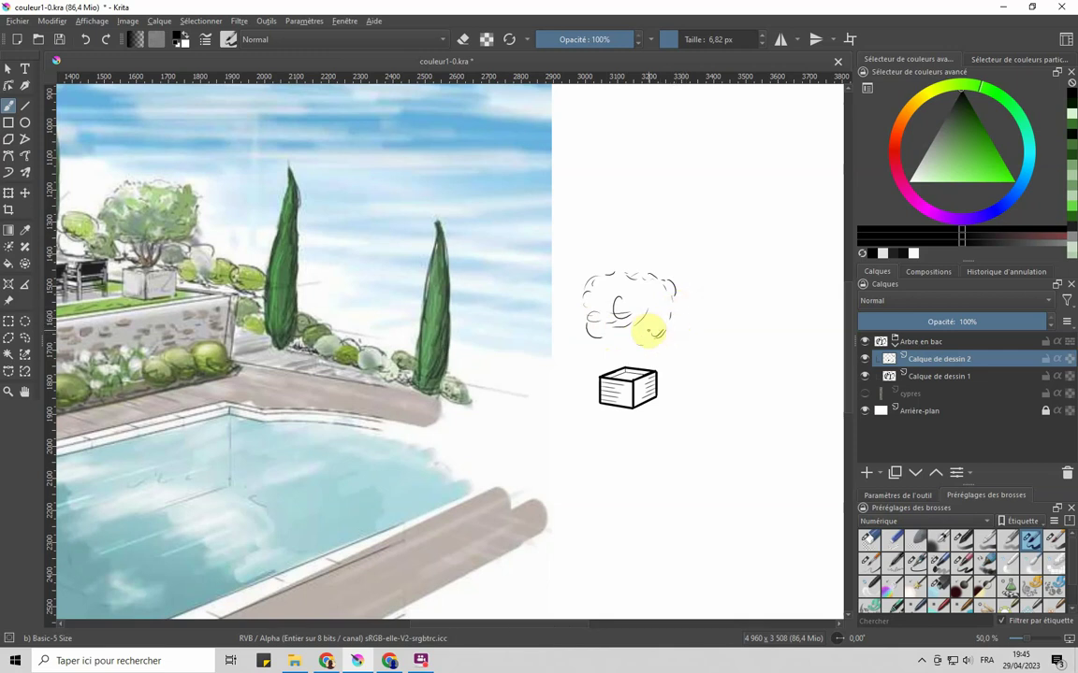
{"action": "mouse_move", "coordinate": [663, 289]}
{"action": "left_mouse_down"}
{"action": "mouse_move", "coordinate": [636, 314]}
{"action": "mouse_move", "coordinate": [660, 310]}
{"action": "mouse_move", "coordinate": [666, 274]}
{"action": "left_mouse_up"}
{"action": "left_click_drag", "start_coordinate": [680, 35], "coordinate": [698, 38]}
{"action": "left_click_drag", "start_coordinate": [640, 322], "coordinate": [655, 313]}
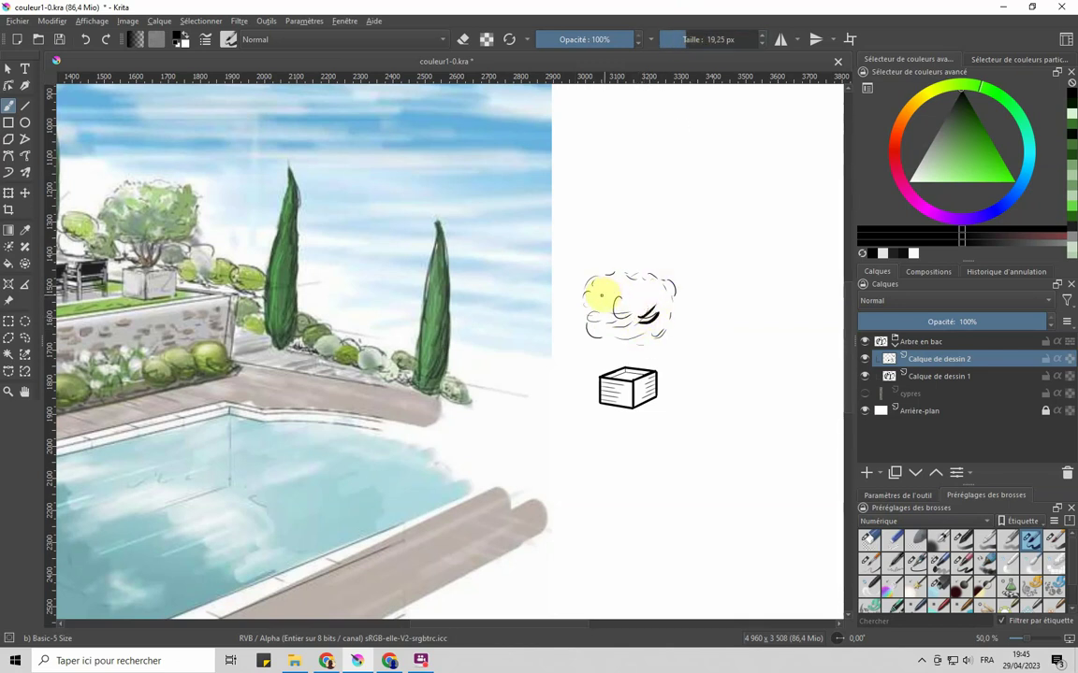
{"action": "left_click_drag", "start_coordinate": [581, 290], "coordinate": [593, 321]}
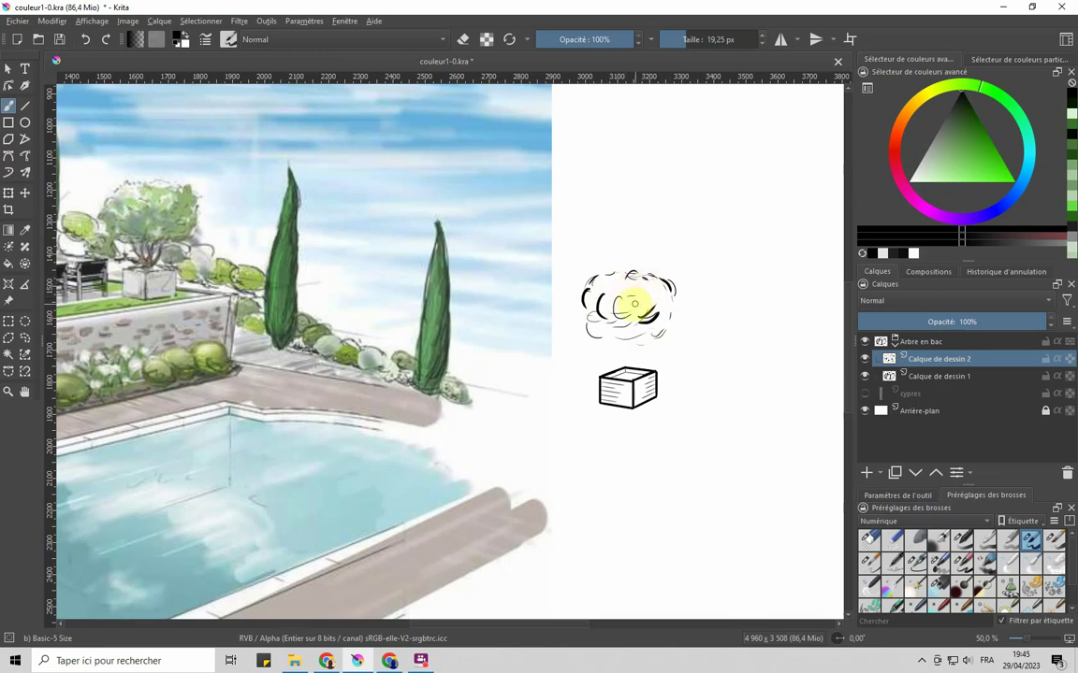
{"action": "left_click_drag", "start_coordinate": [595, 332], "coordinate": [627, 338]}
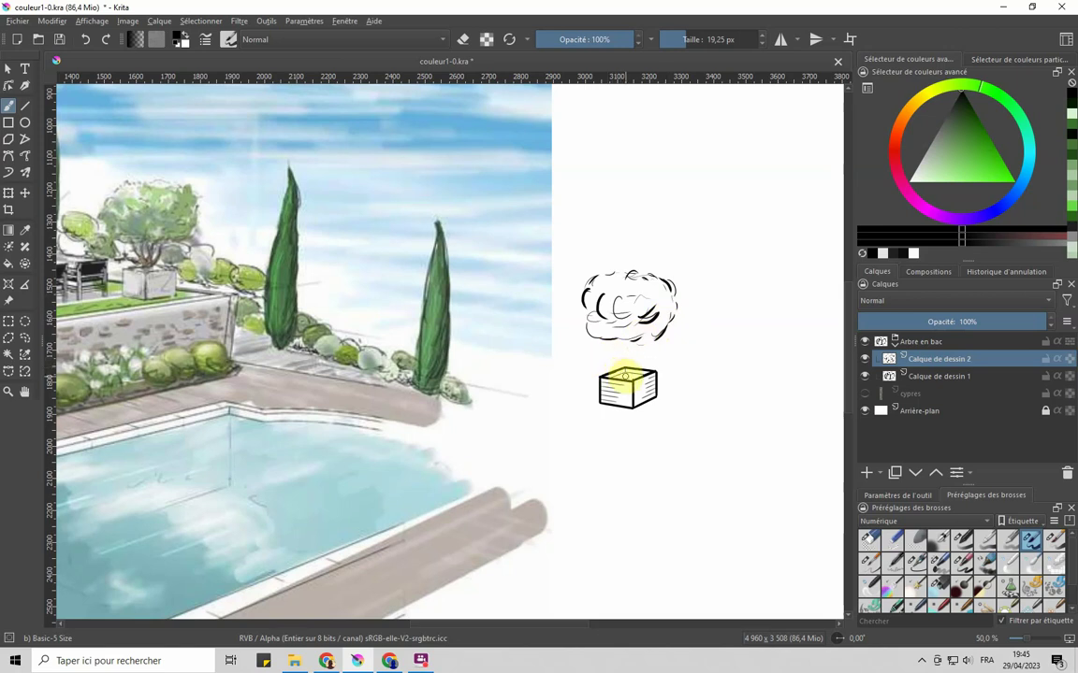
Step: Draw the thin branching trunks between the foliage and the planter box with a 7,55 px brush
{"action": "left_click_drag", "start_coordinate": [681, 40], "coordinate": [665, 39]}
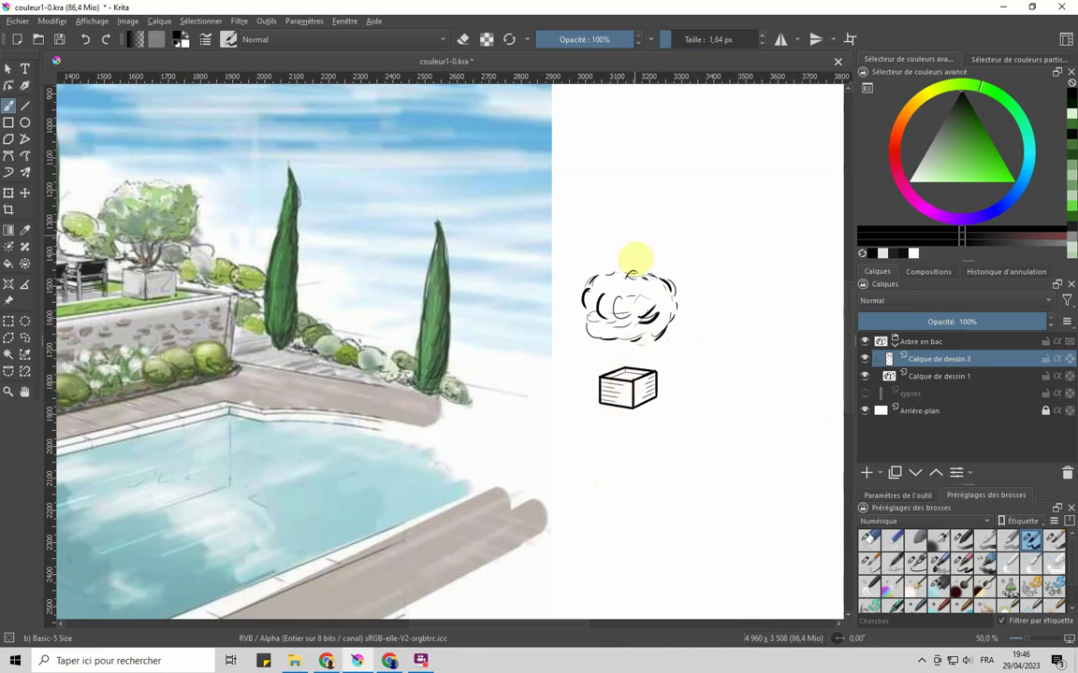
{"action": "left_click_drag", "start_coordinate": [666, 39], "coordinate": [676, 39]}
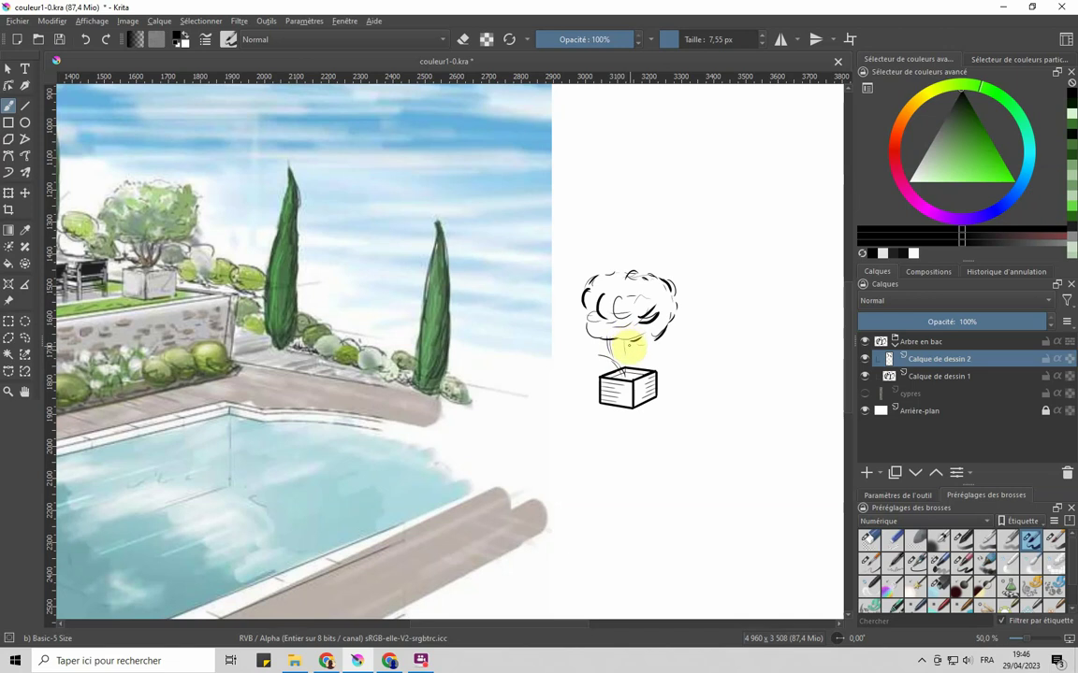
{"action": "left_click_drag", "start_coordinate": [622, 344], "coordinate": [620, 357]}
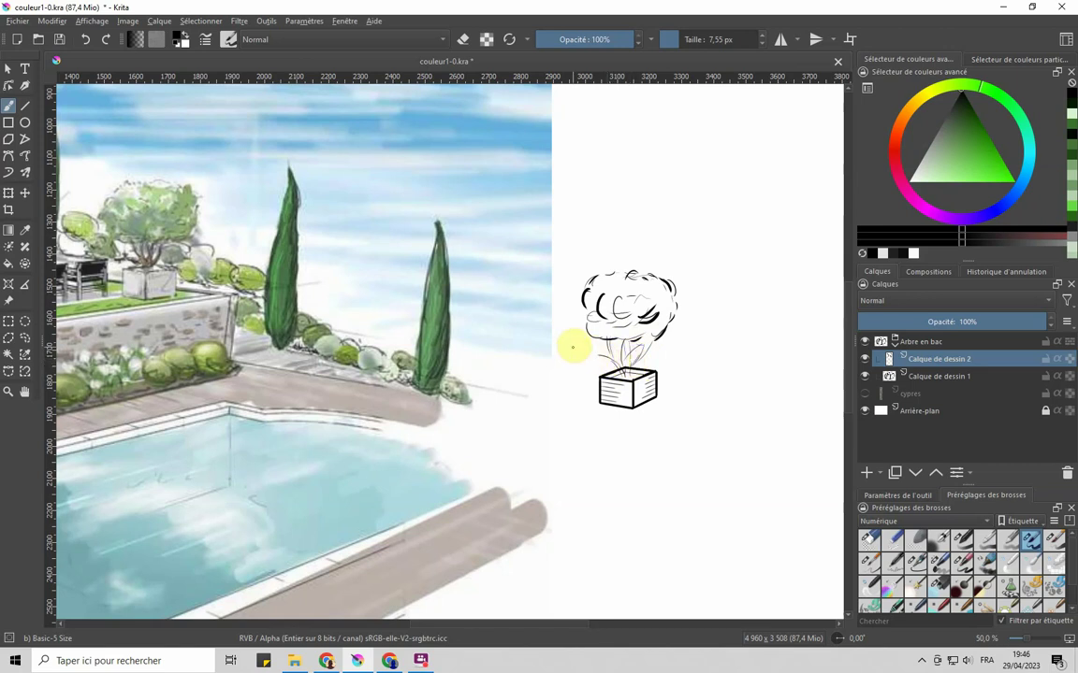
Step: Set the brush to 27,19 px, sketch a small side clump at the foliage's lower left, and thicken the crown's contour
{"action": "left_click_drag", "start_coordinate": [681, 41], "coordinate": [687, 47]}
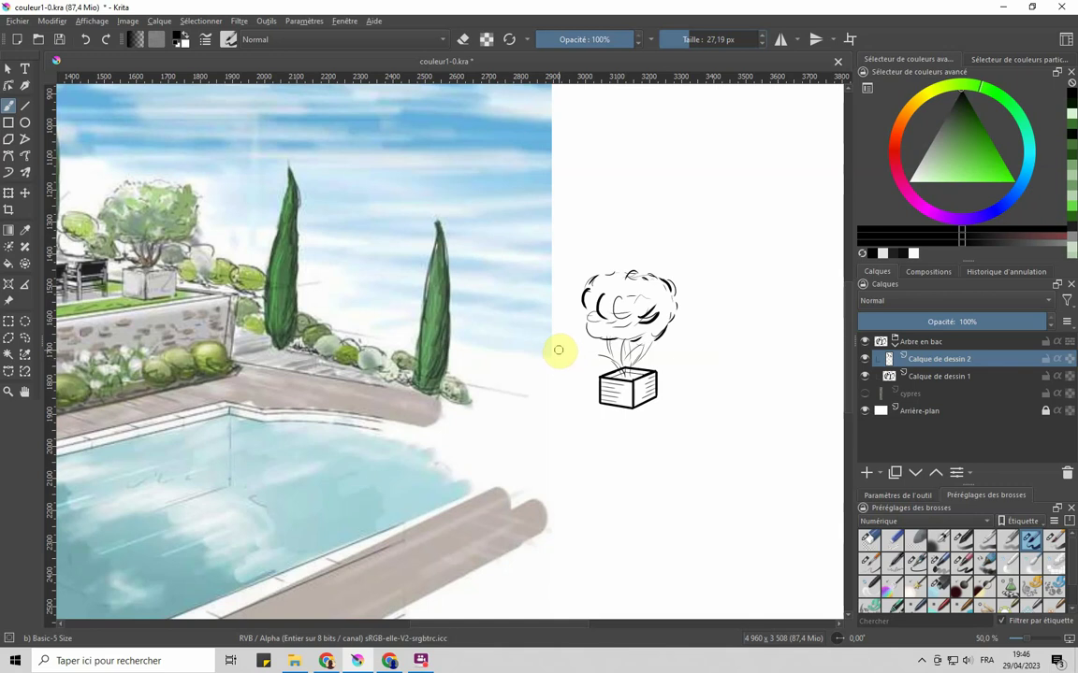
{"action": "mouse_move", "coordinate": [562, 352]}
{"action": "left_mouse_down"}
{"action": "mouse_move", "coordinate": [572, 343]}
{"action": "mouse_move", "coordinate": [578, 354]}
{"action": "mouse_move", "coordinate": [585, 337]}
{"action": "mouse_move", "coordinate": [574, 350]}
{"action": "mouse_move", "coordinate": [592, 349]}
{"action": "mouse_move", "coordinate": [591, 361]}
{"action": "mouse_move", "coordinate": [580, 307]}
{"action": "mouse_move", "coordinate": [579, 339]}
{"action": "left_mouse_up"}
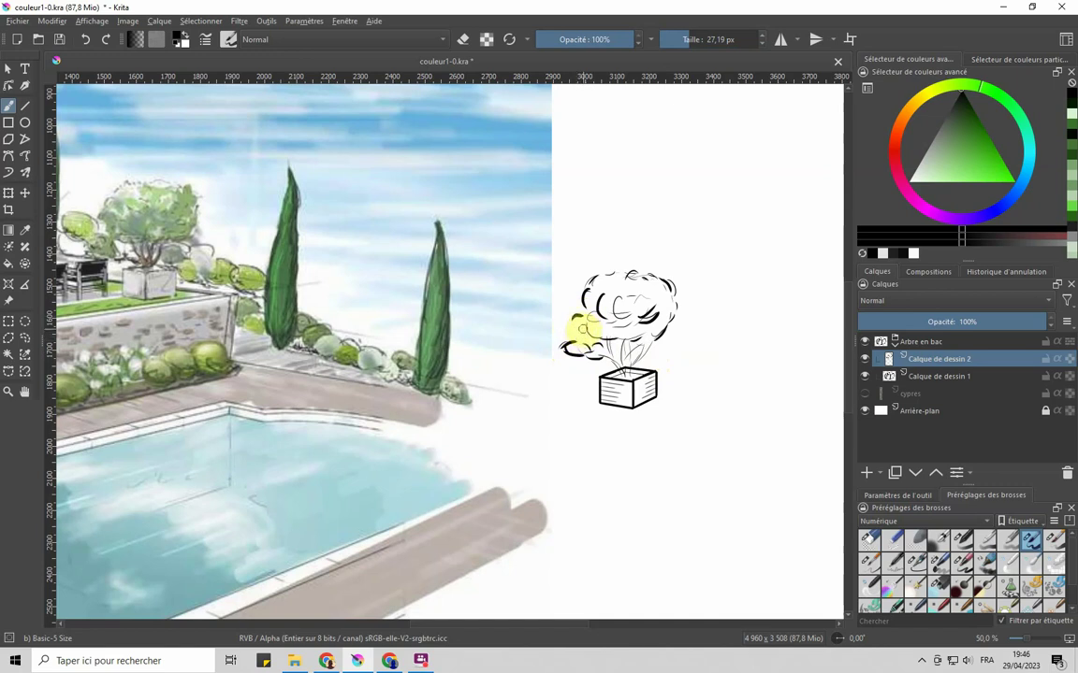
{"action": "key", "text": "ctrl+z"}
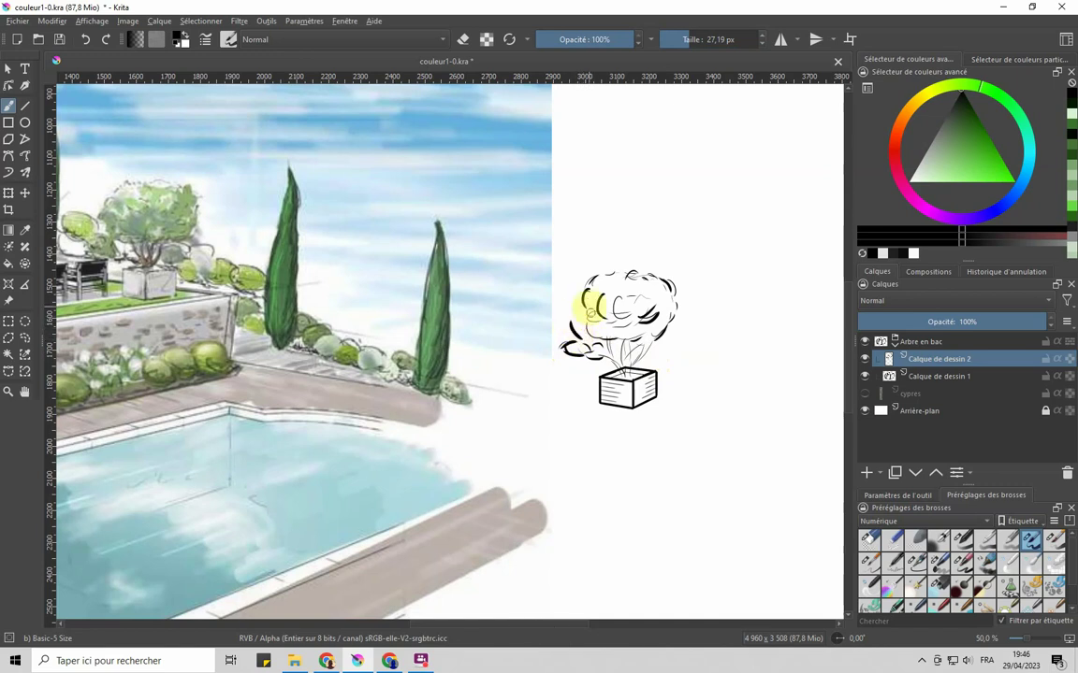
{"action": "mouse_move", "coordinate": [574, 331]}
{"action": "left_mouse_down"}
{"action": "mouse_move", "coordinate": [634, 293]}
{"action": "mouse_move", "coordinate": [675, 297]}
{"action": "left_mouse_up"}
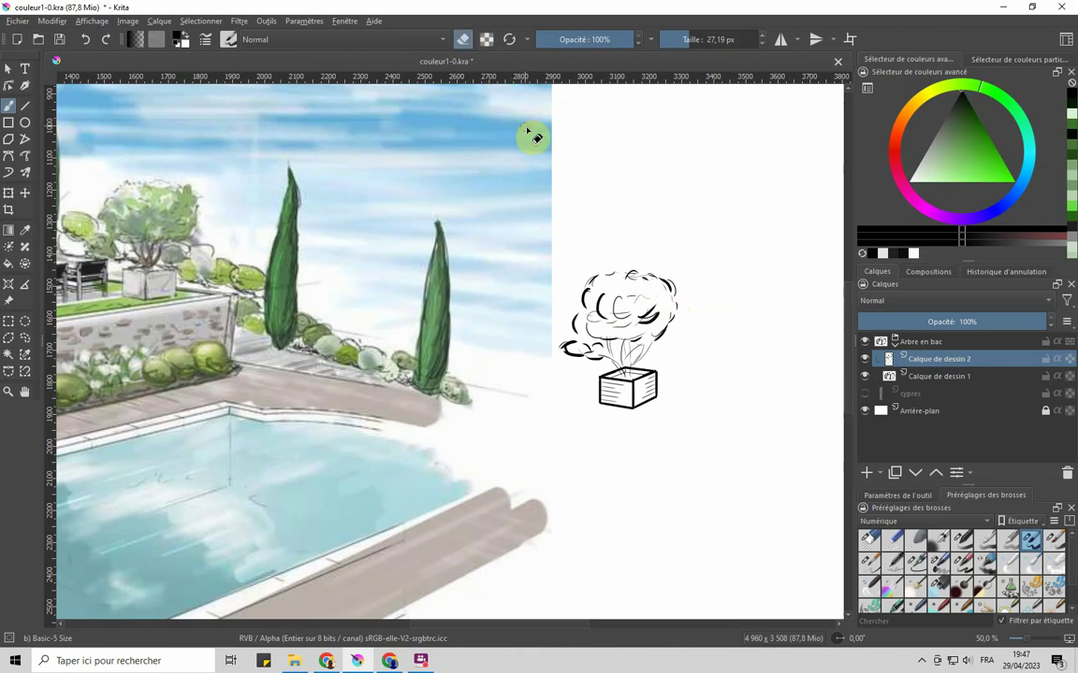
Step: Try erasing part of the foliage's upper-left outline with the Eraser Circle preset, undo it, and try the Basic-2 Opacity preset
{"action": "left_click", "coordinate": [869, 540]}
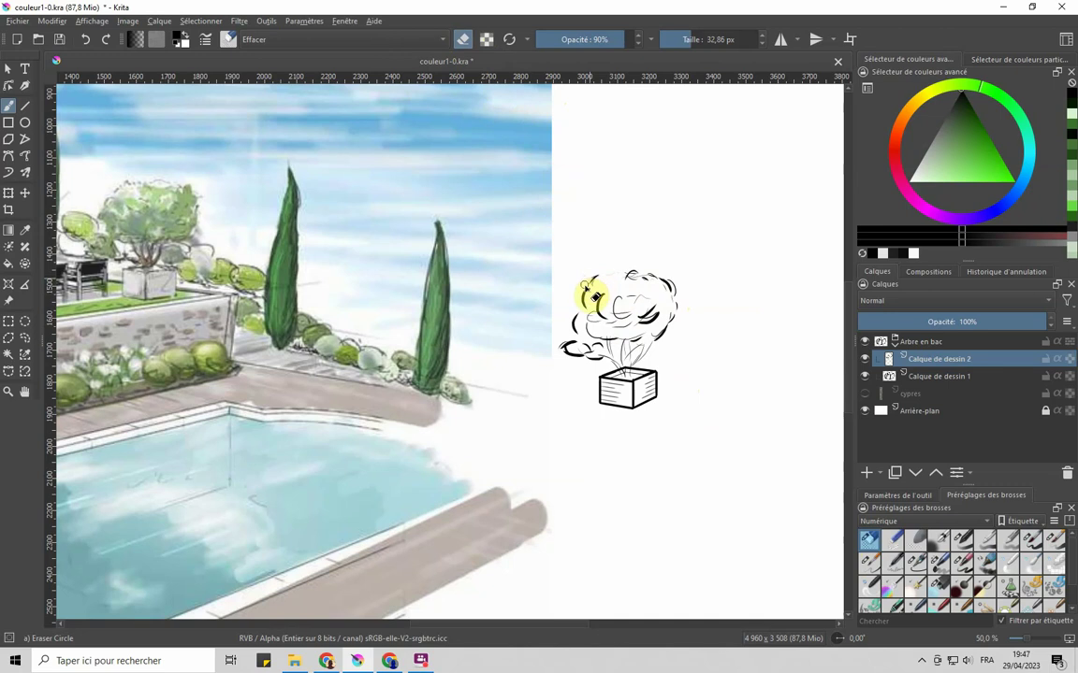
{"action": "left_click_drag", "start_coordinate": [604, 294], "coordinate": [614, 285]}
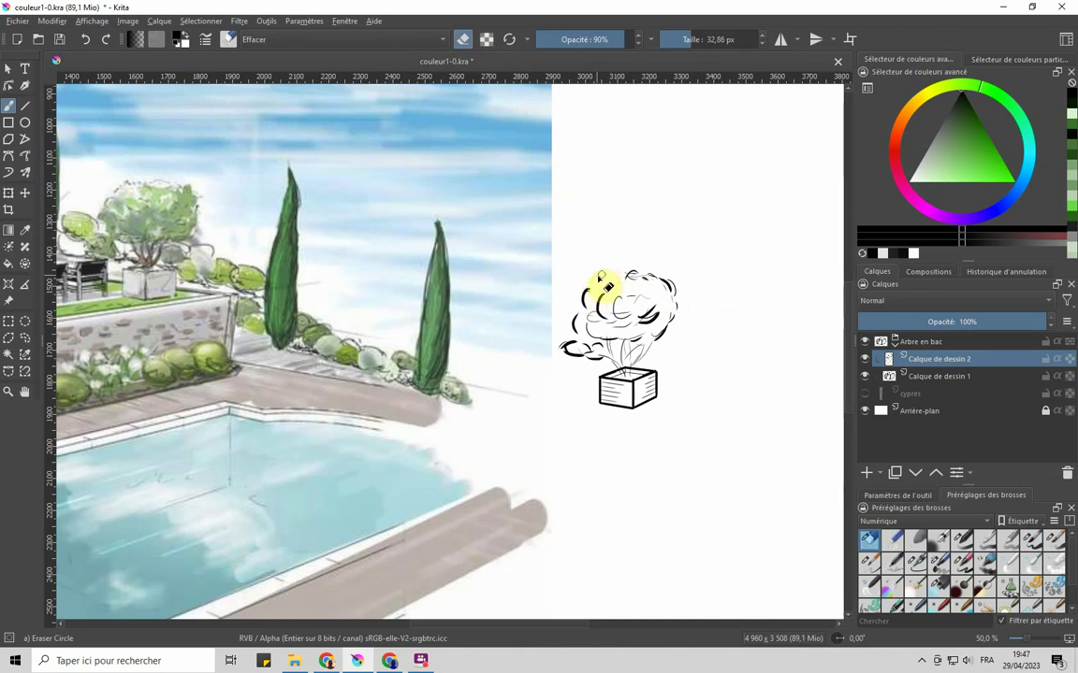
{"action": "key", "text": "ctrl+z"}
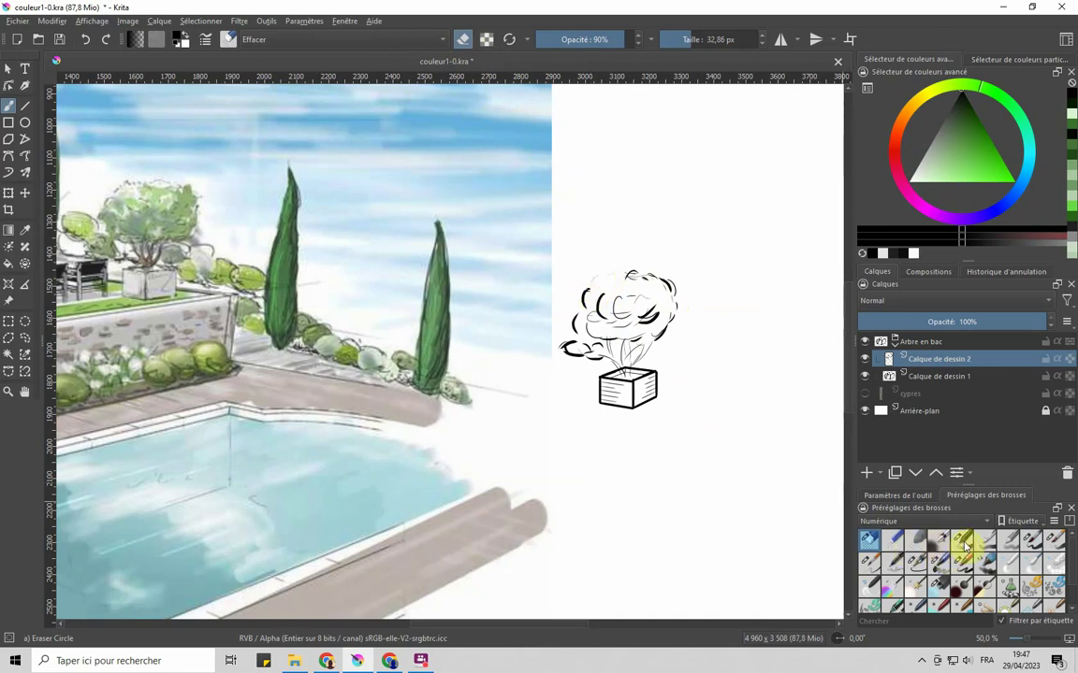
{"action": "left_click", "coordinate": [961, 540]}
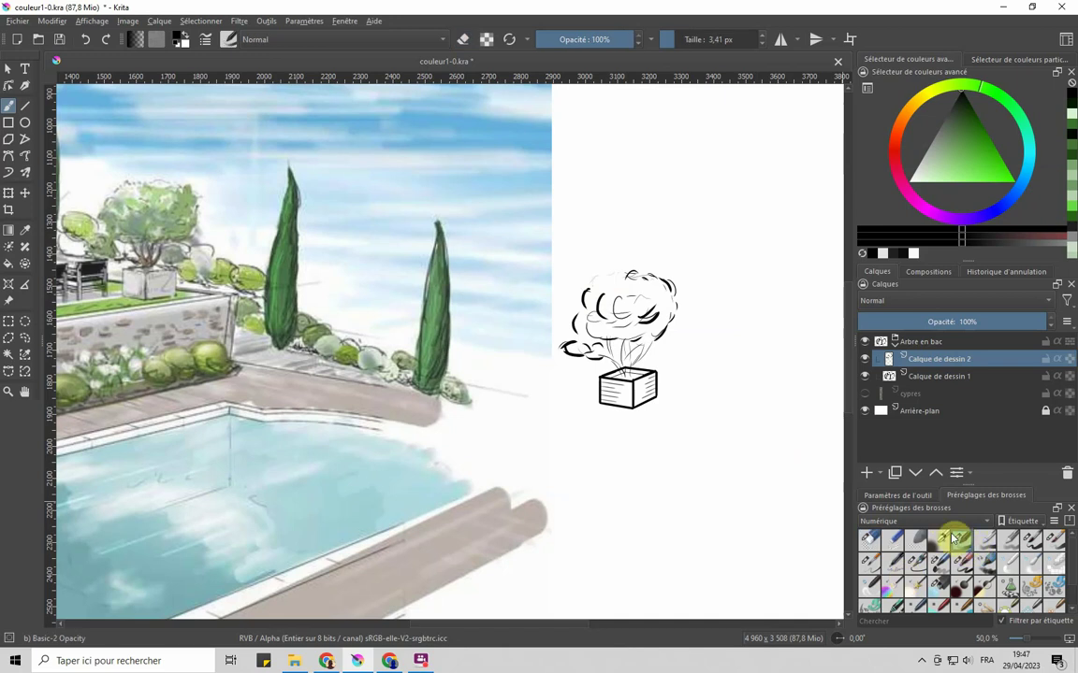
Step: Return to the Basic-5 Size preset at 27,19 px and add more black strokes to the foliage outline
{"action": "left_click", "coordinate": [1022, 540]}
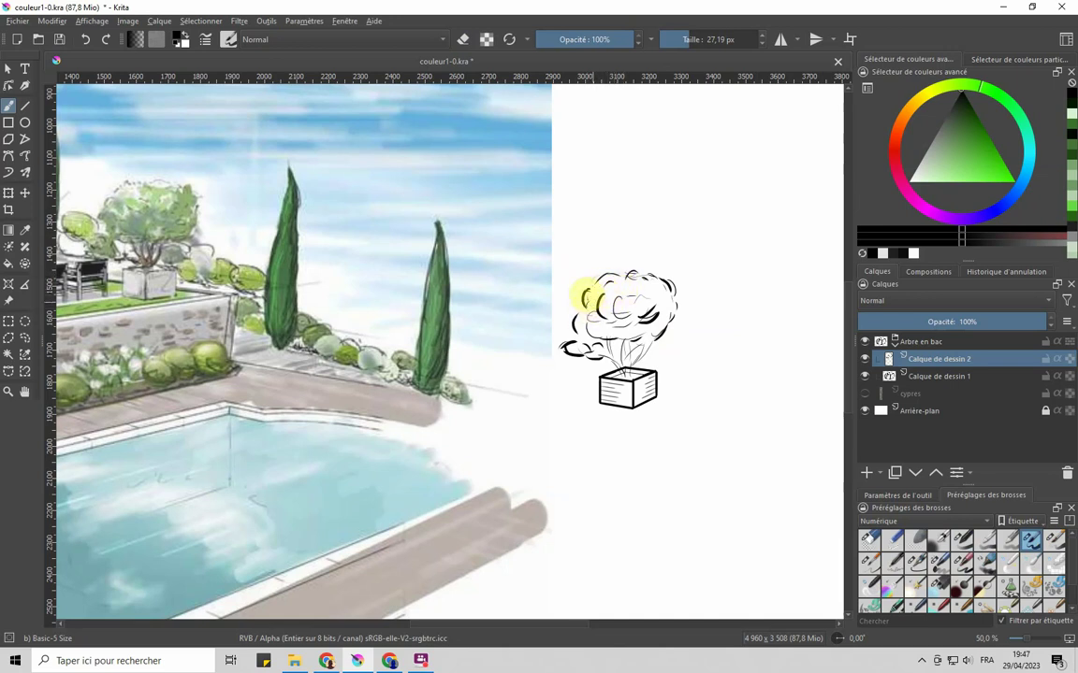
{"action": "left_click_drag", "start_coordinate": [584, 302], "coordinate": [672, 332]}
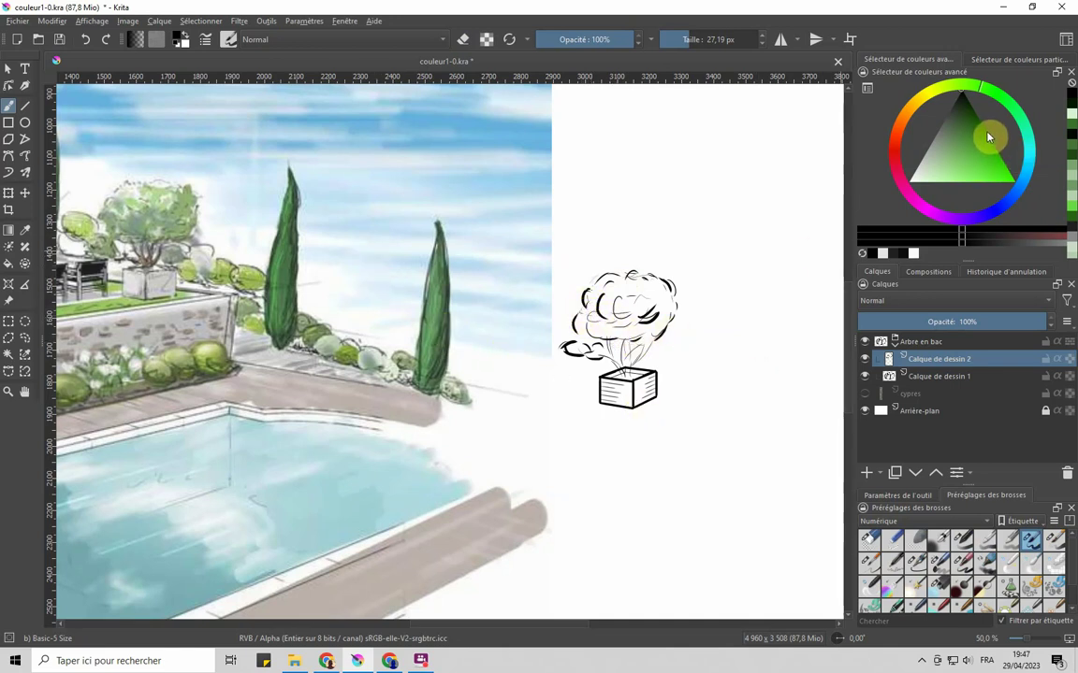
Step: Pick a medium-dark green, try a few strokes on the foliage in Calque de dessin 2, and undo them
{"action": "left_click_drag", "start_coordinate": [989, 137], "coordinate": [988, 163]}
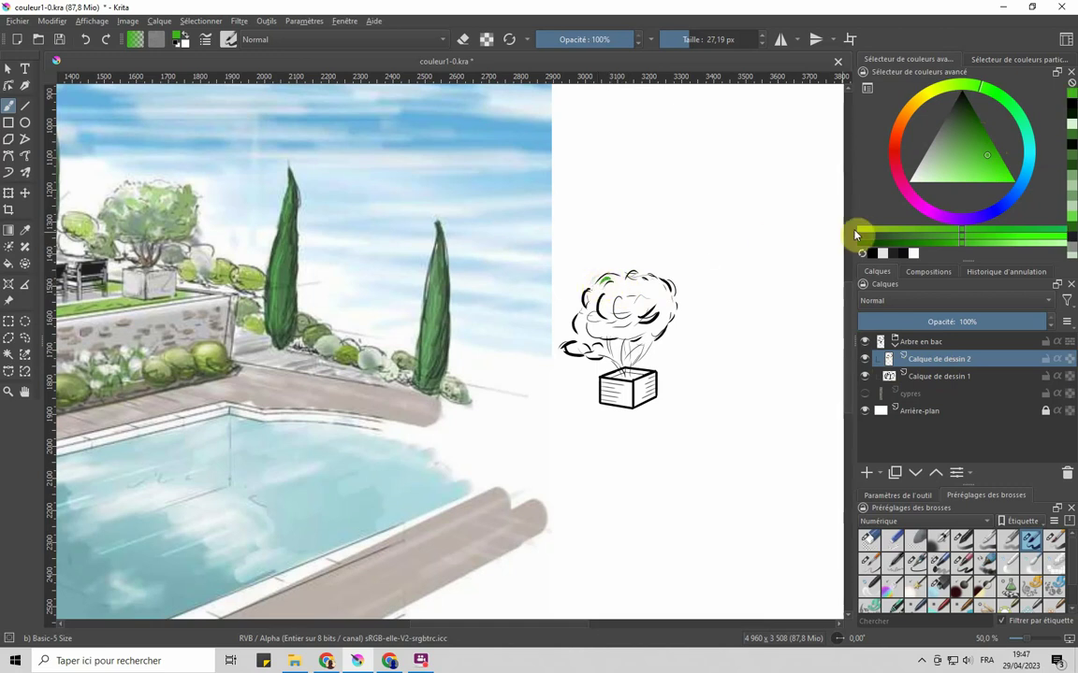
{"action": "left_click_drag", "start_coordinate": [983, 186], "coordinate": [977, 139]}
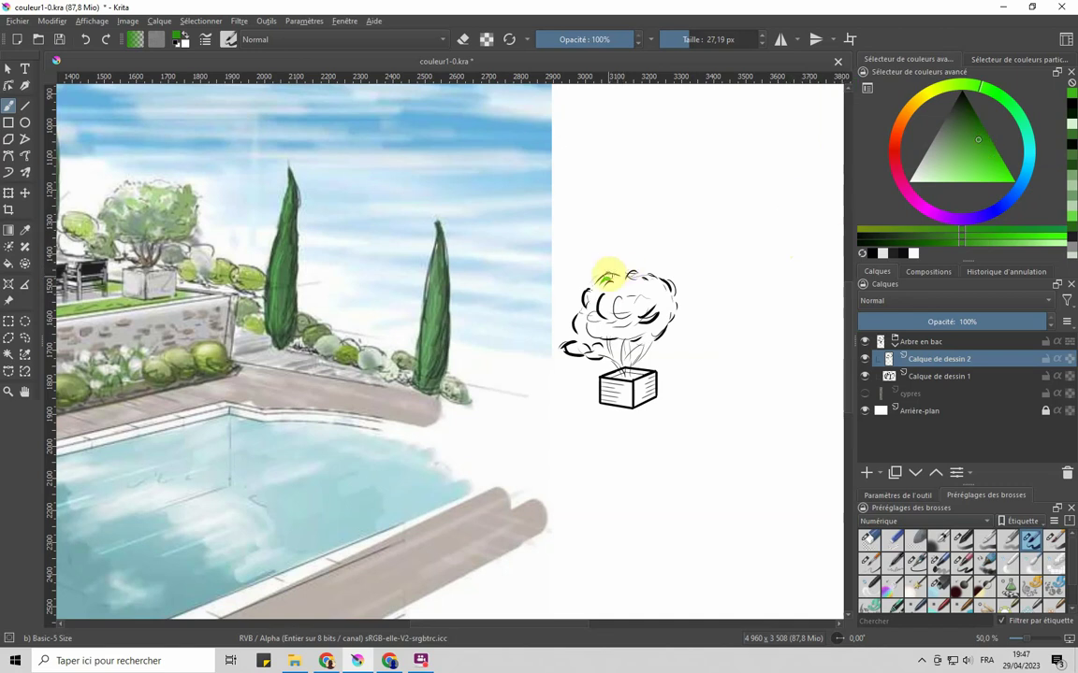
{"action": "mouse_move", "coordinate": [606, 279]}
{"action": "left_mouse_down"}
{"action": "mouse_move", "coordinate": [582, 301]}
{"action": "mouse_move", "coordinate": [603, 316]}
{"action": "left_mouse_up"}
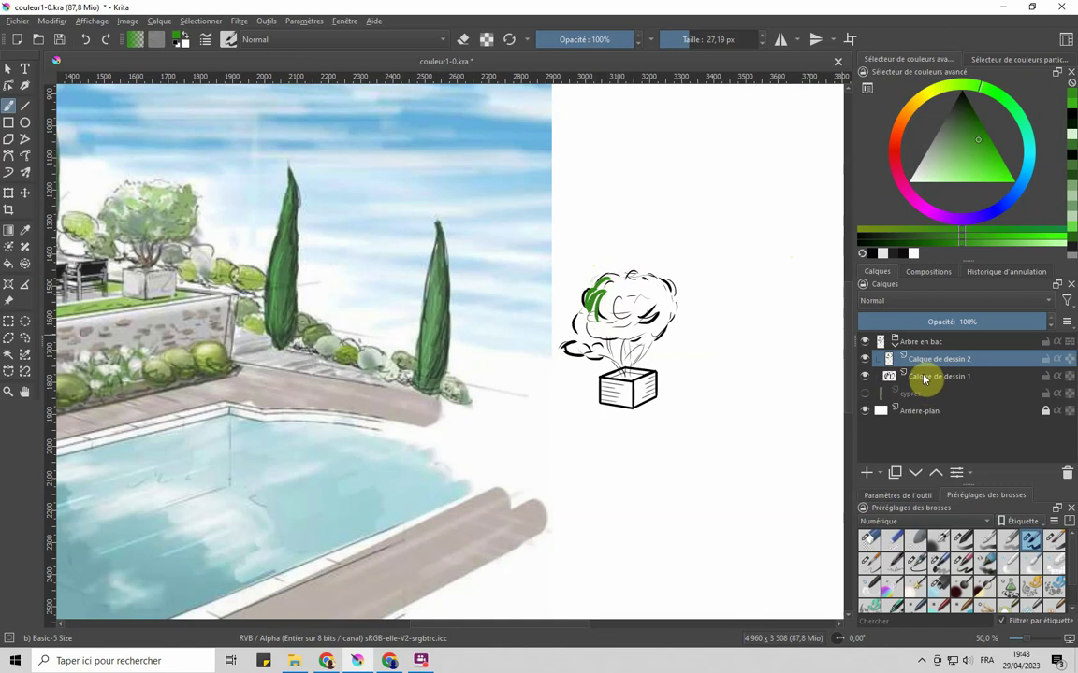
{"action": "key", "text": "ctrl+z"}
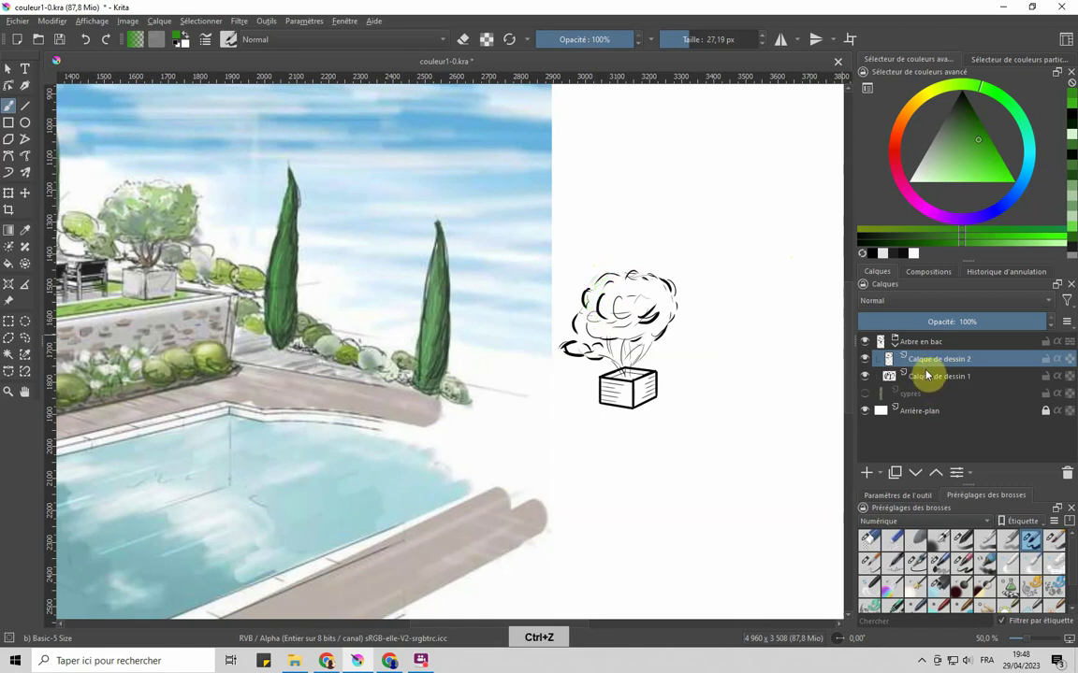
Step: Add a new paint layer to the Arbre en bac group and place it directly below Calque de dessin 2
{"action": "left_click", "coordinate": [867, 471]}
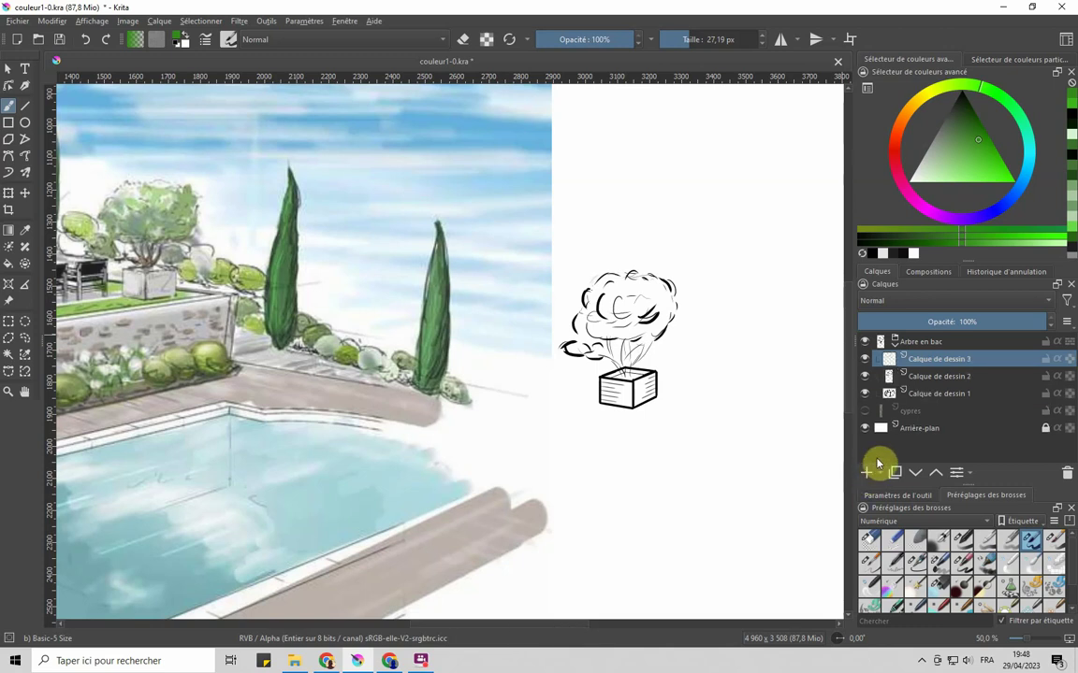
{"action": "left_click_drag", "start_coordinate": [925, 376], "coordinate": [941, 356]}
{"action": "left_click", "coordinate": [912, 379]}
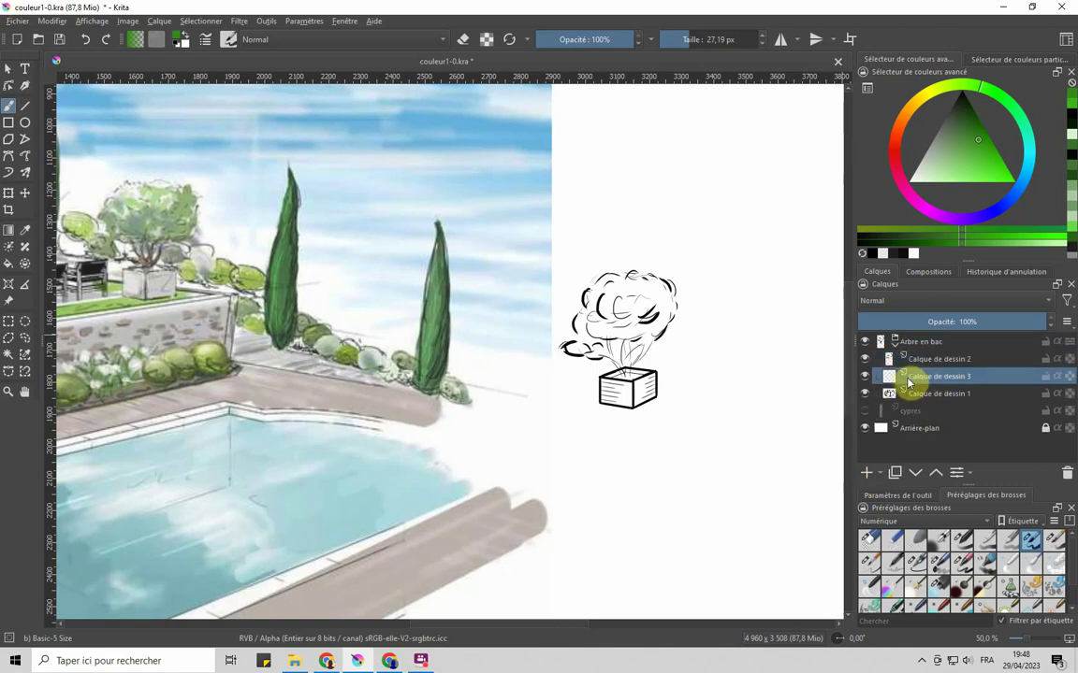
Step: Paint the left part of the foliage green on Calque de dessin 3, enlarging the brush to 46,46 px
{"action": "mouse_move", "coordinate": [568, 277]}
{"action": "left_mouse_down"}
{"action": "mouse_move", "coordinate": [596, 289]}
{"action": "mouse_move", "coordinate": [589, 304]}
{"action": "left_mouse_up"}
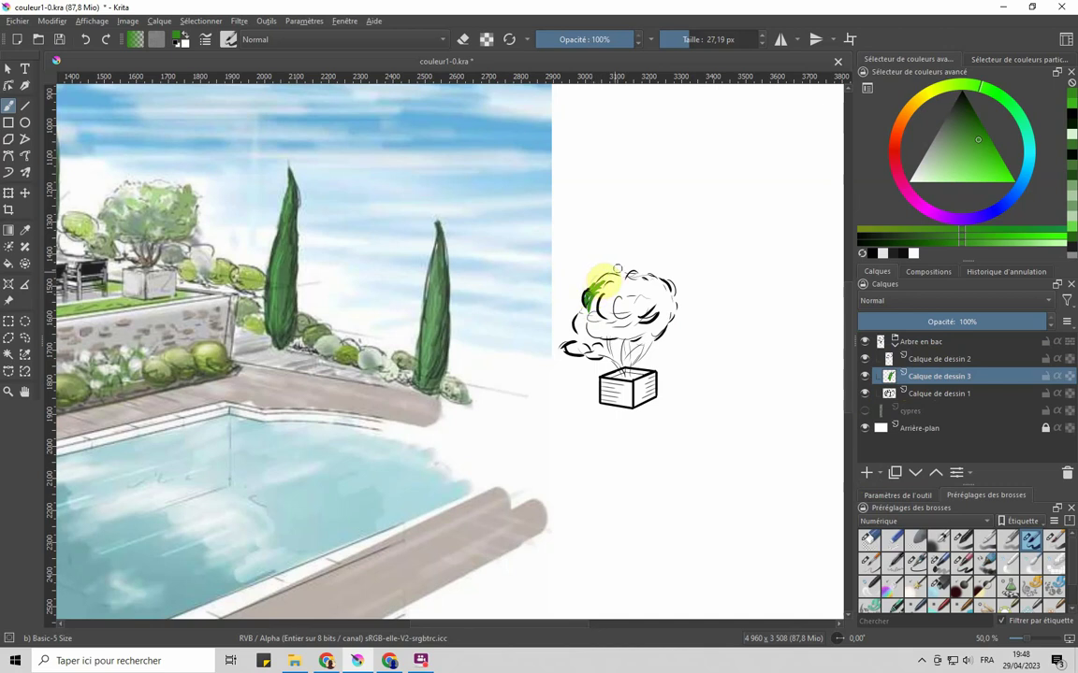
{"action": "left_click_drag", "start_coordinate": [697, 38], "coordinate": [703, 39]}
{"action": "mouse_move", "coordinate": [613, 308]}
{"action": "left_mouse_down"}
{"action": "mouse_move", "coordinate": [581, 321]}
{"action": "mouse_move", "coordinate": [578, 309]}
{"action": "mouse_move", "coordinate": [577, 332]}
{"action": "mouse_move", "coordinate": [607, 318]}
{"action": "mouse_move", "coordinate": [588, 337]}
{"action": "mouse_move", "coordinate": [618, 320]}
{"action": "left_mouse_up"}
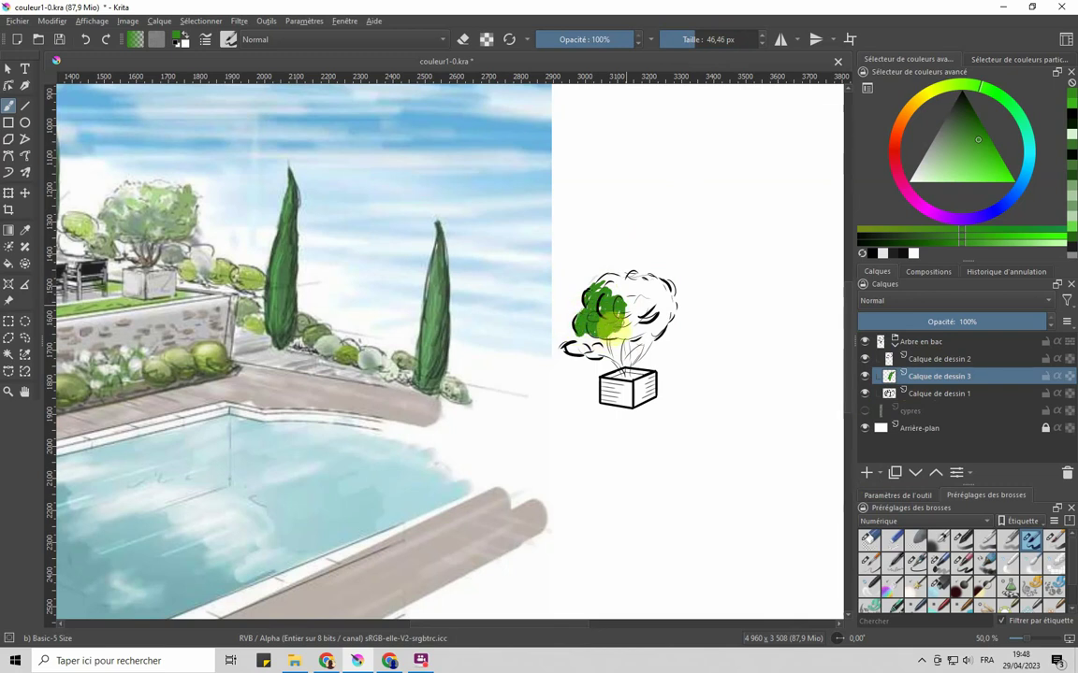
Step: Set the brush size to 165,50 px and fill the rest of the crown and the small side clump with green
{"action": "left_click", "coordinate": [718, 39]}
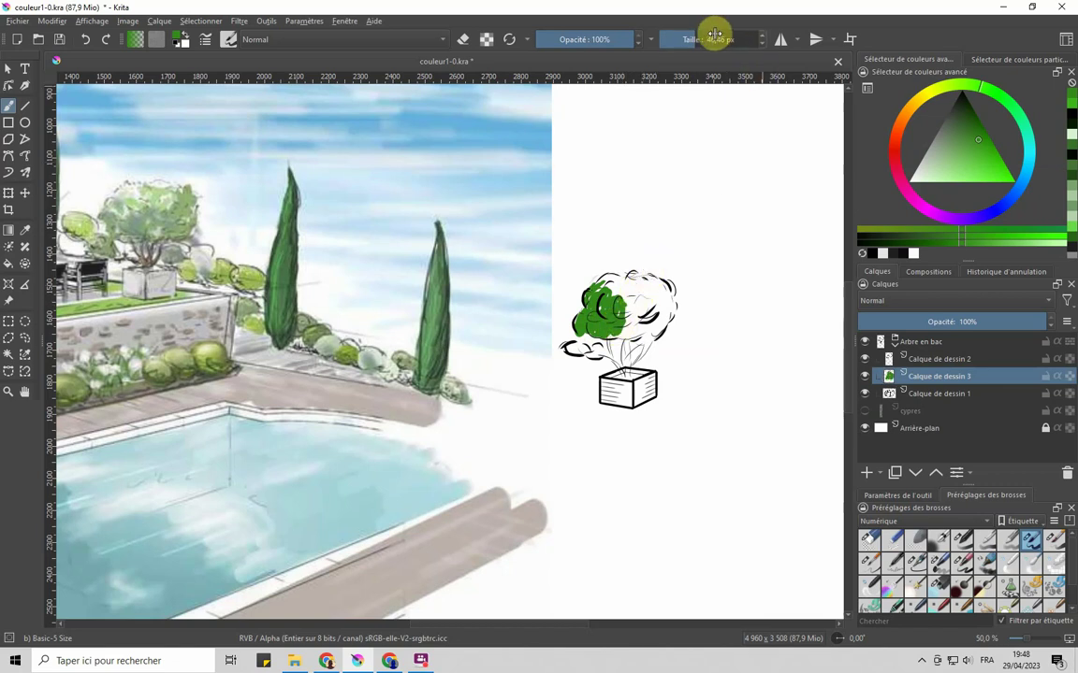
{"action": "left_click", "coordinate": [623, 309]}
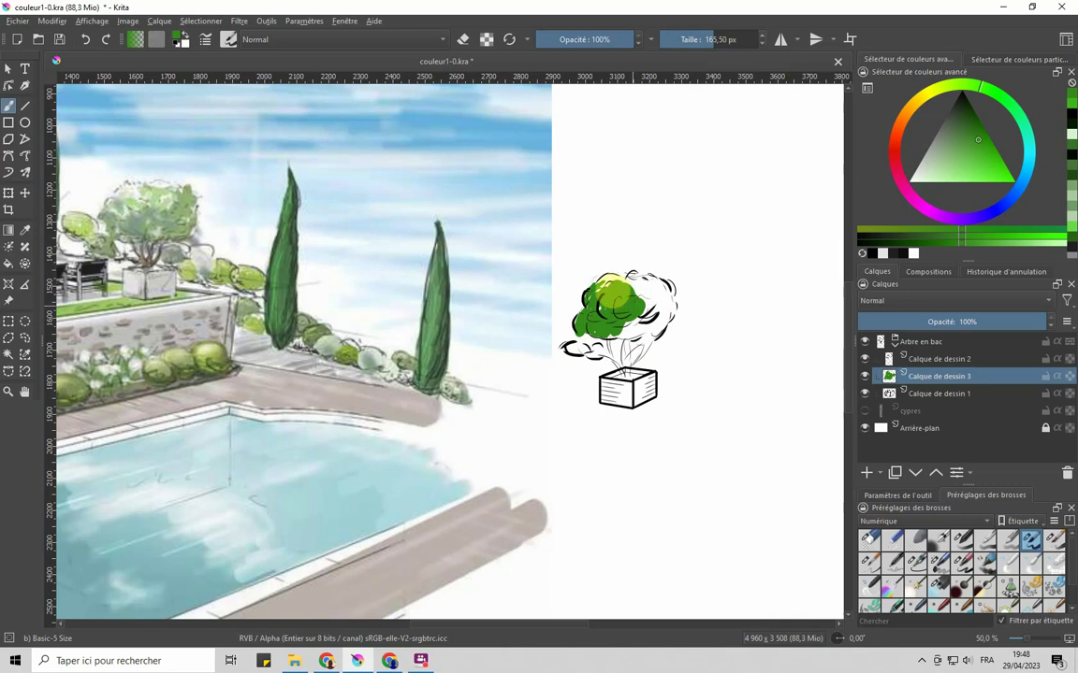
{"action": "mouse_move", "coordinate": [606, 286]}
{"action": "left_mouse_down"}
{"action": "mouse_move", "coordinate": [593, 325]}
{"action": "mouse_move", "coordinate": [613, 329]}
{"action": "mouse_move", "coordinate": [649, 309]}
{"action": "mouse_move", "coordinate": [640, 319]}
{"action": "mouse_move", "coordinate": [661, 315]}
{"action": "mouse_move", "coordinate": [645, 322]}
{"action": "mouse_move", "coordinate": [652, 331]}
{"action": "mouse_move", "coordinate": [662, 319]}
{"action": "mouse_move", "coordinate": [650, 298]}
{"action": "mouse_move", "coordinate": [654, 310]}
{"action": "mouse_move", "coordinate": [664, 298]}
{"action": "mouse_move", "coordinate": [663, 311]}
{"action": "mouse_move", "coordinate": [660, 289]}
{"action": "mouse_move", "coordinate": [640, 298]}
{"action": "mouse_move", "coordinate": [643, 270]}
{"action": "mouse_move", "coordinate": [644, 296]}
{"action": "mouse_move", "coordinate": [632, 263]}
{"action": "mouse_move", "coordinate": [622, 283]}
{"action": "mouse_move", "coordinate": [635, 259]}
{"action": "mouse_move", "coordinate": [646, 301]}
{"action": "mouse_move", "coordinate": [574, 350]}
{"action": "left_mouse_up"}
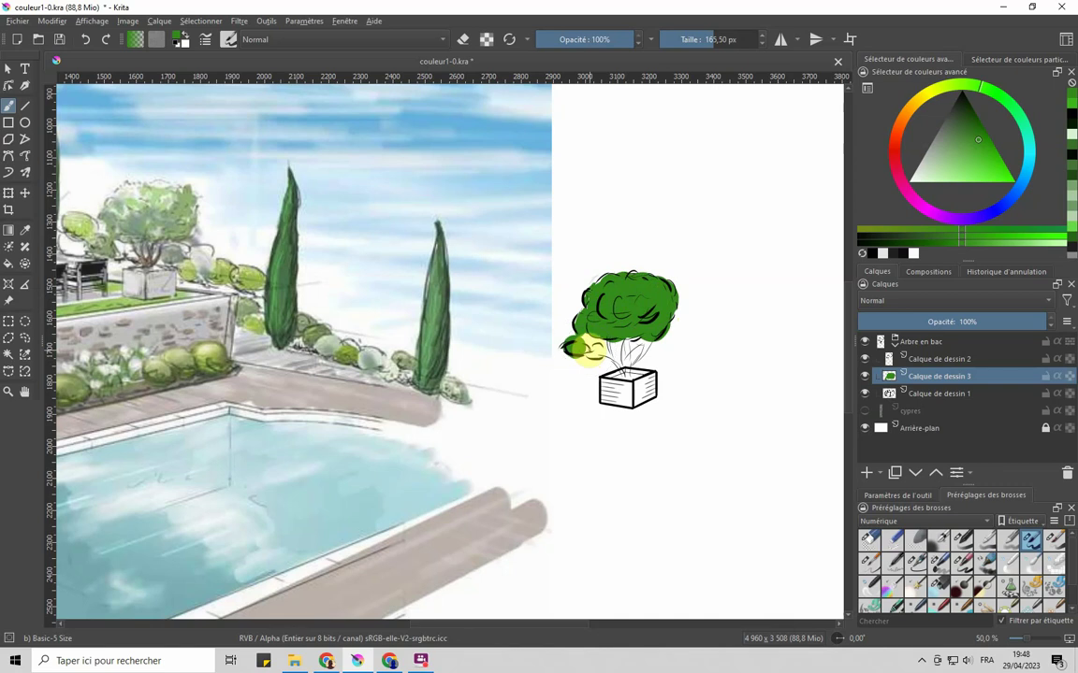
{"action": "left_click_drag", "start_coordinate": [593, 350], "coordinate": [577, 349]}
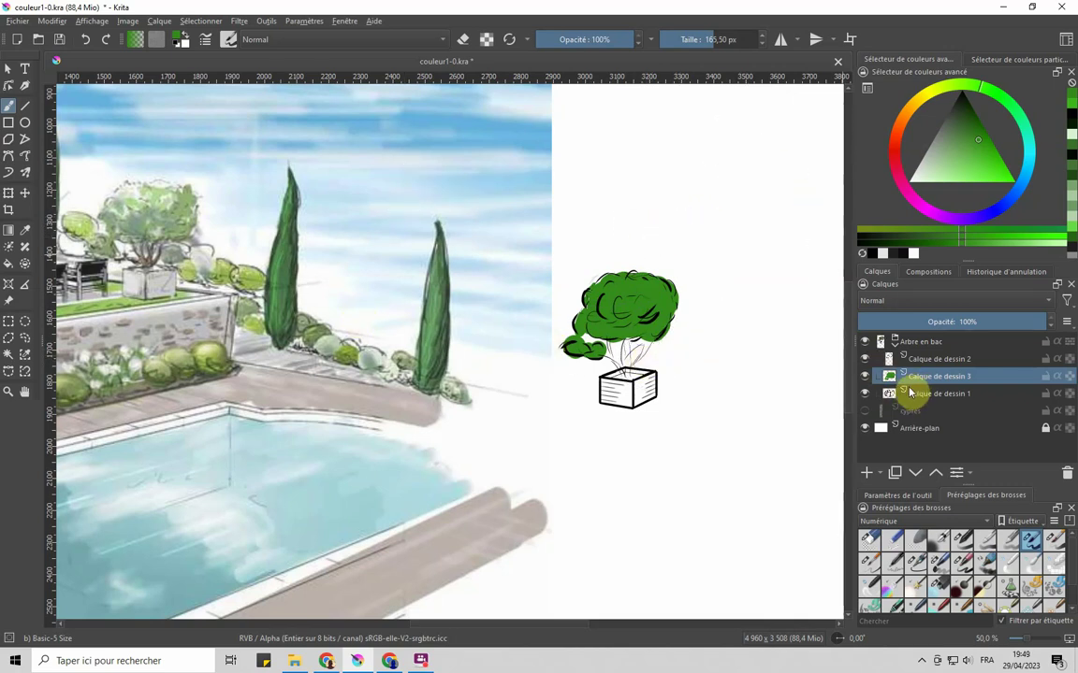
Step: Add a new paint layer above Calque de dessin 3 and choose a dark yellowish brown as the painting colour
{"action": "left_click_drag", "start_coordinate": [866, 473], "coordinate": [867, 475]}
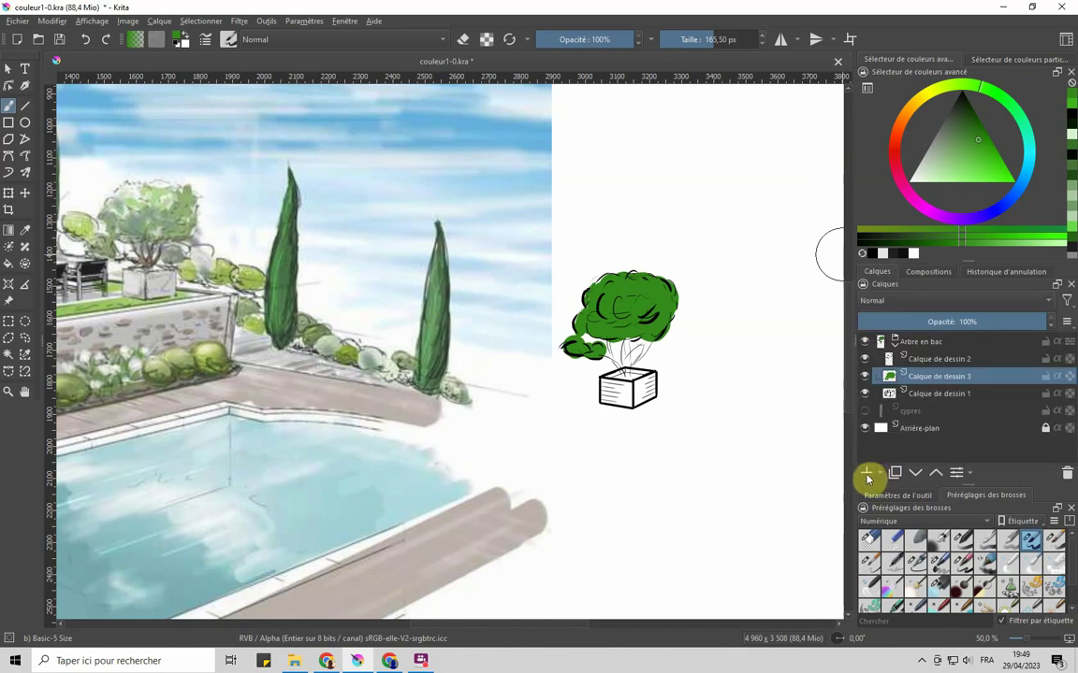
{"action": "left_click", "coordinate": [866, 475]}
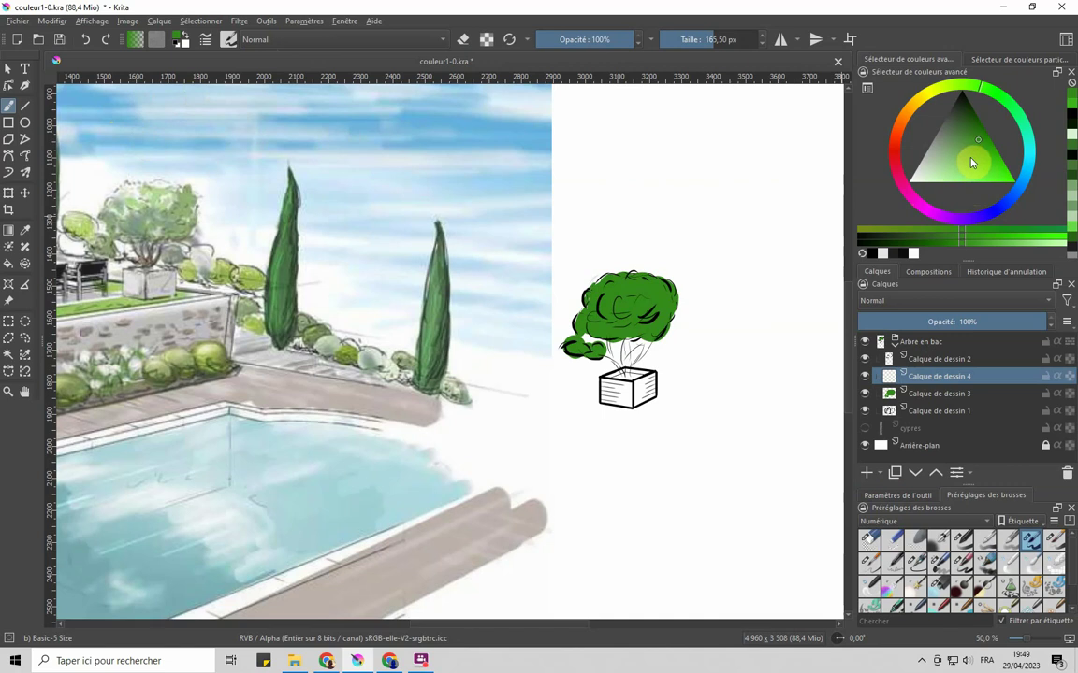
{"action": "left_click", "coordinate": [915, 103]}
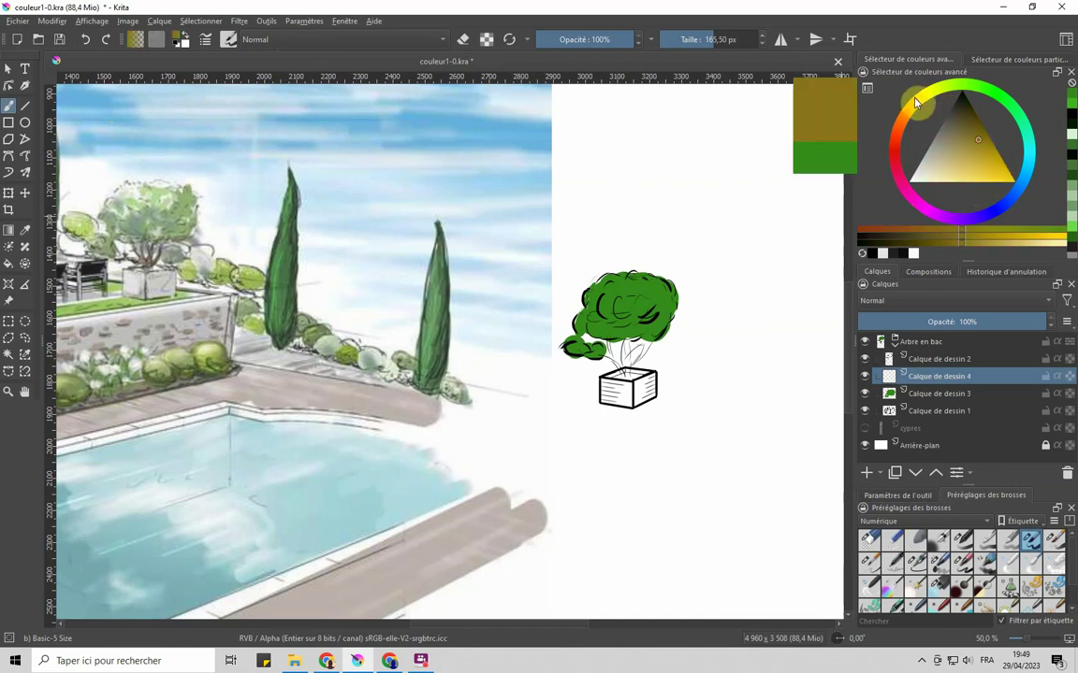
{"action": "left_click", "coordinate": [976, 137]}
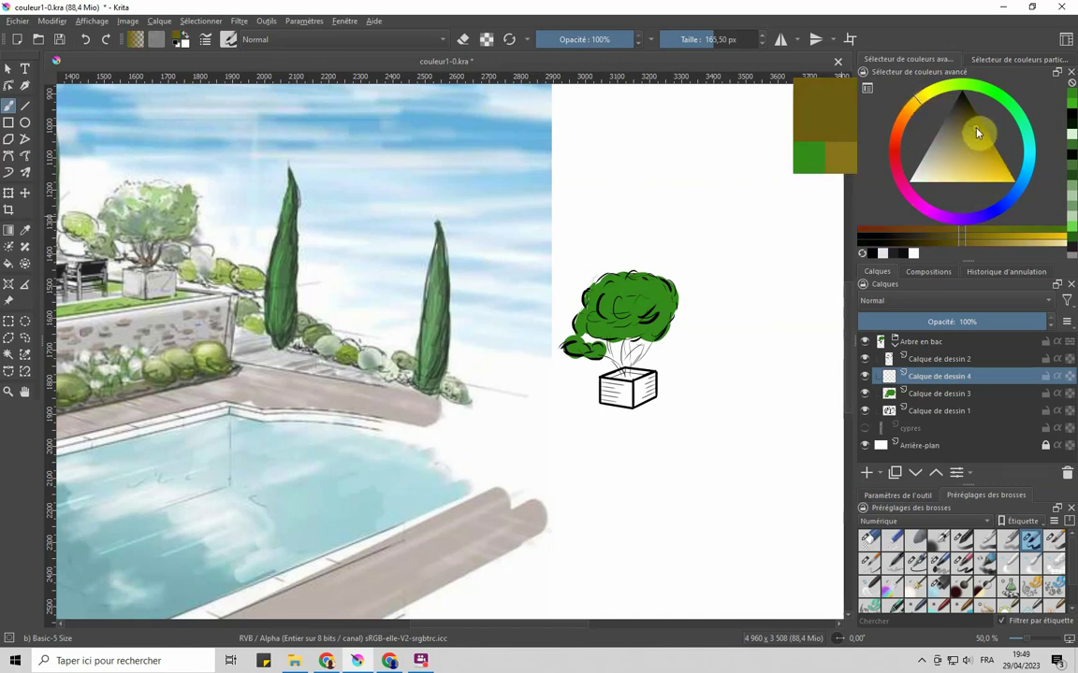
Step: Set the brush size to 17,88 px and paint the tree's branches dark yellowish brown on Calque de dessin 4, undoing the last stroke
{"action": "left_click_drag", "start_coordinate": [722, 39], "coordinate": [683, 39]}
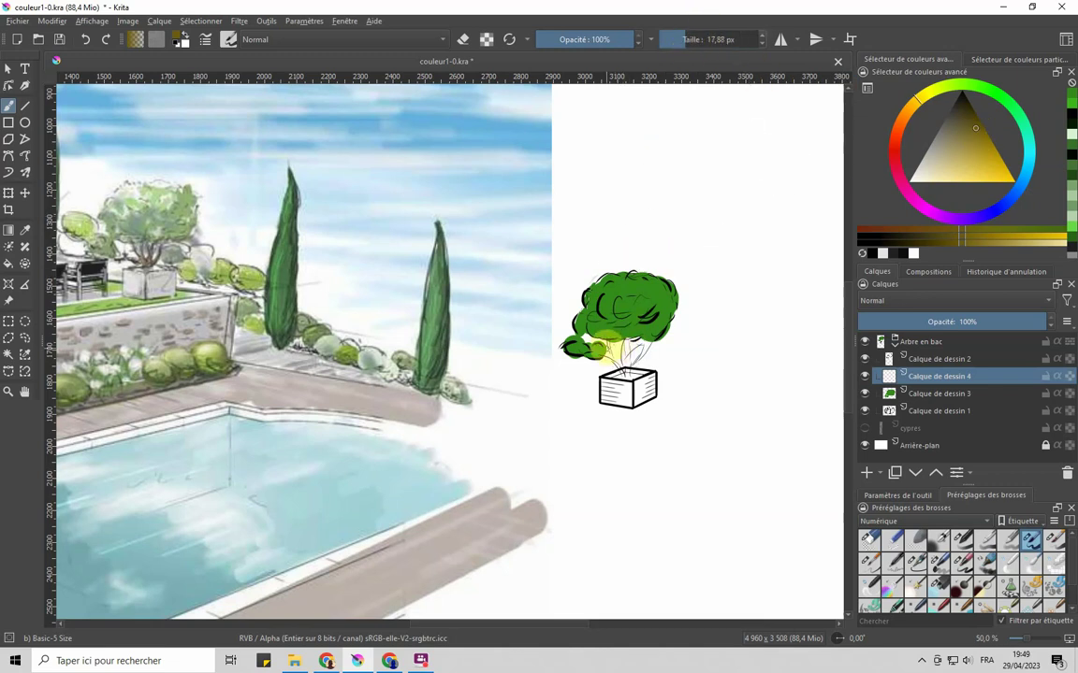
{"action": "left_click_drag", "start_coordinate": [561, 323], "coordinate": [550, 318]}
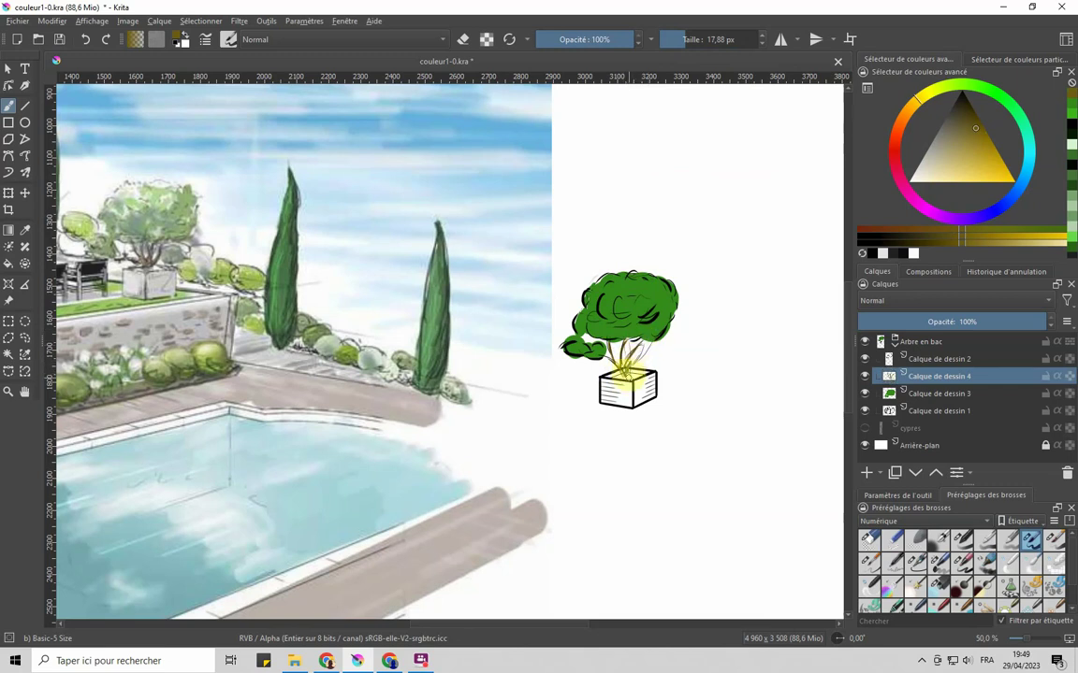
{"action": "left_click_drag", "start_coordinate": [625, 363], "coordinate": [645, 338]}
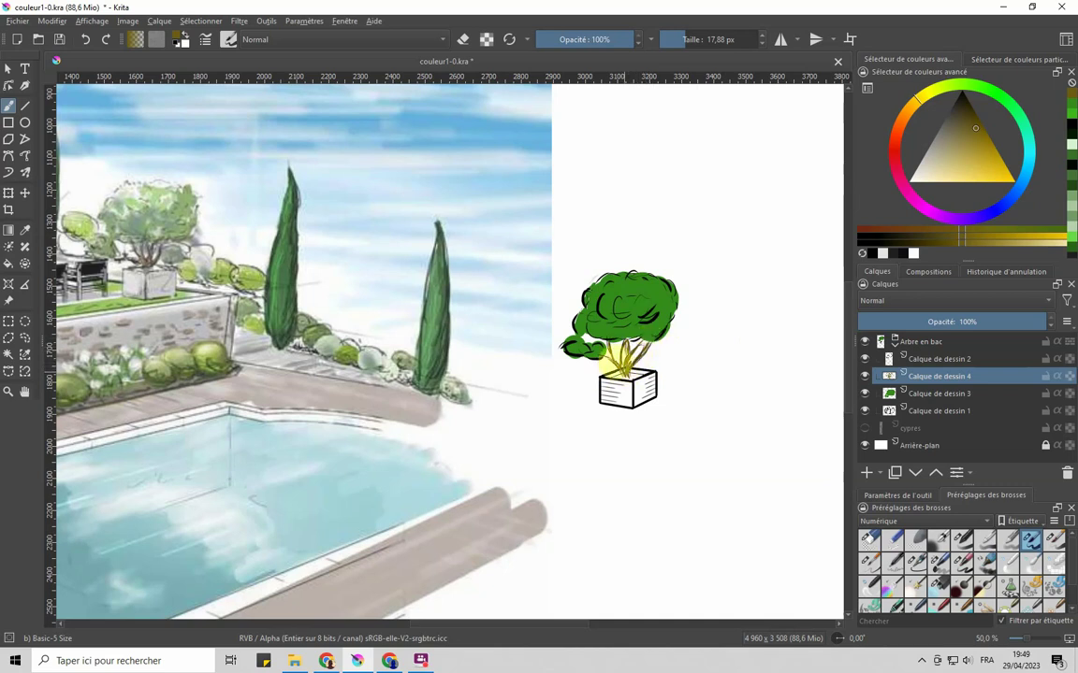
{"action": "mouse_move", "coordinate": [604, 378]}
{"action": "left_mouse_down"}
{"action": "mouse_move", "coordinate": [651, 385]}
{"action": "mouse_move", "coordinate": [614, 385]}
{"action": "left_mouse_up"}
{"action": "key", "text": "ctrl+z"}
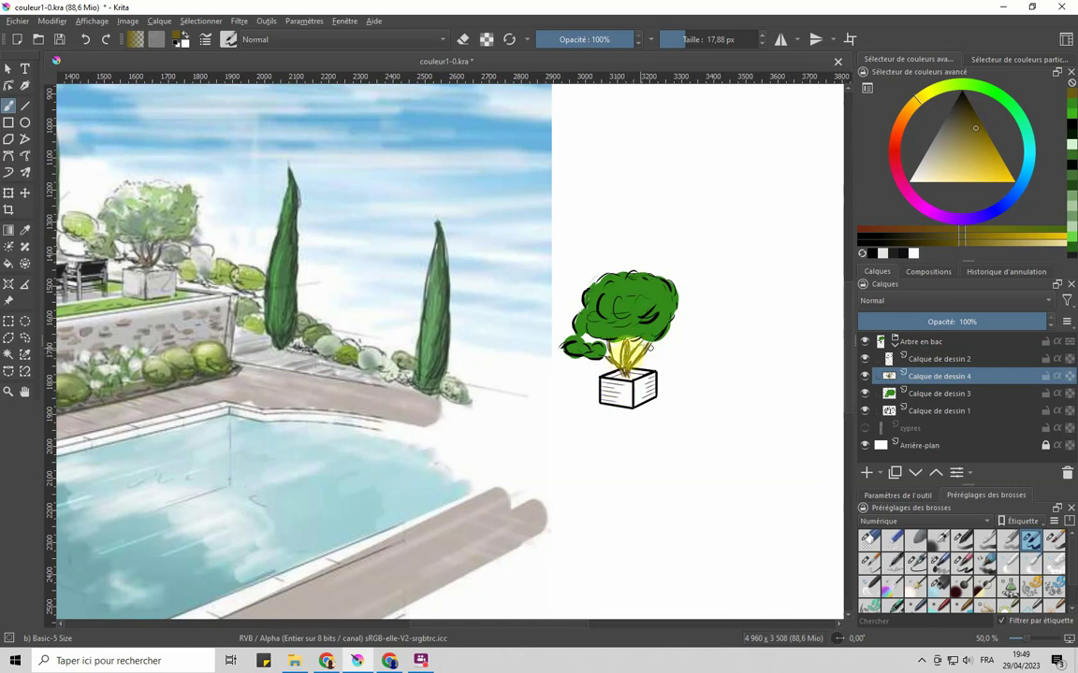
Step: Choose a pale yellowish beige and add light highlight strokes along the branches on Calque de dessin 4
{"action": "left_click", "coordinate": [1058, 241]}
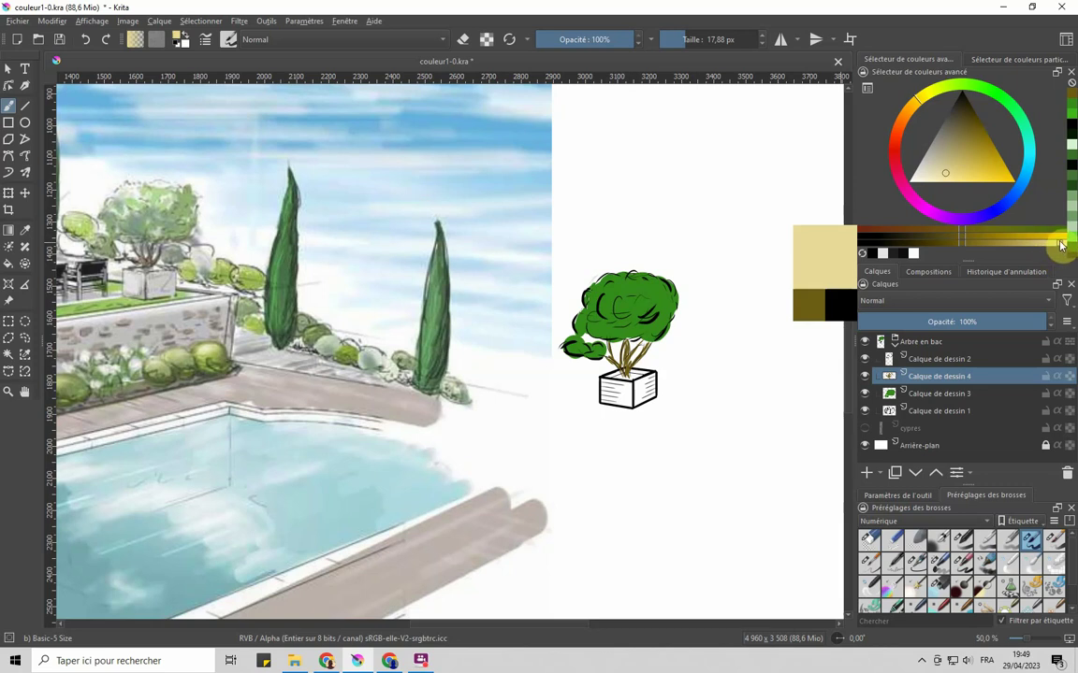
{"action": "left_click_drag", "start_coordinate": [654, 318], "coordinate": [629, 355]}
{"action": "mouse_move", "coordinate": [603, 280]}
{"action": "left_mouse_down"}
{"action": "mouse_move", "coordinate": [596, 255]}
{"action": "mouse_move", "coordinate": [598, 290]}
{"action": "left_mouse_up"}
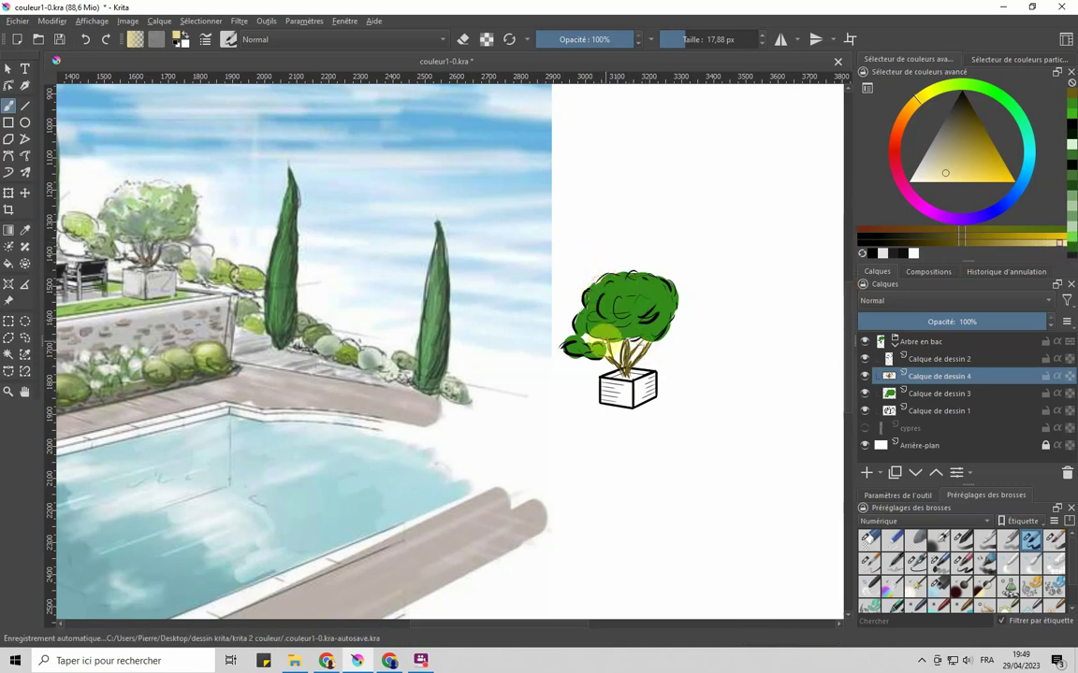
{"action": "scroll", "coordinate": [597, 398], "scroll_direction": "up", "scroll_amount": 2}
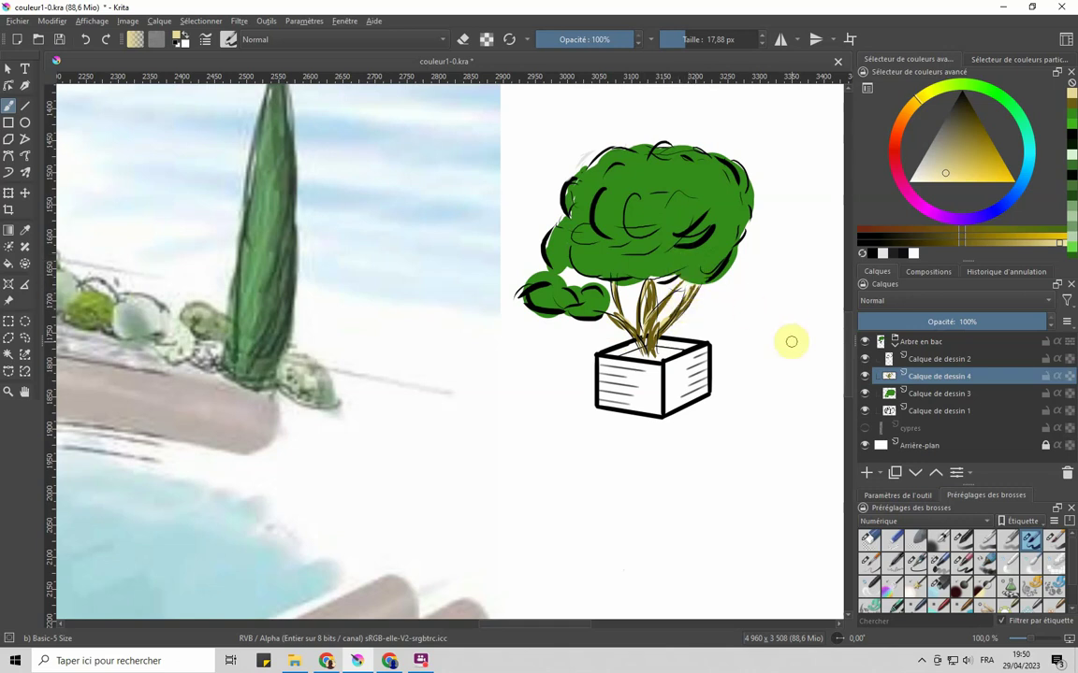
Step: Blend the branches with Blender Basic at 10,98 px and retouch them with Marker Details in a brown sampled from the branches
{"action": "left_click", "coordinate": [1007, 566]}
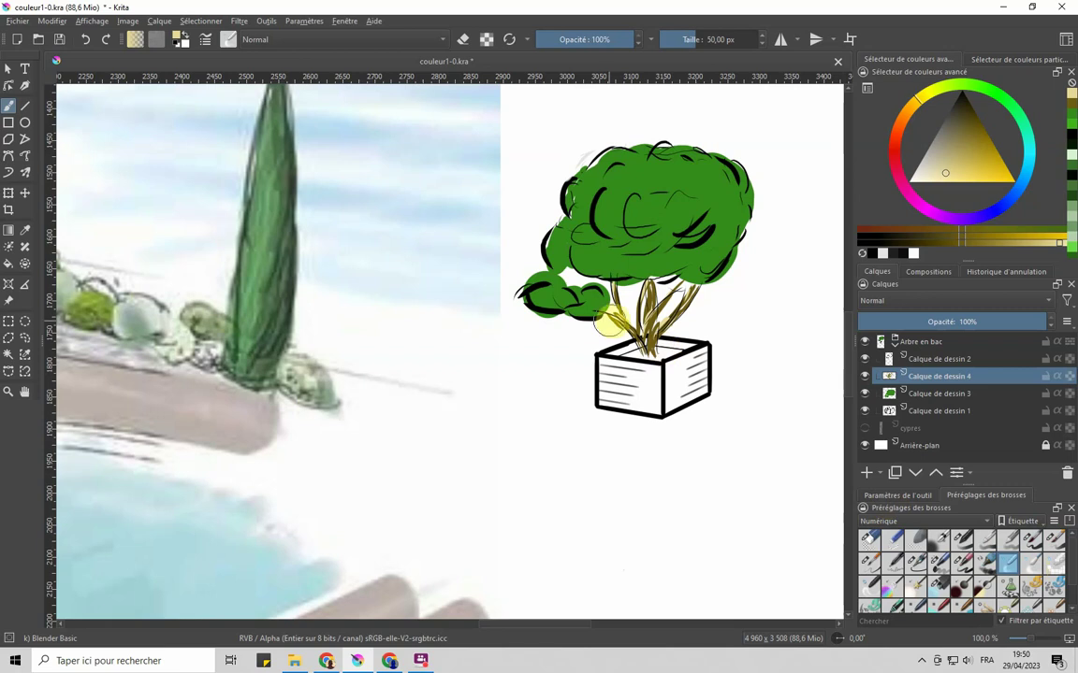
{"action": "left_click", "coordinate": [681, 40]}
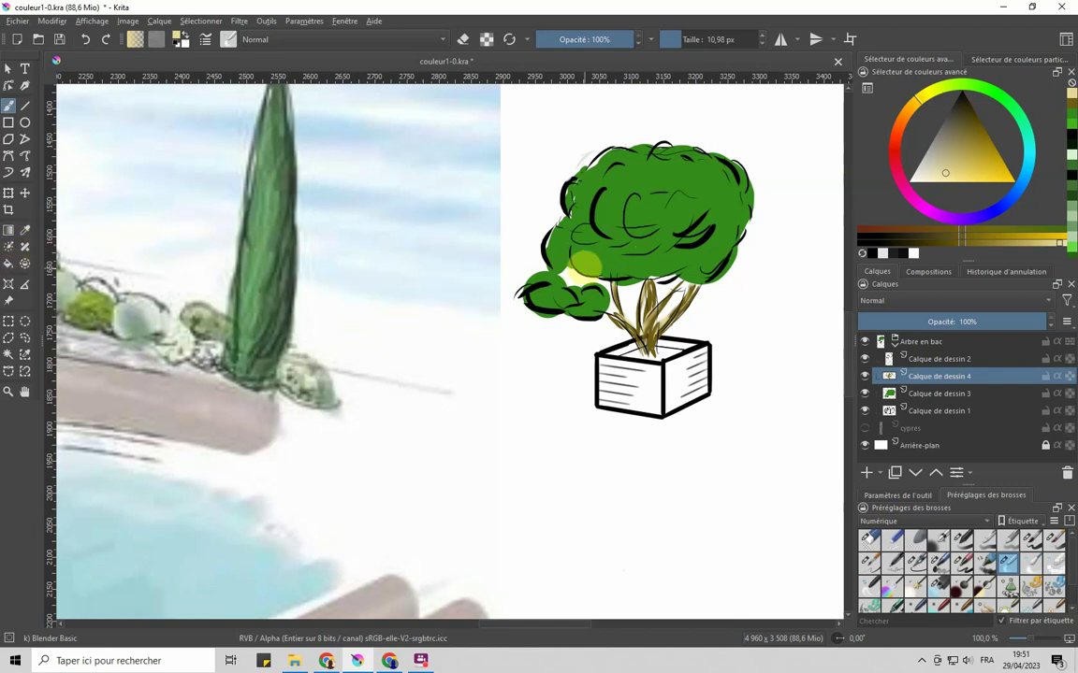
{"action": "left_click", "coordinate": [659, 282], "text": "ctrl"}
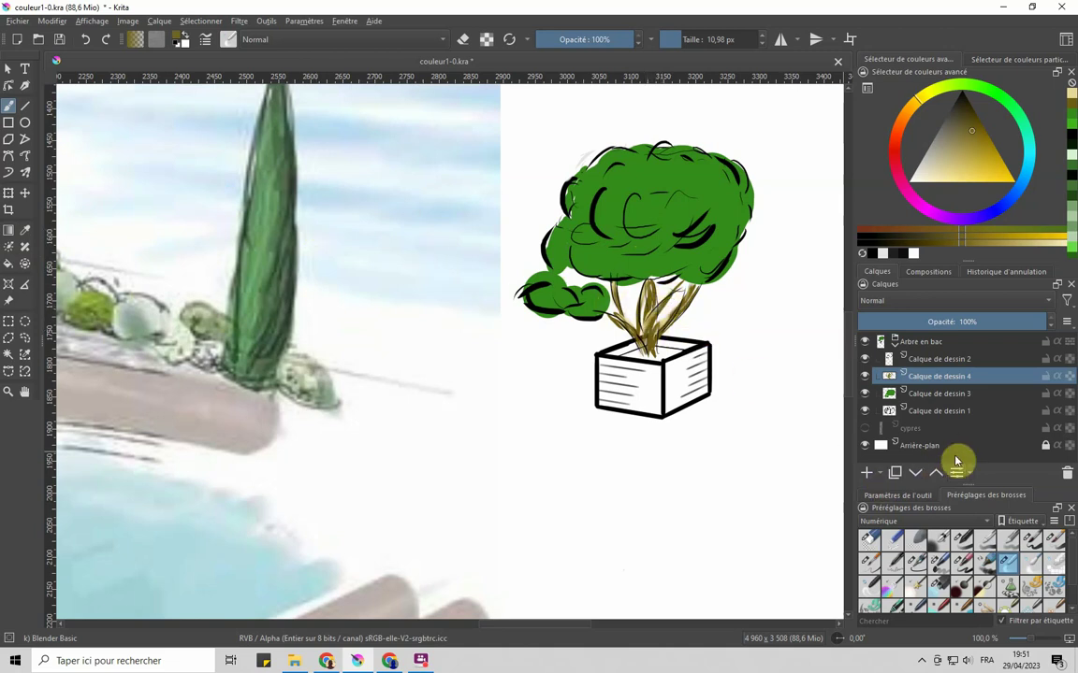
{"action": "left_click", "coordinate": [963, 564]}
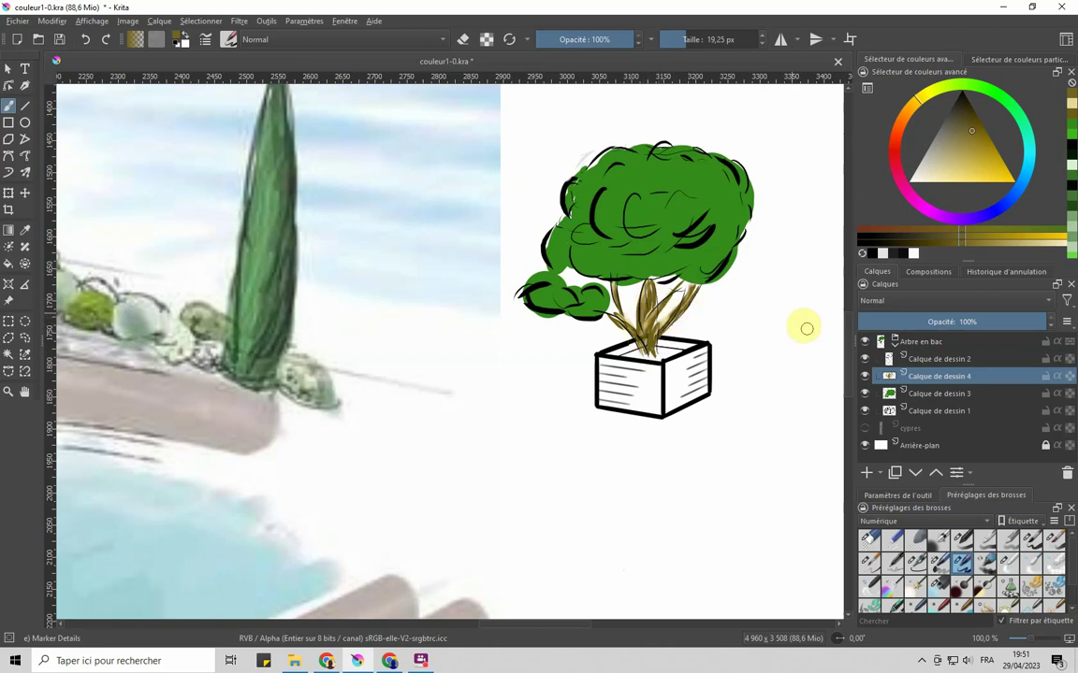
Step: Soften the brown and beige strokes on the branches with Blender Blur at 22,21 px
{"action": "left_click", "coordinate": [1029, 563]}
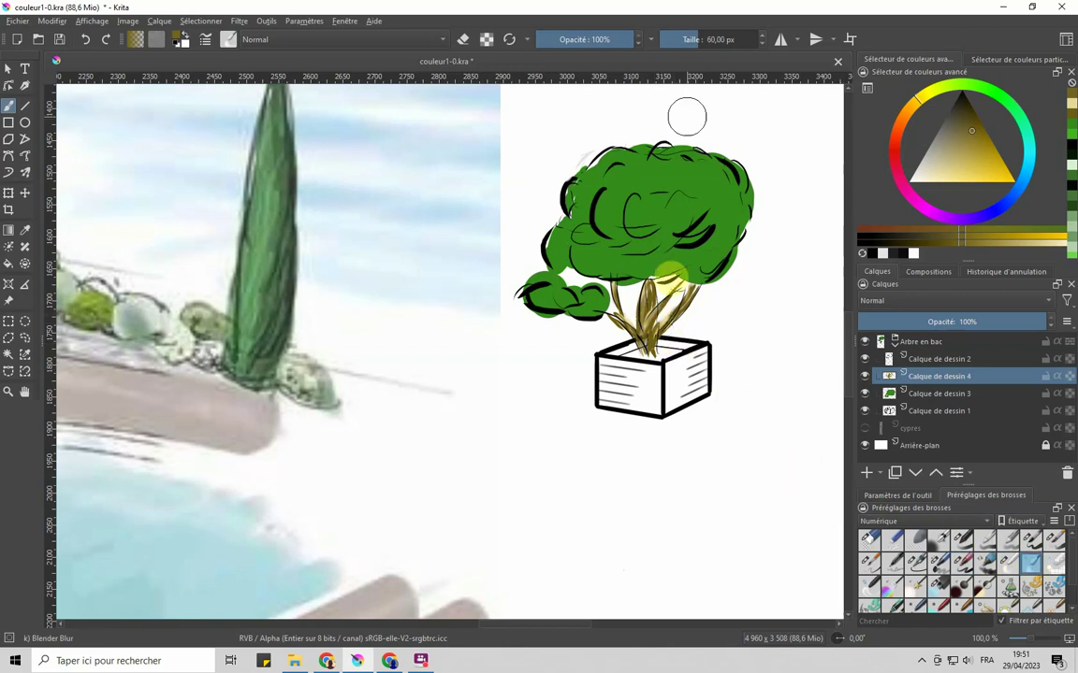
{"action": "left_click", "coordinate": [679, 39]}
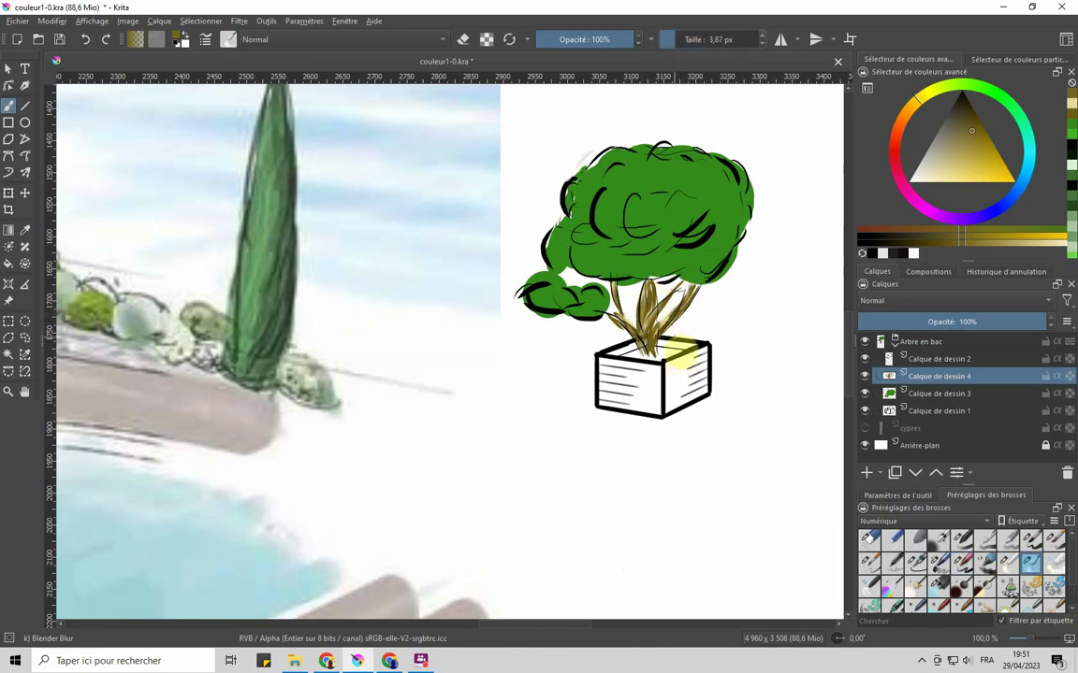
{"action": "left_click", "coordinate": [674, 40]}
{"action": "left_click_drag", "start_coordinate": [673, 40], "coordinate": [698, 40]}
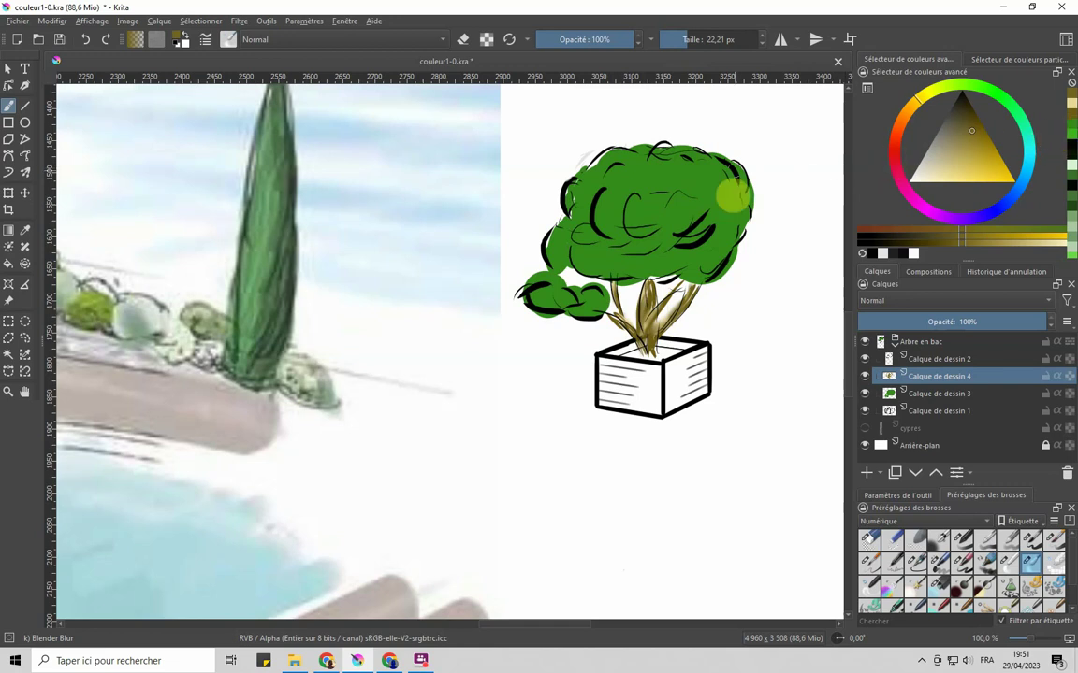
Step: Sample the green of the crown and choose a pale tint of it as the painting colour
{"action": "left_click", "coordinate": [24, 229]}
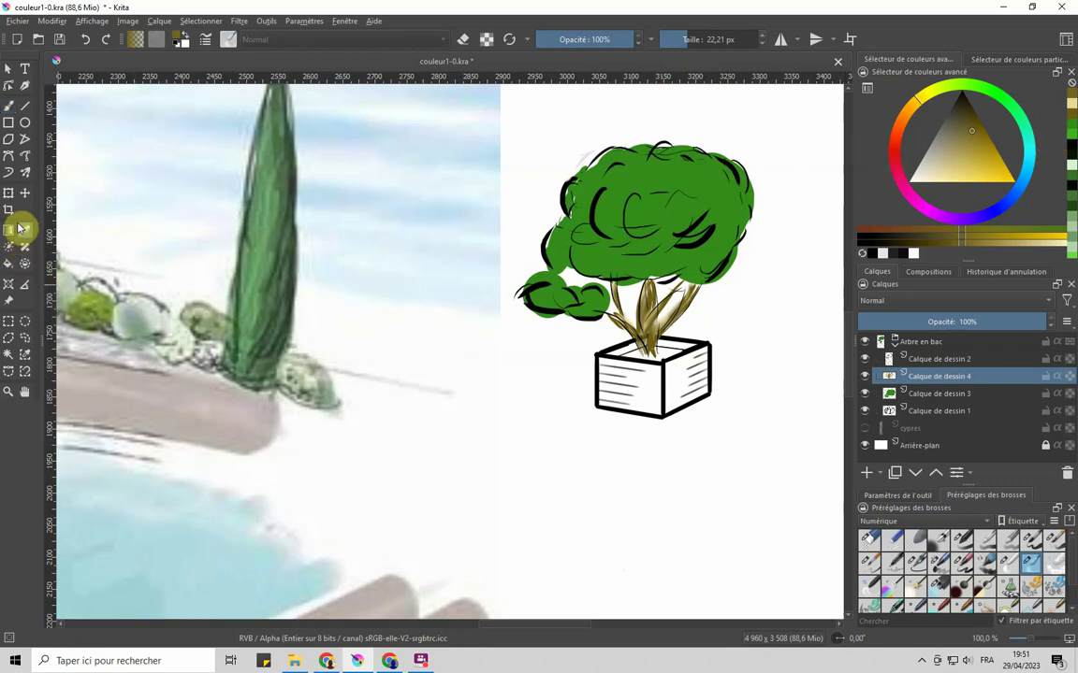
{"action": "left_click", "coordinate": [645, 205]}
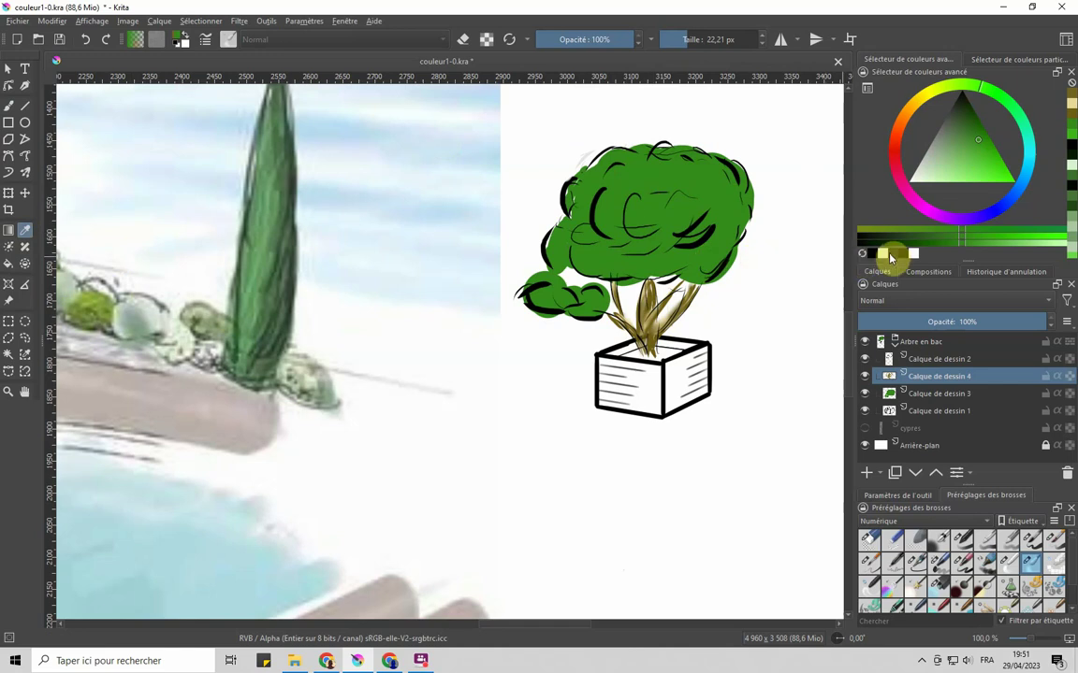
{"action": "left_click", "coordinate": [1055, 241]}
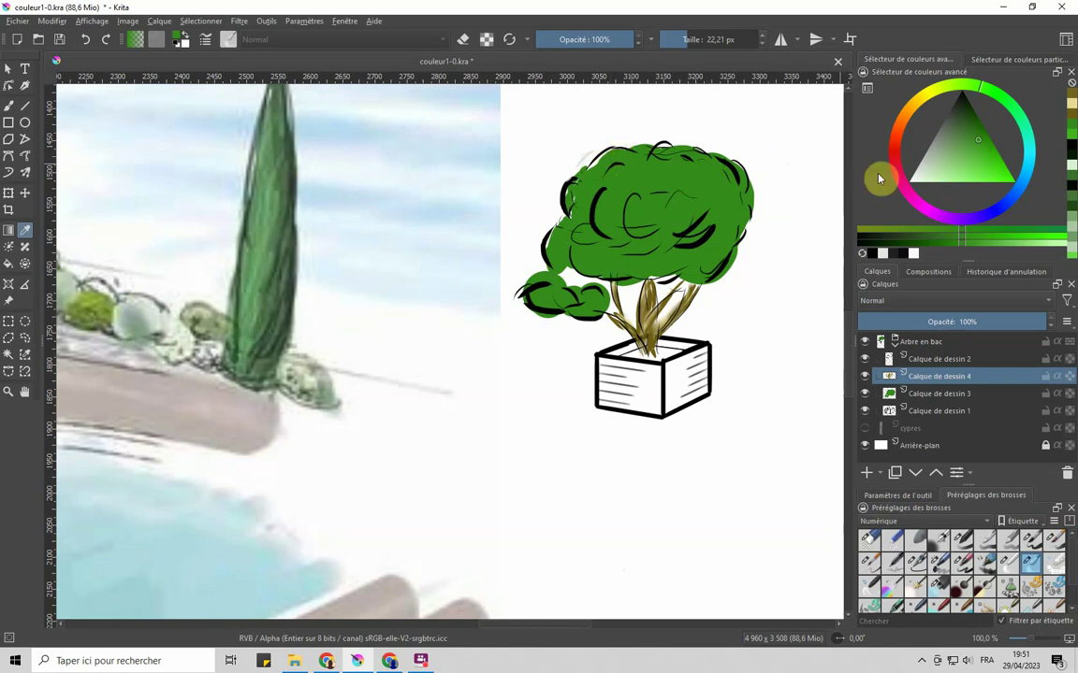
{"action": "left_click", "coordinate": [1052, 243]}
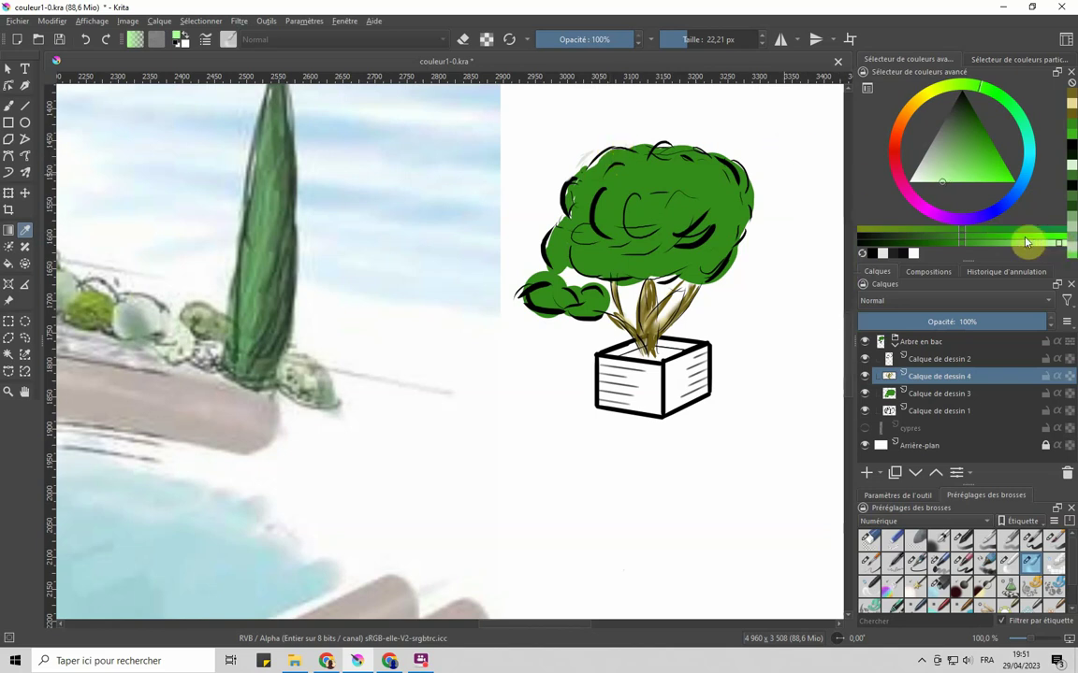
Step: Brush over the upper-left part of the crown on Calque de dessin 3 with Blender Blur at 60,32 px
{"action": "left_click", "coordinate": [10, 106]}
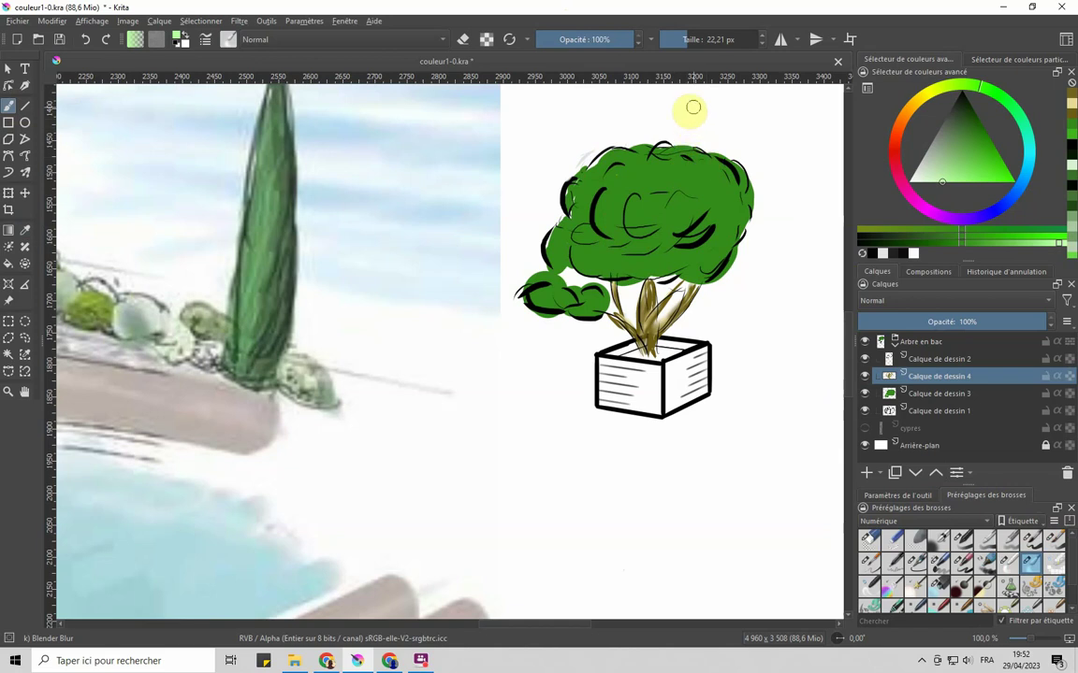
{"action": "left_click", "coordinate": [691, 39]}
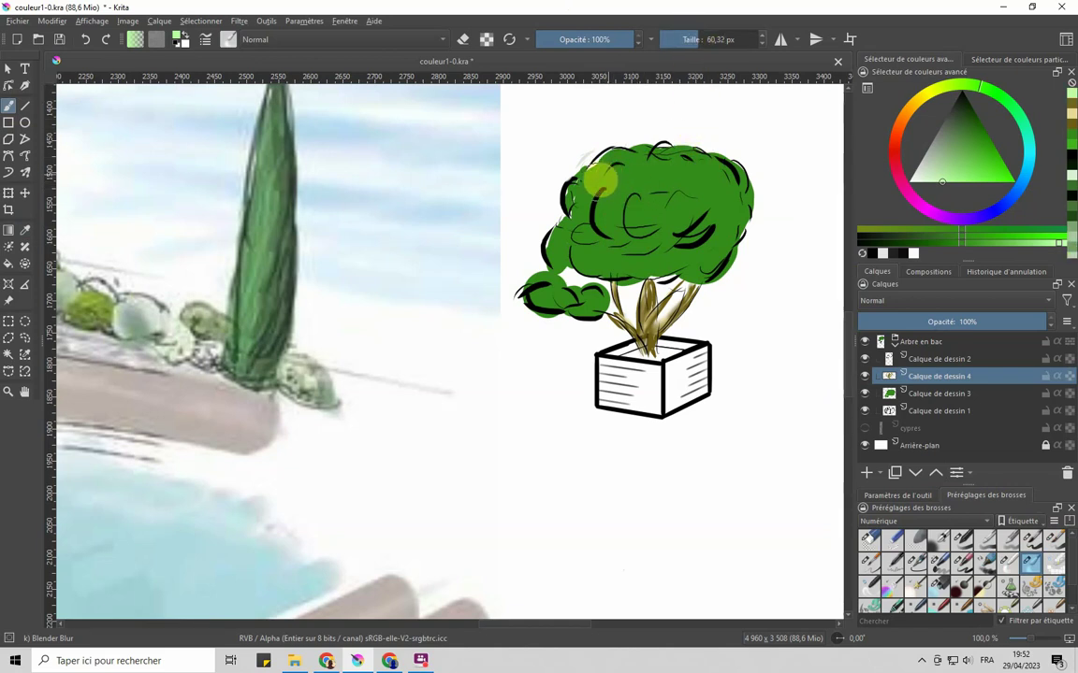
{"action": "left_click", "coordinate": [935, 393]}
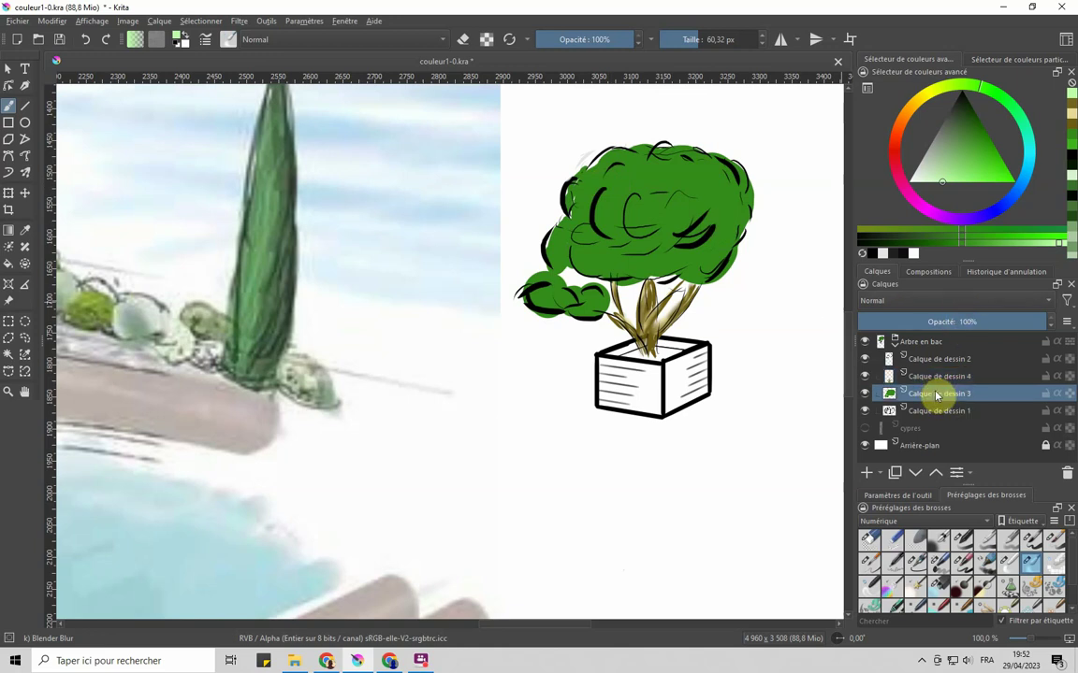
{"action": "mouse_move", "coordinate": [606, 175]}
{"action": "left_mouse_down"}
{"action": "mouse_move", "coordinate": [585, 197]}
{"action": "mouse_move", "coordinate": [622, 163]}
{"action": "mouse_move", "coordinate": [576, 214]}
{"action": "mouse_move", "coordinate": [621, 171]}
{"action": "mouse_move", "coordinate": [601, 194]}
{"action": "left_mouse_up"}
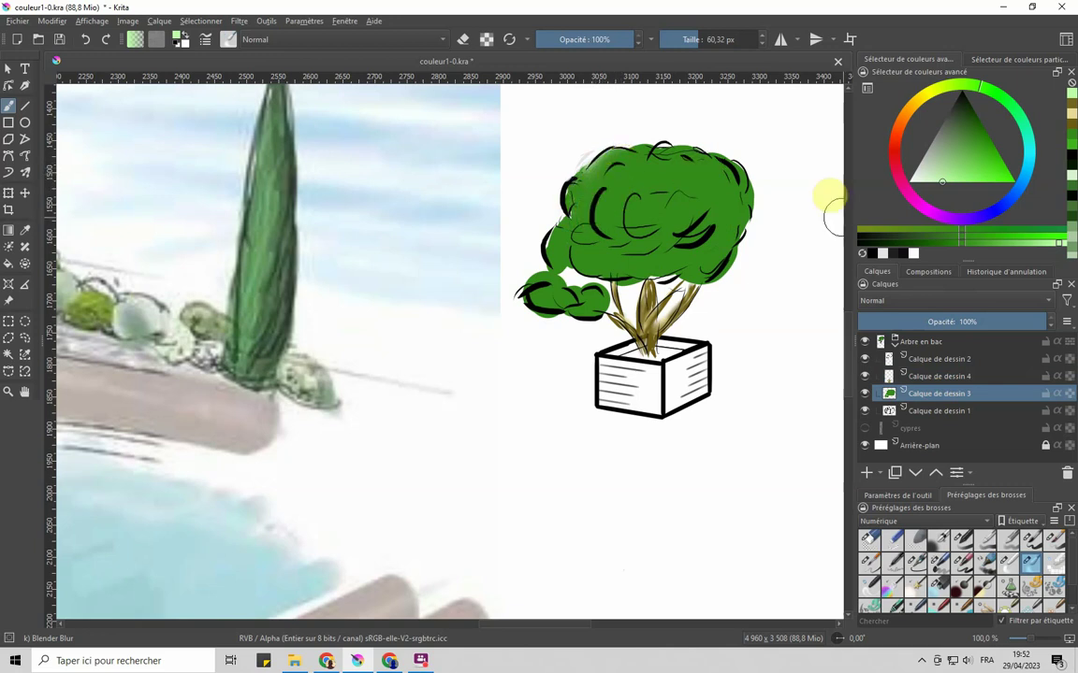
Step: Paint pale green highlight strokes across the crown with Basic-5 Size at 17,88 px, undoing the last unwanted stroke
{"action": "left_click", "coordinate": [1062, 247]}
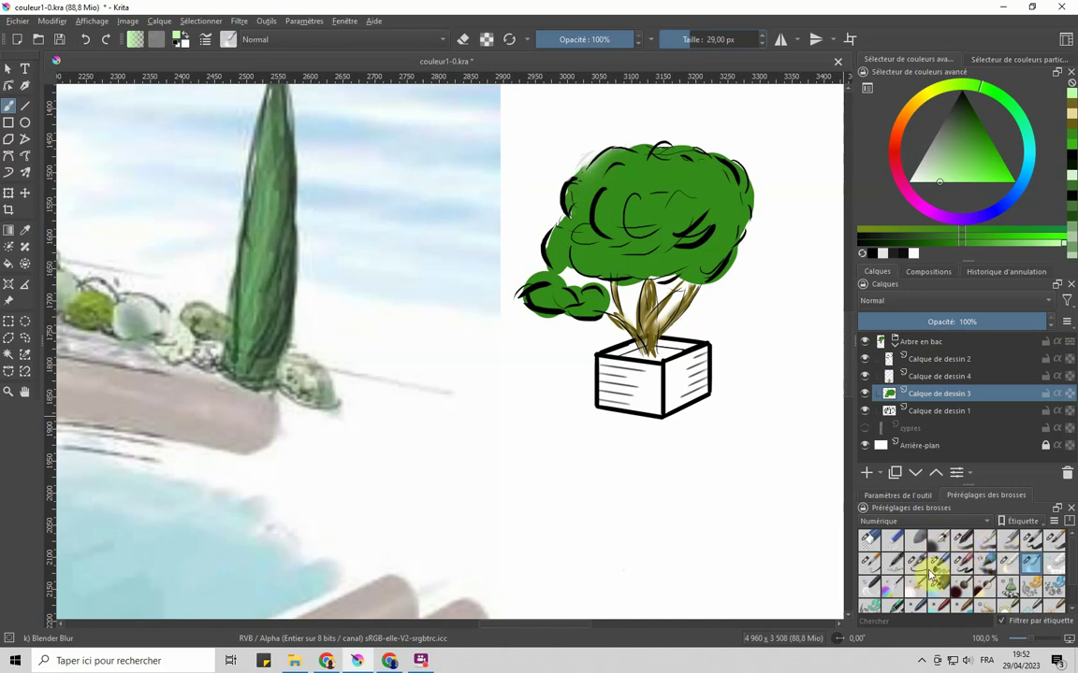
{"action": "left_click", "coordinate": [1030, 541]}
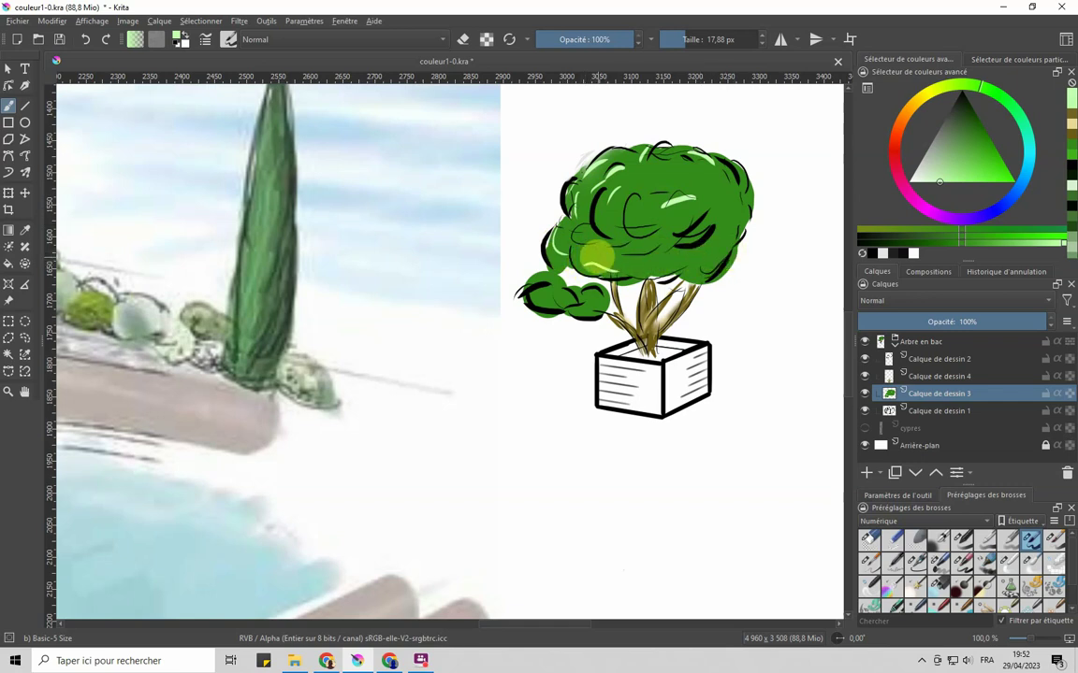
{"action": "key", "text": "ctrl+z"}
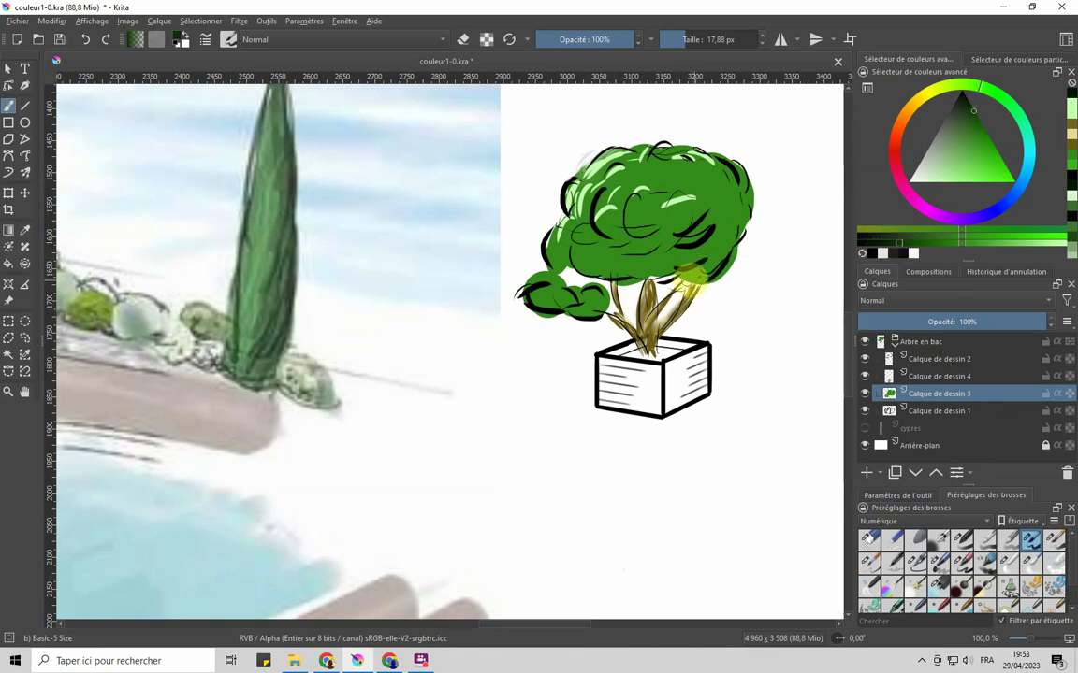
Step: Add pale green highlights to the left edge and small side clump, and dark green shadow strokes along the lower and right foliage
{"action": "left_click", "coordinate": [606, 271], "text": "ctrl"}
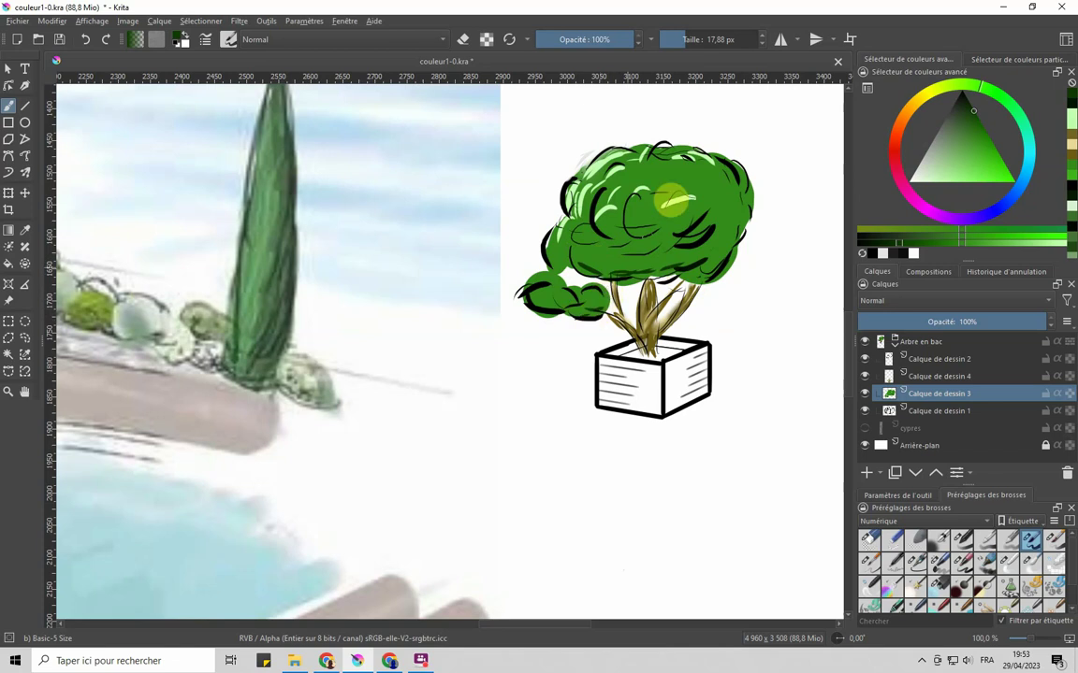
{"action": "left_click_drag", "start_coordinate": [1063, 248], "coordinate": [1065, 248]}
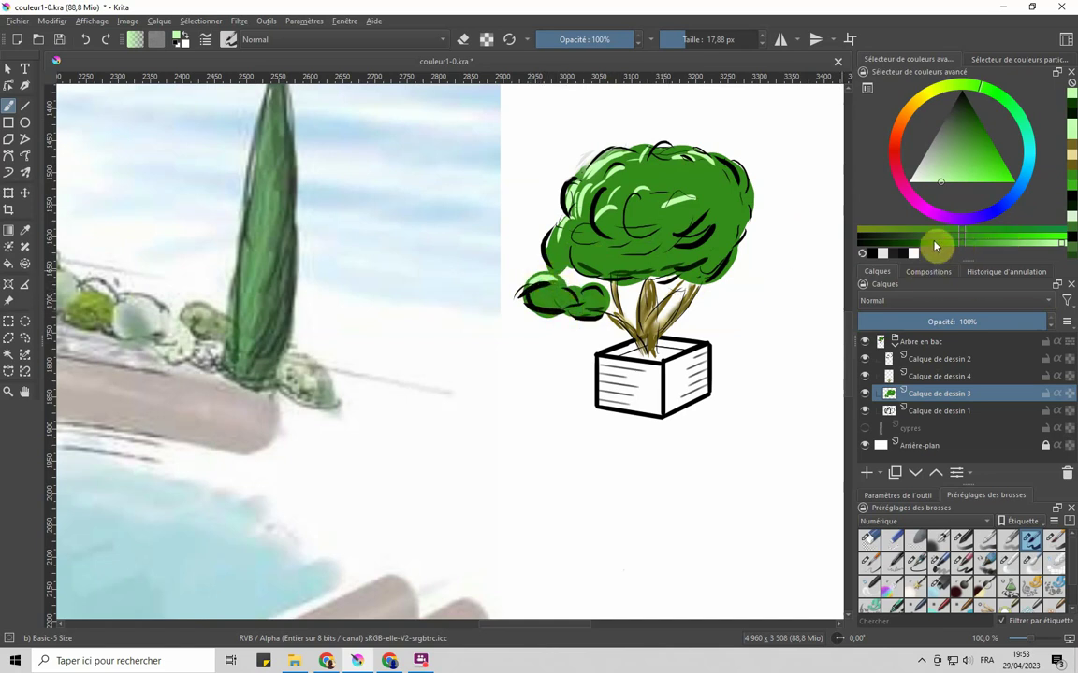
{"action": "left_click", "coordinate": [877, 251]}
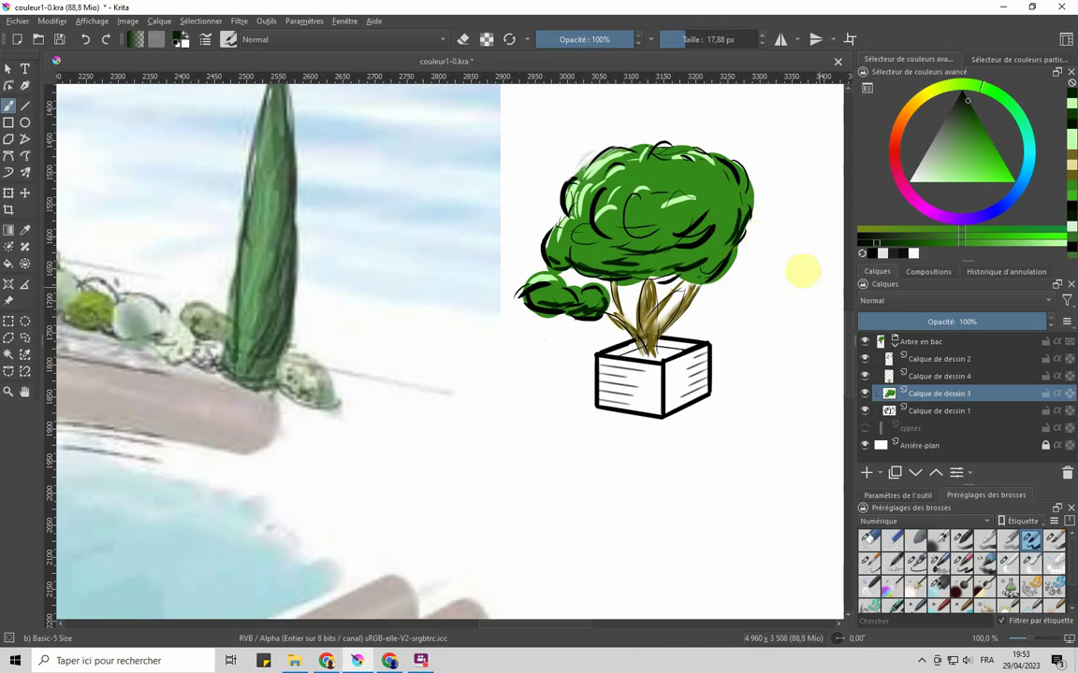
Step: Blend the highlight and shadow strokes into the foliage with Blender Blur at 29,00 px
{"action": "left_click", "coordinate": [1030, 562]}
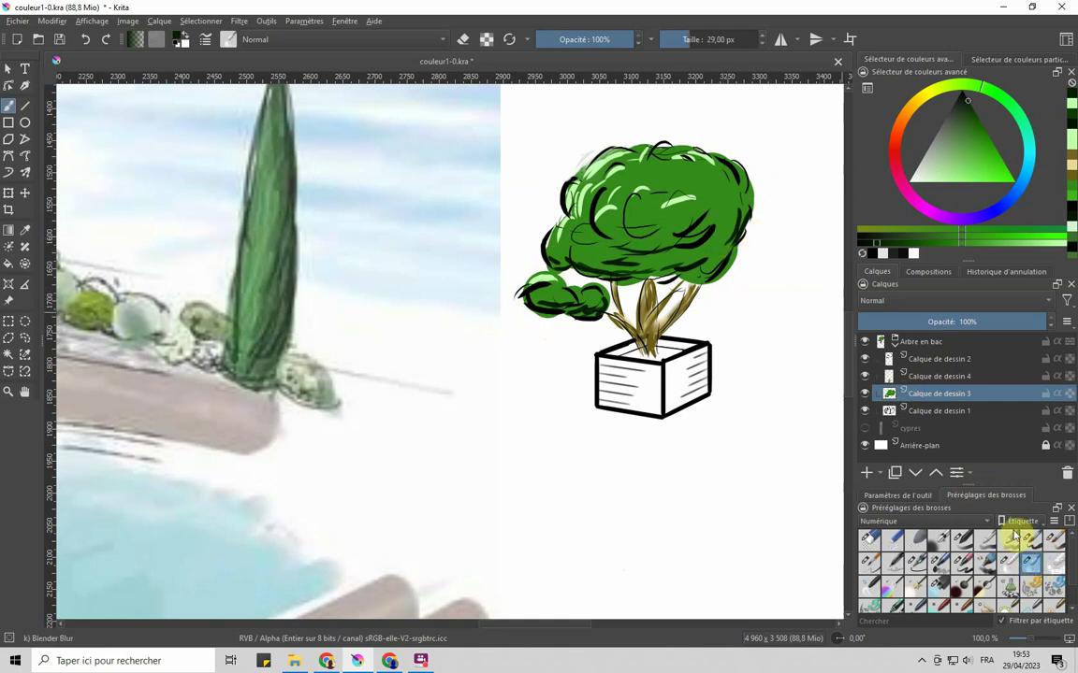
{"action": "mouse_move", "coordinate": [703, 199]}
{"action": "left_mouse_down"}
{"action": "mouse_move", "coordinate": [678, 182]}
{"action": "mouse_move", "coordinate": [654, 202]}
{"action": "mouse_move", "coordinate": [645, 155]}
{"action": "mouse_move", "coordinate": [602, 148]}
{"action": "mouse_move", "coordinate": [632, 155]}
{"action": "mouse_move", "coordinate": [582, 177]}
{"action": "mouse_move", "coordinate": [573, 210]}
{"action": "mouse_move", "coordinate": [576, 192]}
{"action": "mouse_move", "coordinate": [627, 170]}
{"action": "mouse_move", "coordinate": [597, 216]}
{"action": "mouse_move", "coordinate": [601, 187]}
{"action": "mouse_move", "coordinate": [588, 225]}
{"action": "mouse_move", "coordinate": [557, 192]}
{"action": "mouse_move", "coordinate": [520, 179]}
{"action": "mouse_move", "coordinate": [511, 220]}
{"action": "mouse_move", "coordinate": [552, 236]}
{"action": "mouse_move", "coordinate": [528, 174]}
{"action": "mouse_move", "coordinate": [503, 228]}
{"action": "left_mouse_up"}
{"action": "mouse_move", "coordinate": [555, 255]}
{"action": "left_mouse_down"}
{"action": "mouse_move", "coordinate": [536, 288]}
{"action": "mouse_move", "coordinate": [558, 292]}
{"action": "mouse_move", "coordinate": [538, 285]}
{"action": "mouse_move", "coordinate": [533, 295]}
{"action": "mouse_move", "coordinate": [650, 316]}
{"action": "mouse_move", "coordinate": [693, 190]}
{"action": "mouse_move", "coordinate": [616, 165]}
{"action": "mouse_move", "coordinate": [588, 185]}
{"action": "mouse_move", "coordinate": [600, 166]}
{"action": "mouse_move", "coordinate": [617, 165]}
{"action": "mouse_move", "coordinate": [596, 169]}
{"action": "mouse_move", "coordinate": [600, 222]}
{"action": "mouse_move", "coordinate": [626, 262]}
{"action": "mouse_move", "coordinate": [599, 259]}
{"action": "mouse_move", "coordinate": [655, 261]}
{"action": "mouse_move", "coordinate": [569, 254]}
{"action": "mouse_move", "coordinate": [618, 265]}
{"action": "mouse_move", "coordinate": [586, 270]}
{"action": "mouse_move", "coordinate": [643, 266]}
{"action": "mouse_move", "coordinate": [553, 251]}
{"action": "mouse_move", "coordinate": [584, 258]}
{"action": "mouse_move", "coordinate": [551, 257]}
{"action": "mouse_move", "coordinate": [555, 283]}
{"action": "mouse_move", "coordinate": [540, 299]}
{"action": "mouse_move", "coordinate": [594, 309]}
{"action": "mouse_move", "coordinate": [593, 298]}
{"action": "mouse_move", "coordinate": [589, 313]}
{"action": "mouse_move", "coordinate": [552, 320]}
{"action": "mouse_move", "coordinate": [551, 302]}
{"action": "mouse_move", "coordinate": [530, 296]}
{"action": "mouse_move", "coordinate": [559, 308]}
{"action": "mouse_move", "coordinate": [589, 300]}
{"action": "mouse_move", "coordinate": [587, 308]}
{"action": "mouse_move", "coordinate": [678, 245]}
{"action": "mouse_move", "coordinate": [635, 256]}
{"action": "mouse_move", "coordinate": [638, 270]}
{"action": "mouse_move", "coordinate": [702, 243]}
{"action": "mouse_move", "coordinate": [723, 221]}
{"action": "mouse_move", "coordinate": [627, 225]}
{"action": "left_mouse_up"}
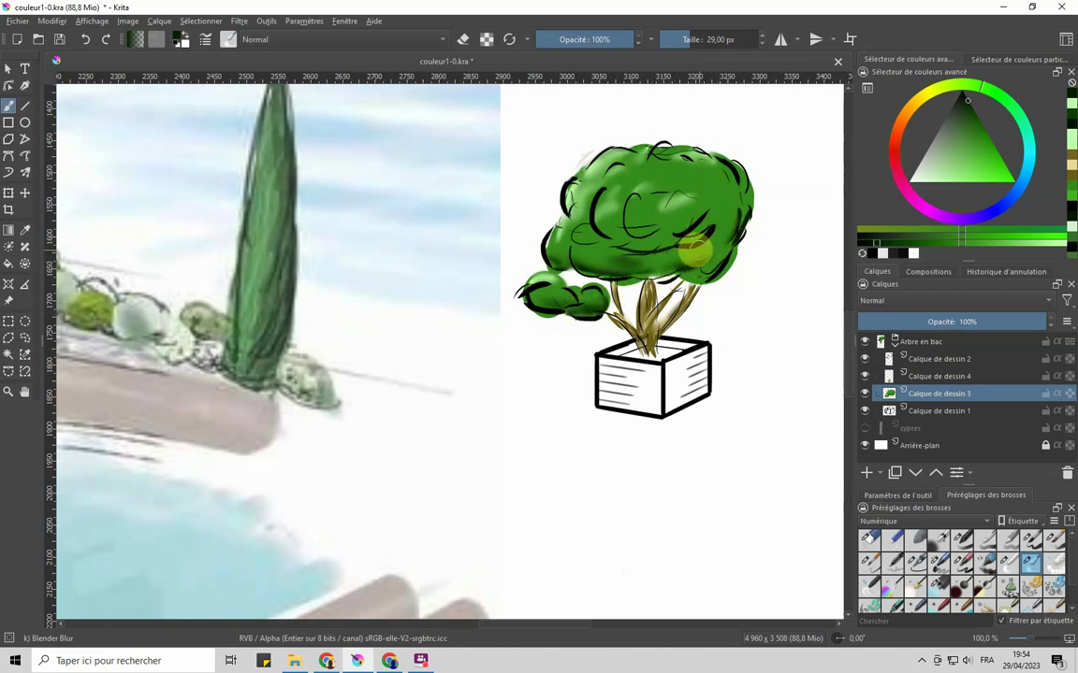
Step: Paint darker green shadow strokes on the lower and right parts of the crown with Basic-5 Size at 20,70 px
{"action": "left_click", "coordinate": [871, 244]}
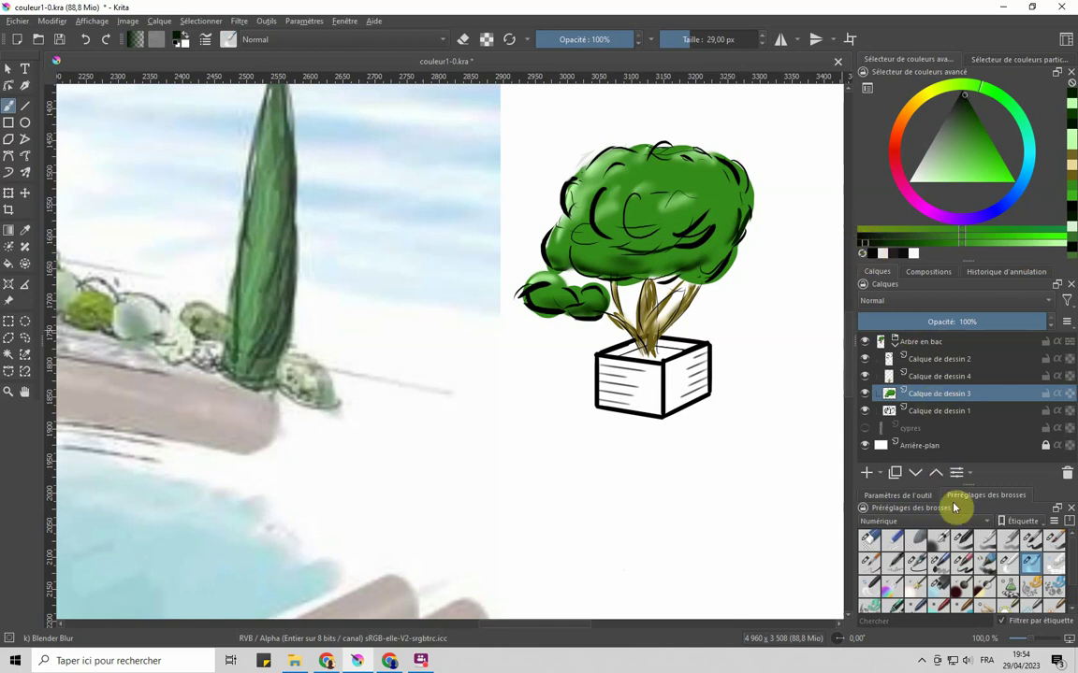
{"action": "left_click", "coordinate": [1030, 540]}
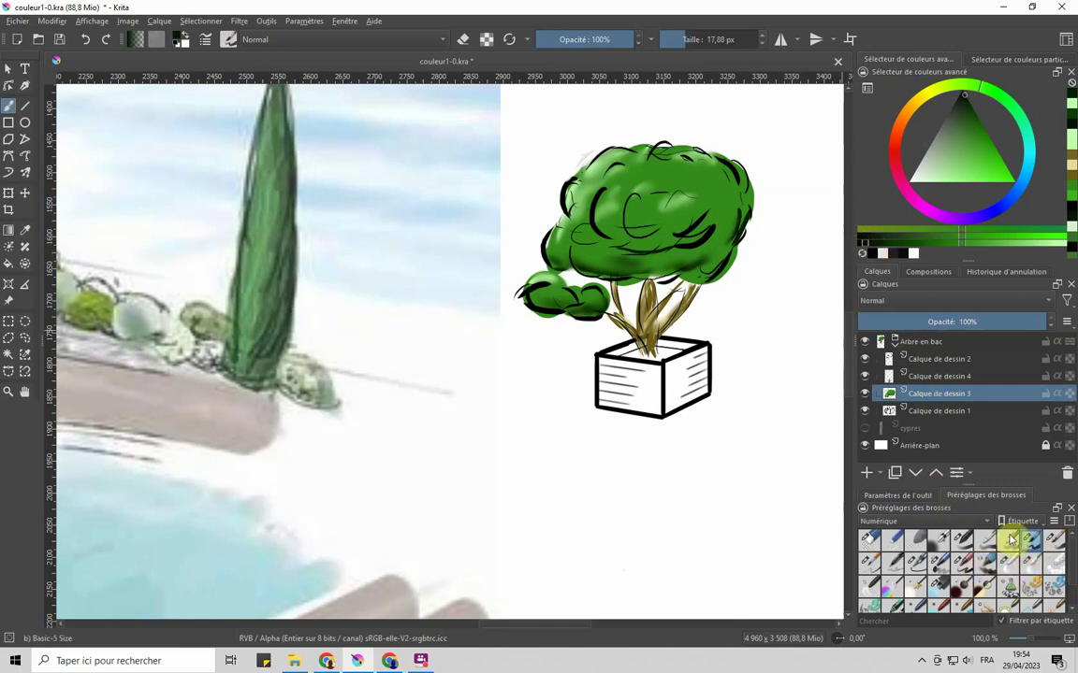
{"action": "left_click", "coordinate": [703, 39]}
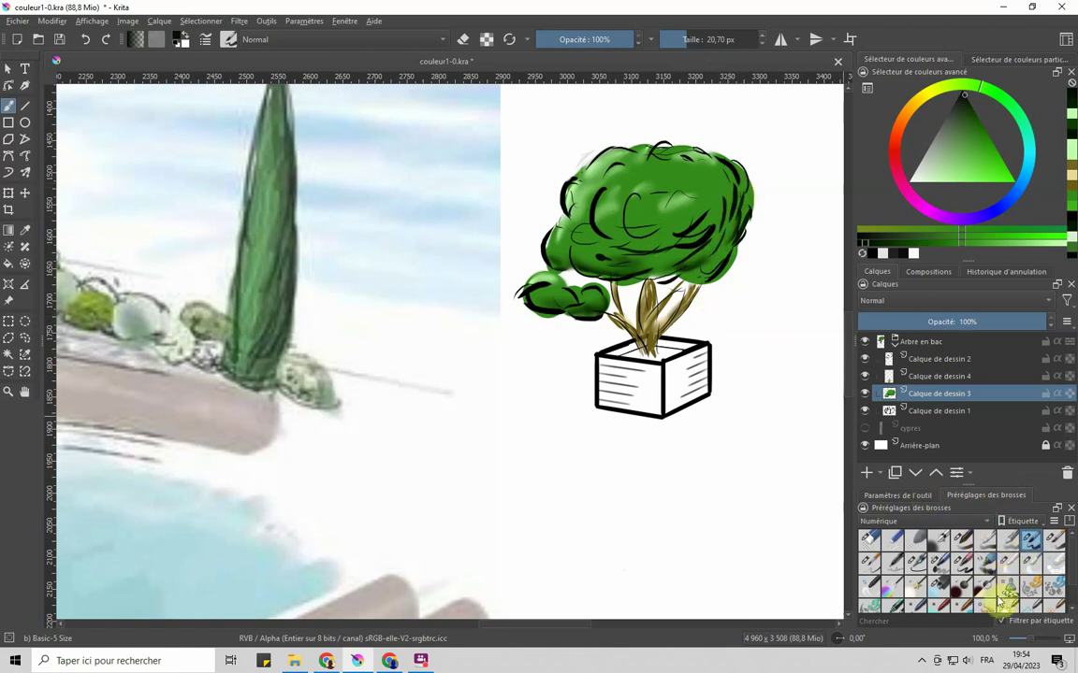
Step: Blend the new shadow strokes with Blender Blur at 29,00 px and choose a dark green as the painting colour
{"action": "left_click", "coordinate": [1029, 564]}
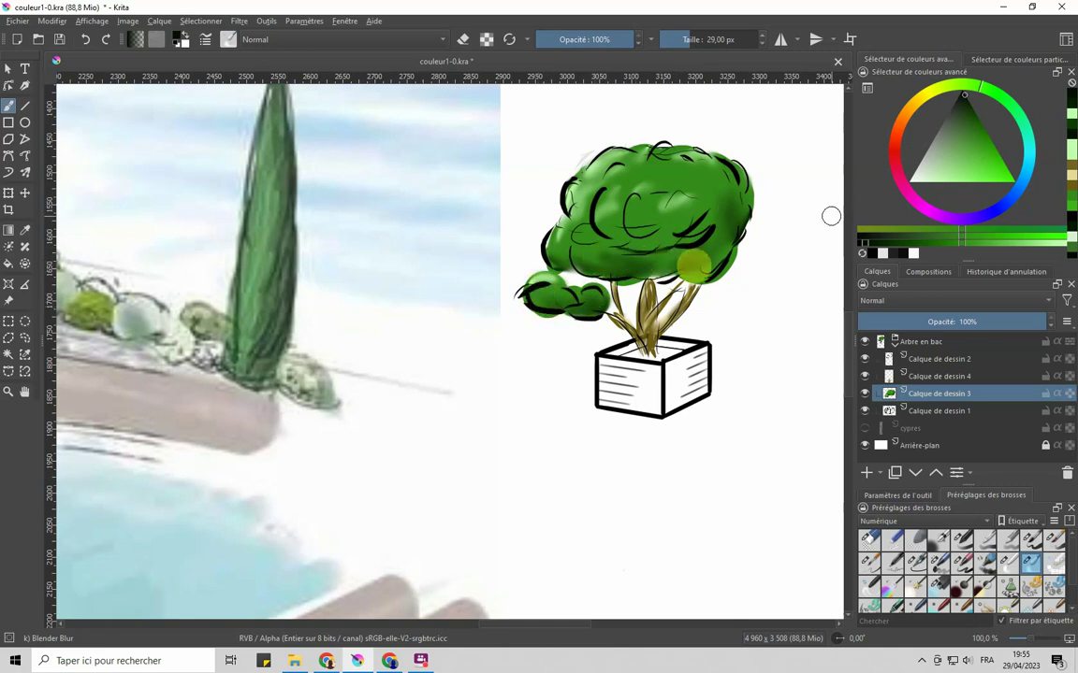
{"action": "left_click", "coordinate": [878, 253]}
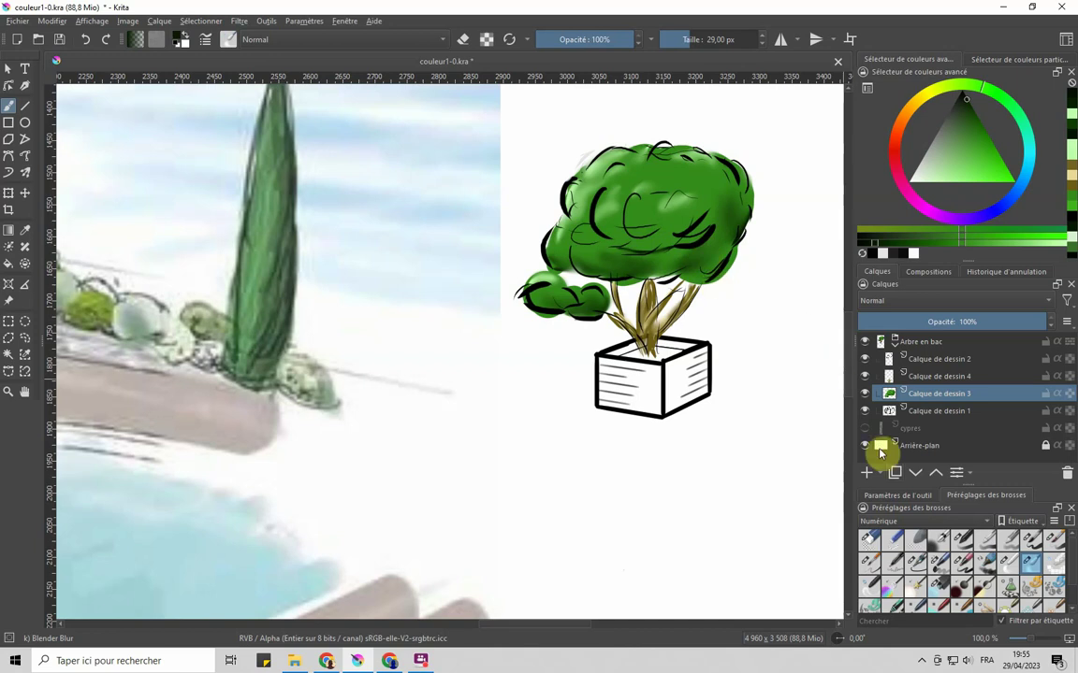
Step: Examine the shaded potted tree at scene scale against the existing trees around the pool
{"action": "left_click", "coordinate": [1030, 540]}
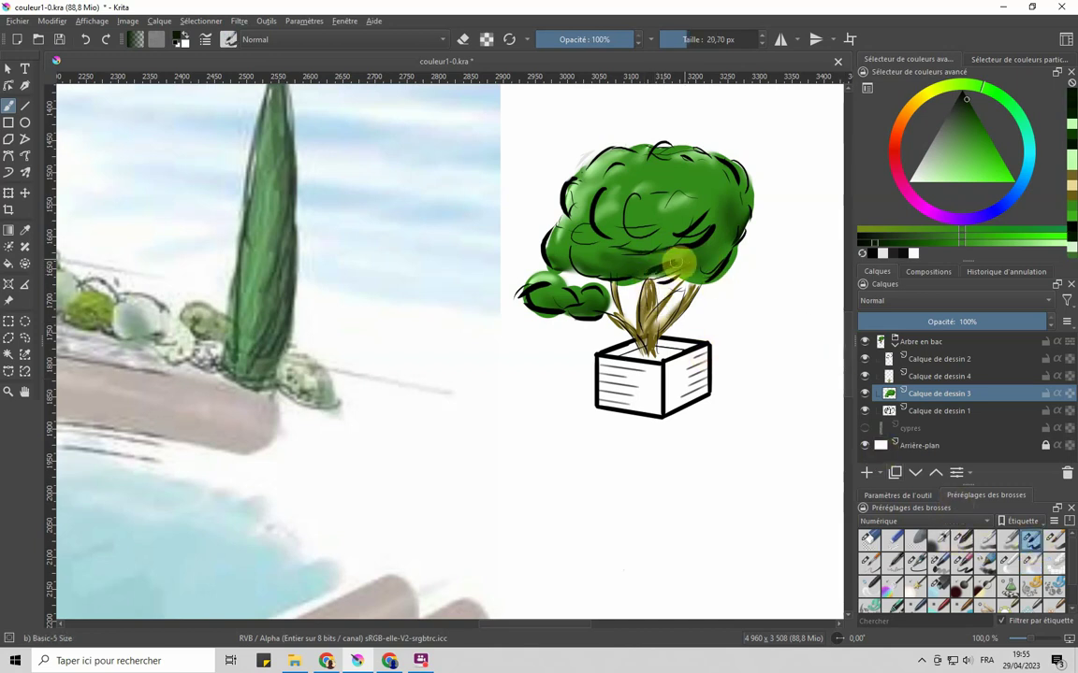
{"action": "left_click", "coordinate": [1032, 568]}
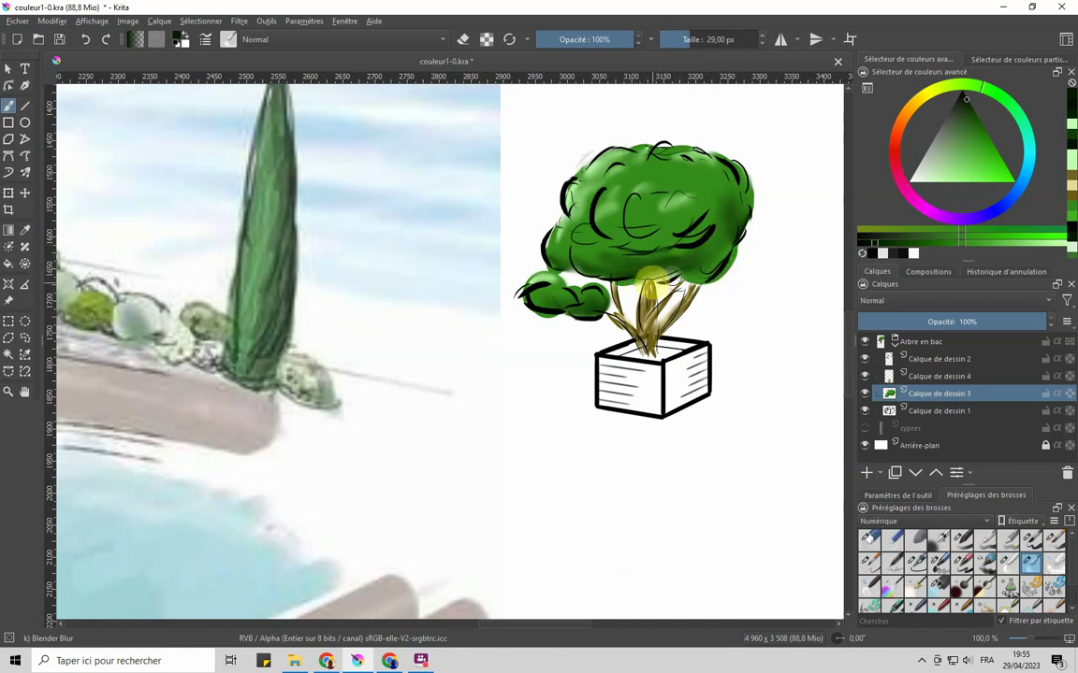
{"action": "scroll", "coordinate": [678, 240], "scroll_direction": "down", "scroll_amount": 5}
{"action": "scroll", "coordinate": [655, 309], "scroll_direction": "down", "scroll_amount": 2}
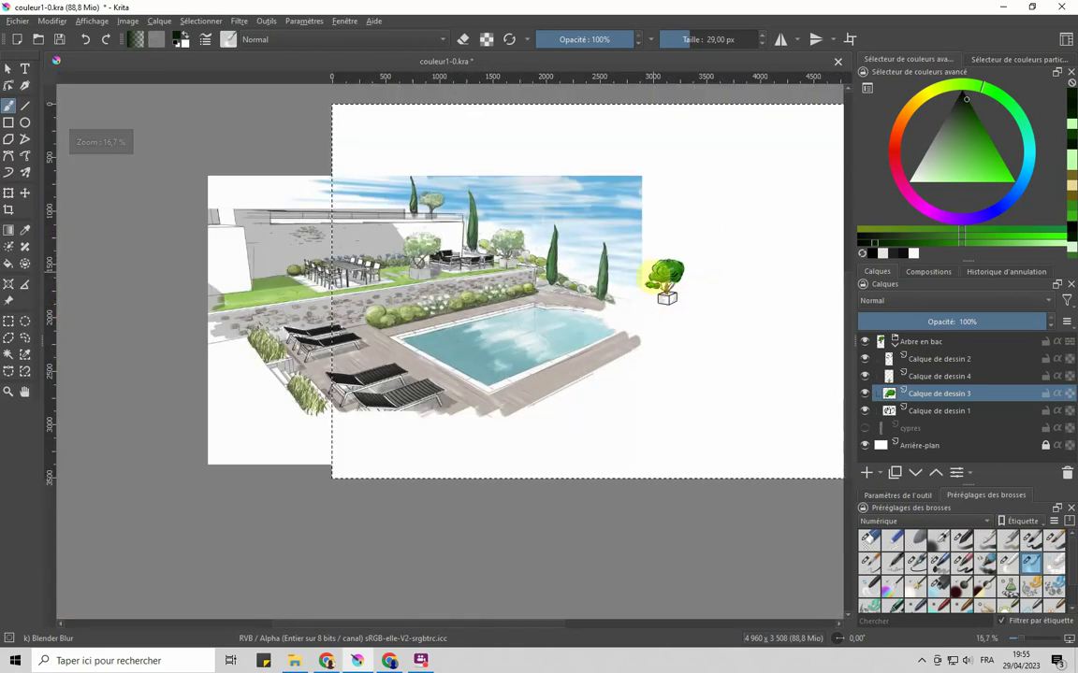
{"action": "scroll", "coordinate": [659, 280], "scroll_direction": "up", "scroll_amount": 1}
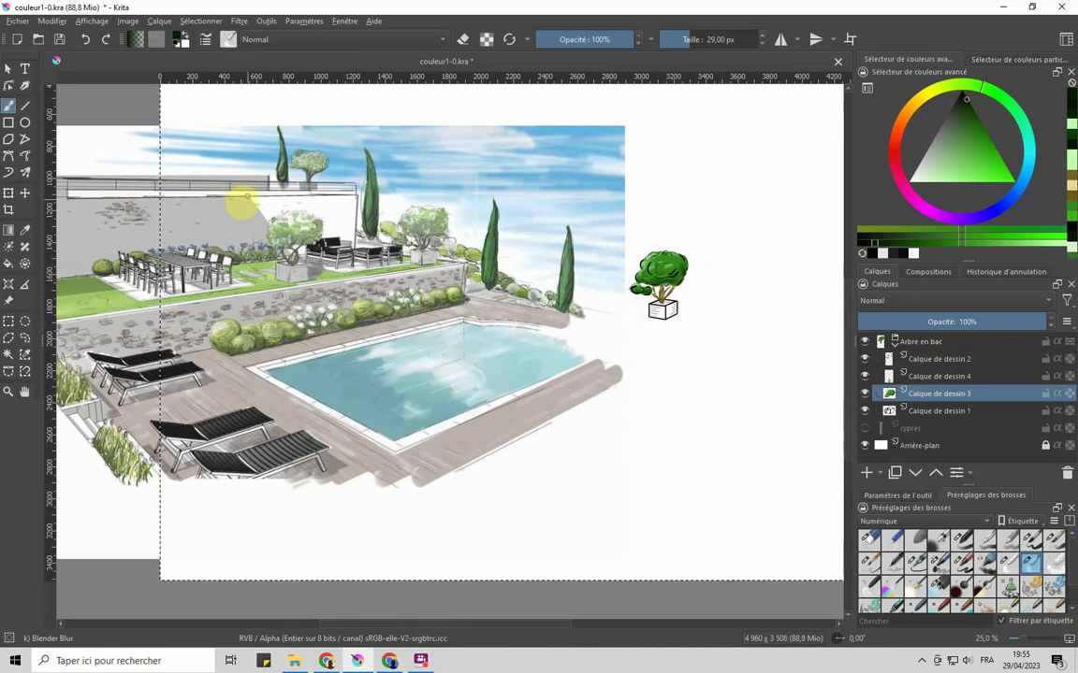
{"action": "scroll", "coordinate": [239, 210], "scroll_direction": "up", "scroll_amount": 1}
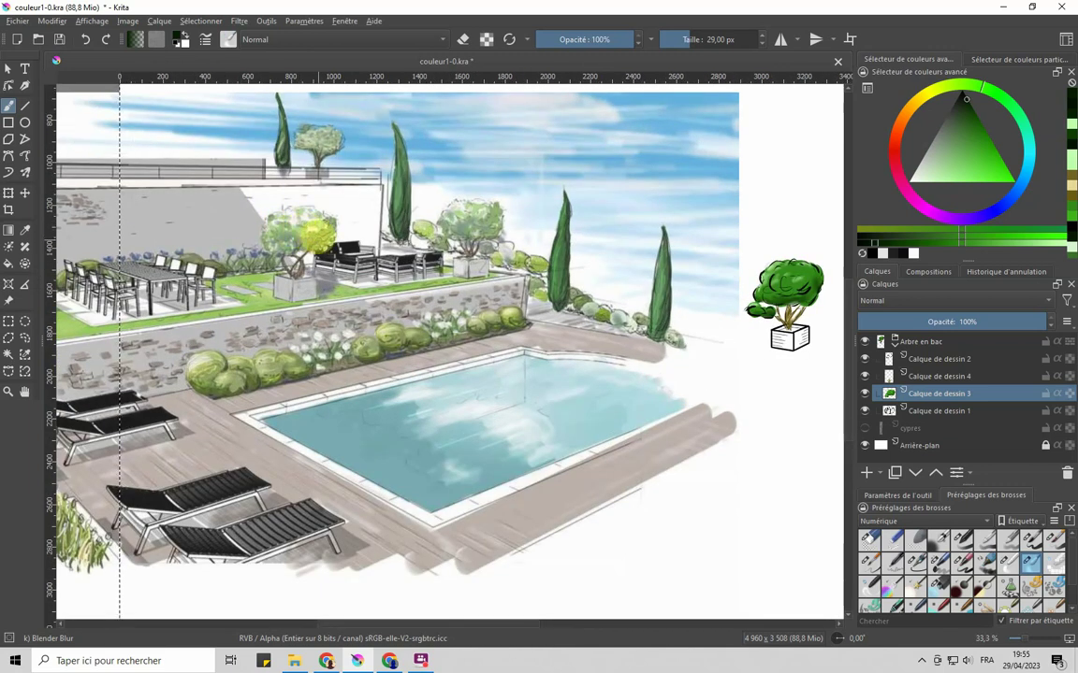
{"action": "scroll", "coordinate": [447, 224], "scroll_direction": "down", "scroll_amount": 1}
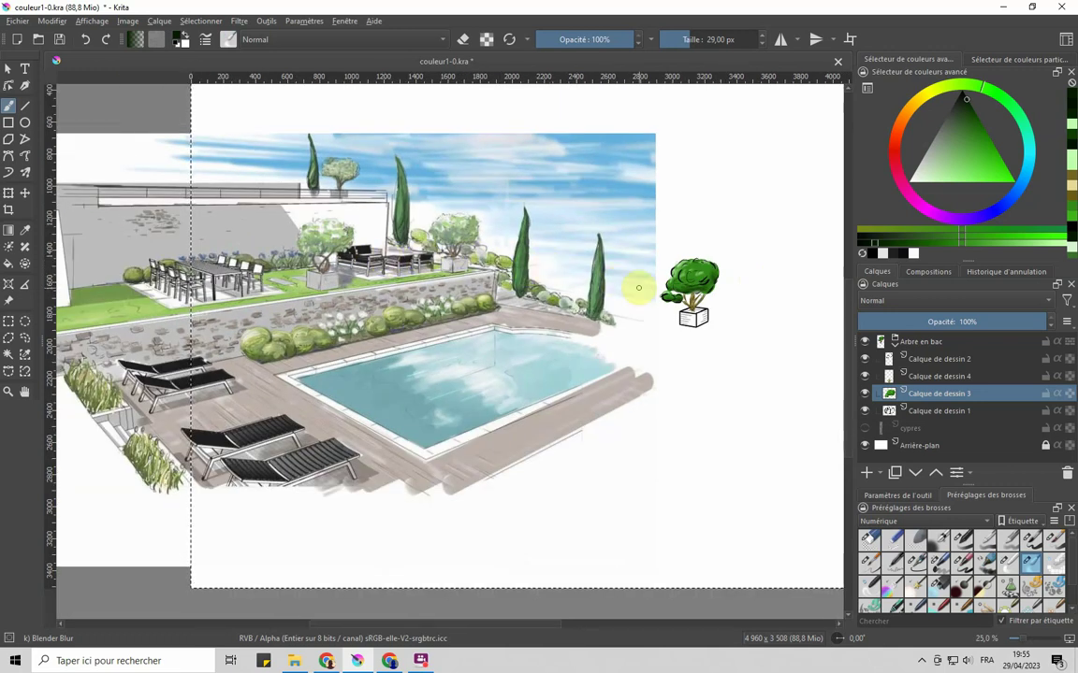
Step: Choose the Eraser Circle preset, select Calque de dessin 2, and hide and show that outline layer again
{"action": "left_click", "coordinate": [864, 538]}
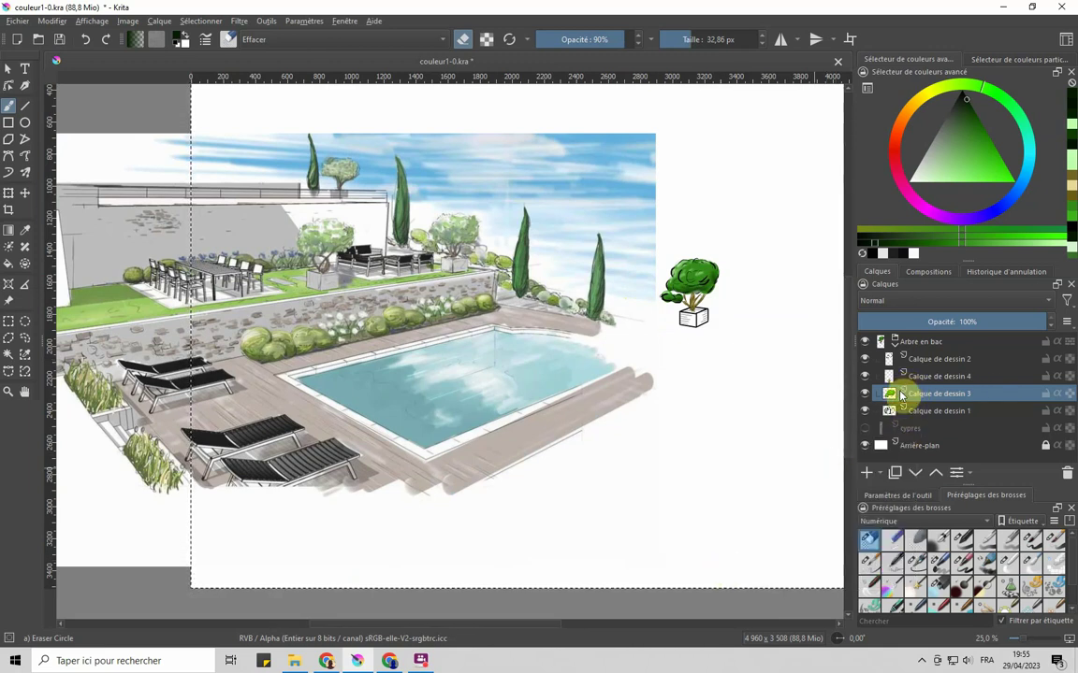
{"action": "mouse_move", "coordinate": [906, 346]}
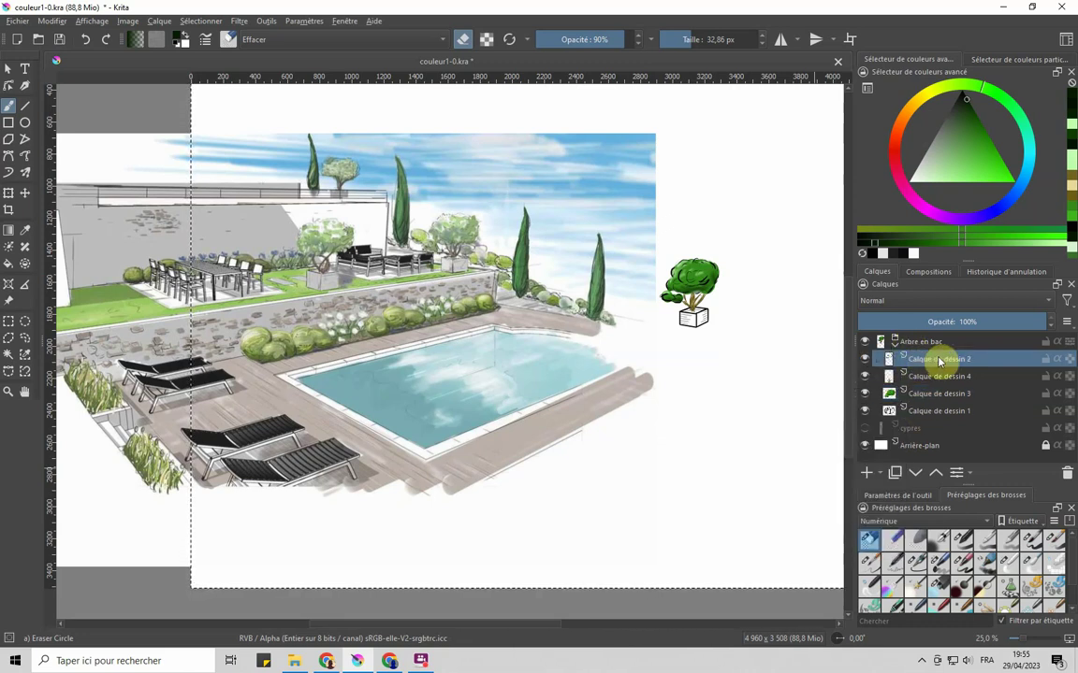
{"action": "left_click", "coordinate": [870, 361]}
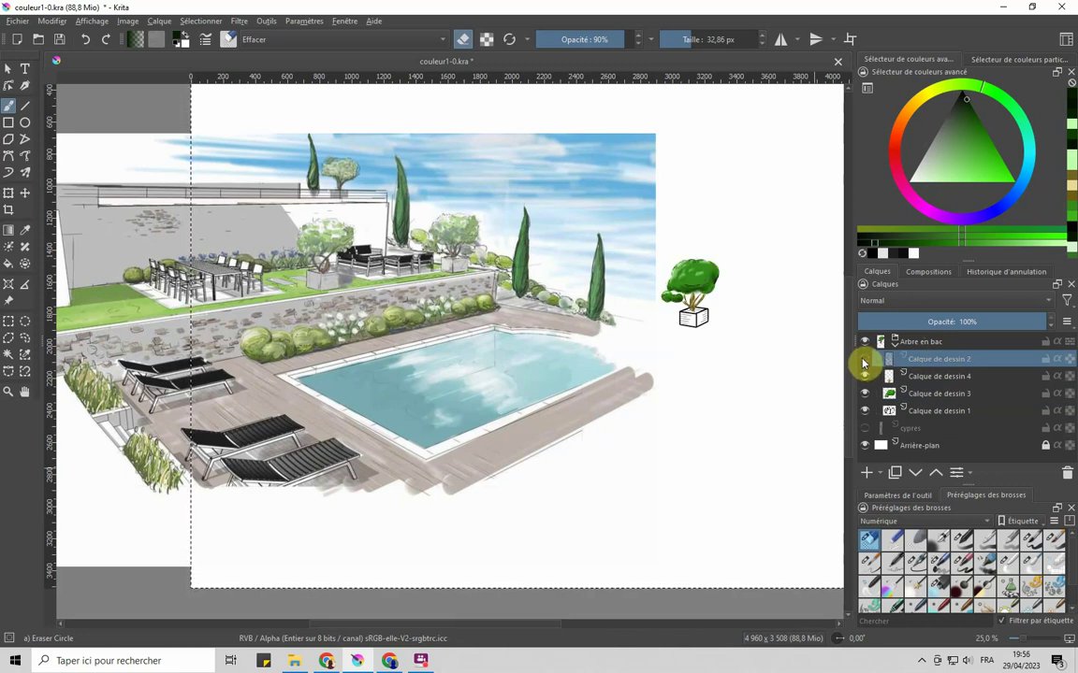
{"action": "left_click", "coordinate": [864, 361]}
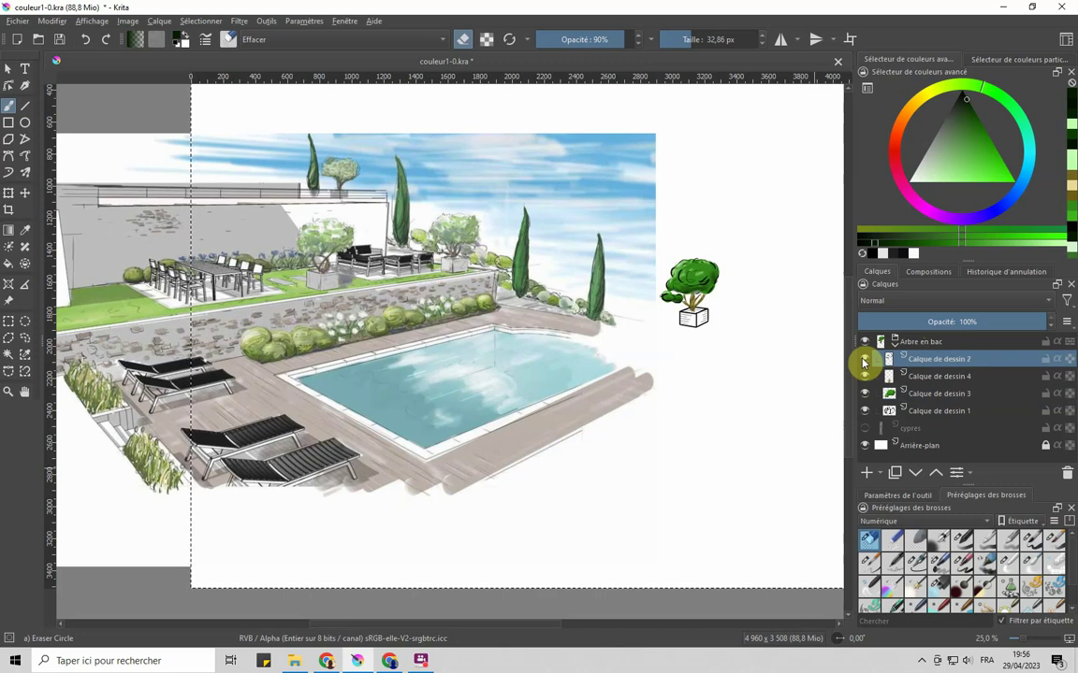
Step: Try a lower opacity on Calque de dessin 2 and restore it to 100%
{"action": "mouse_move", "coordinate": [923, 363]}
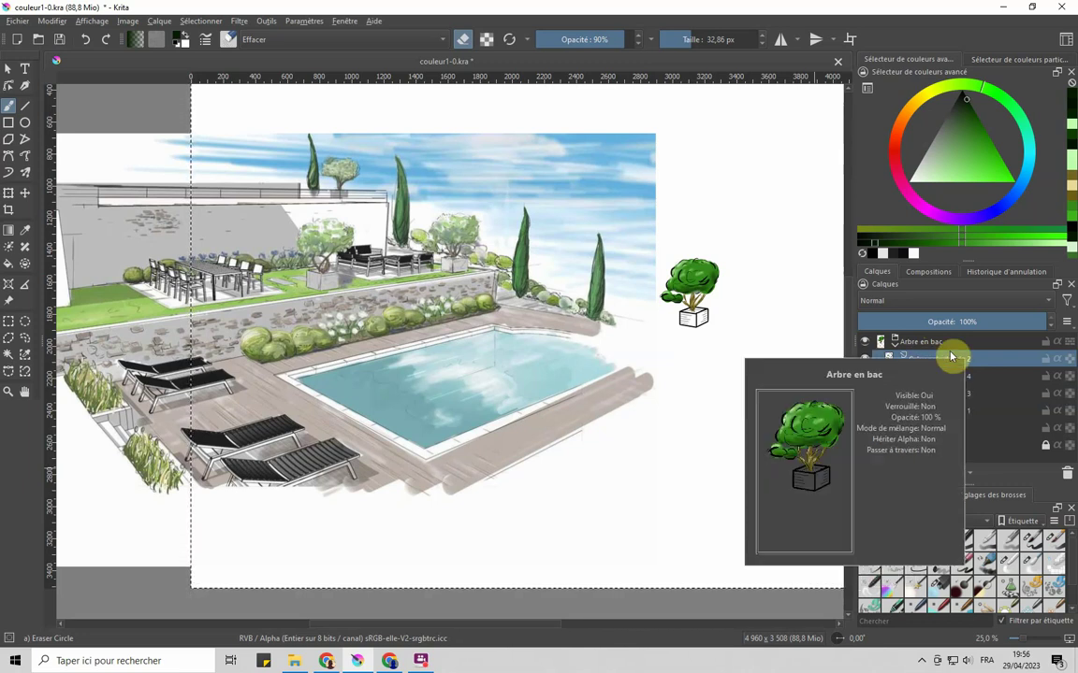
{"action": "left_click_drag", "start_coordinate": [1017, 320], "coordinate": [925, 316]}
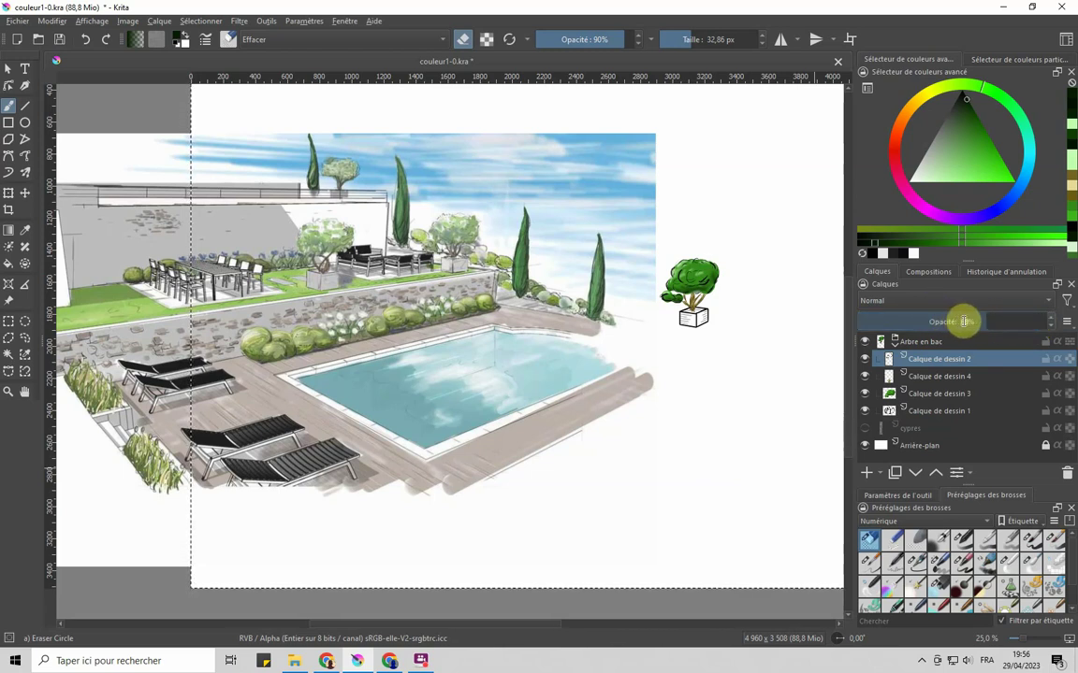
{"action": "left_click", "coordinate": [1048, 319]}
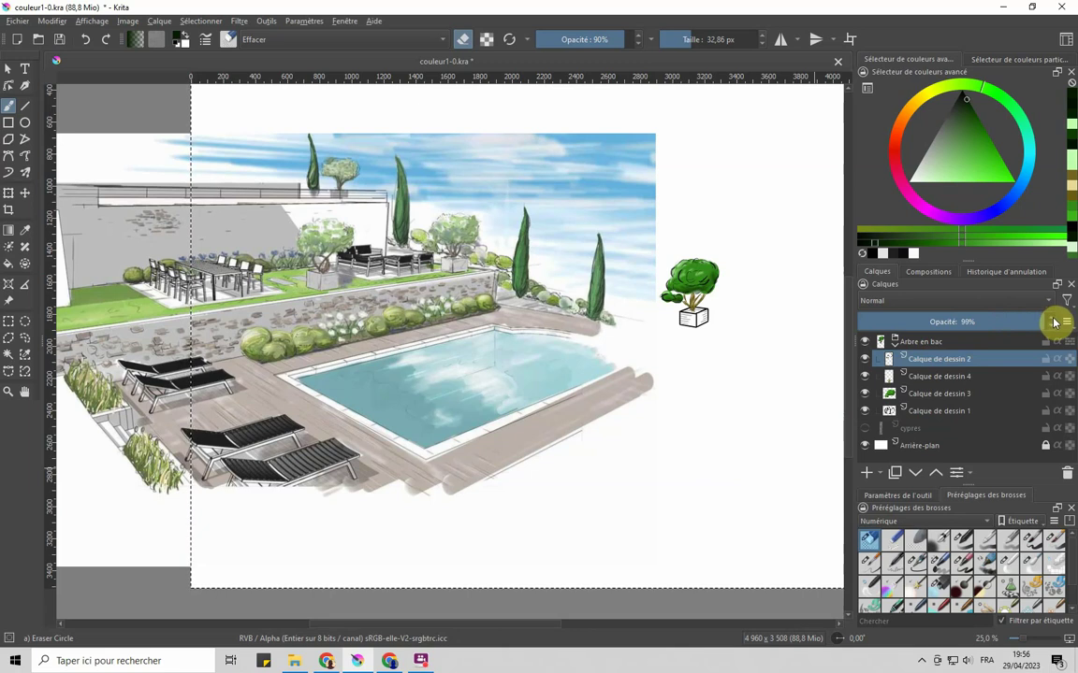
Step: Try the Densité couleur - and Éclaircir blending modes on Calque de dessin 2, and restore Normal
{"action": "left_click", "coordinate": [909, 301]}
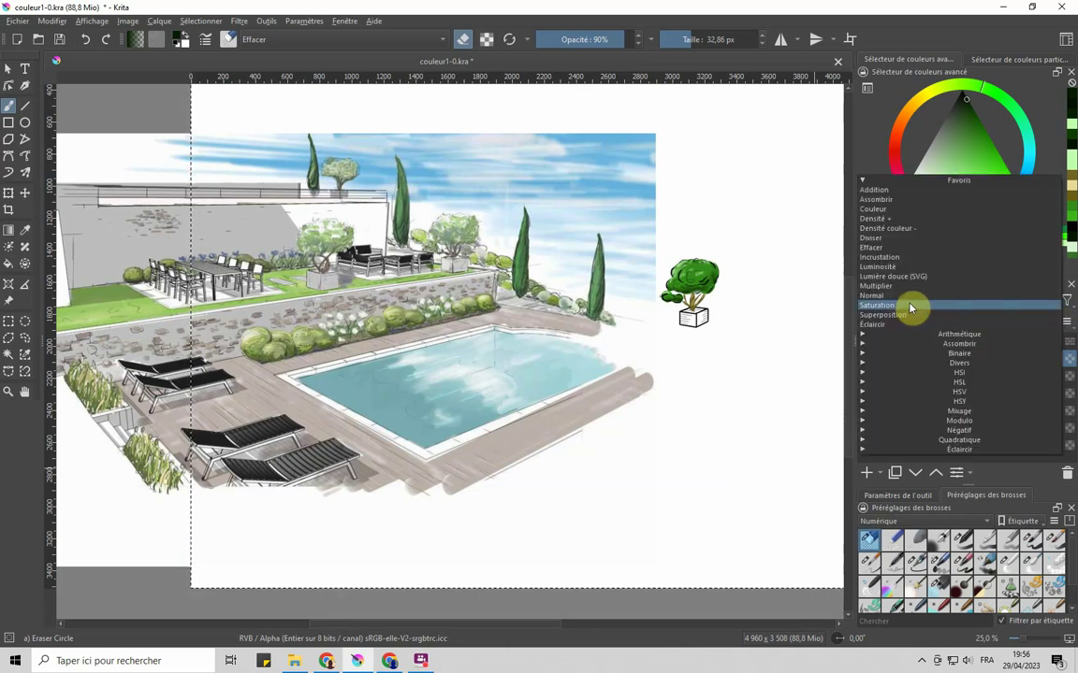
{"action": "left_click", "coordinate": [903, 229]}
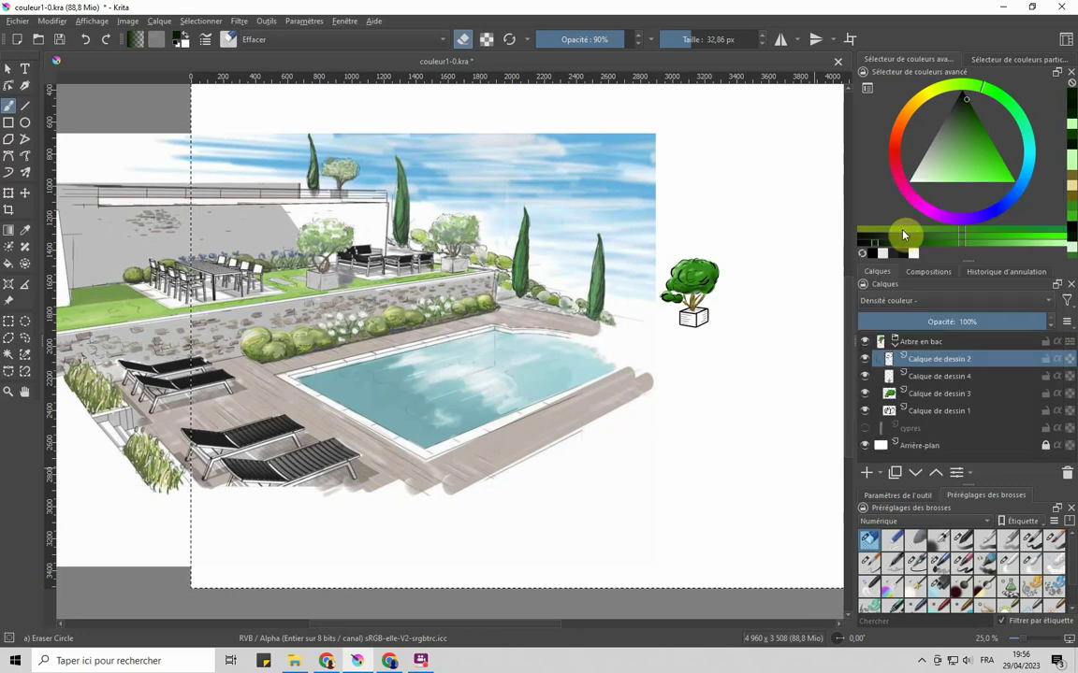
{"action": "left_click", "coordinate": [913, 305]}
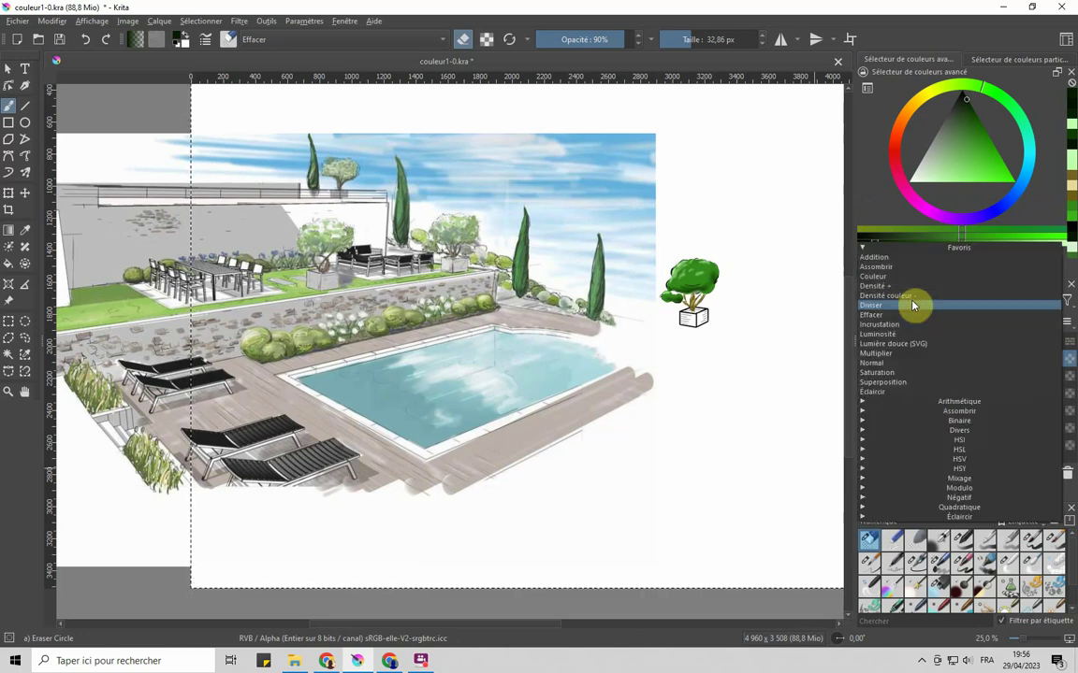
{"action": "left_click", "coordinate": [889, 392]}
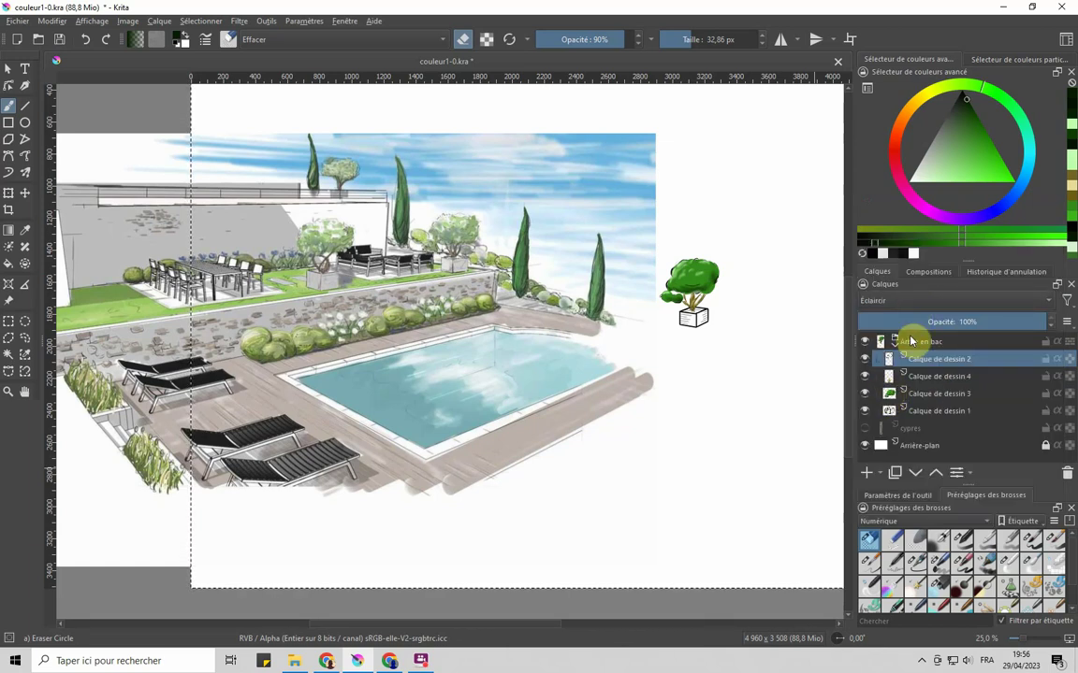
{"action": "mouse_move", "coordinate": [919, 367]}
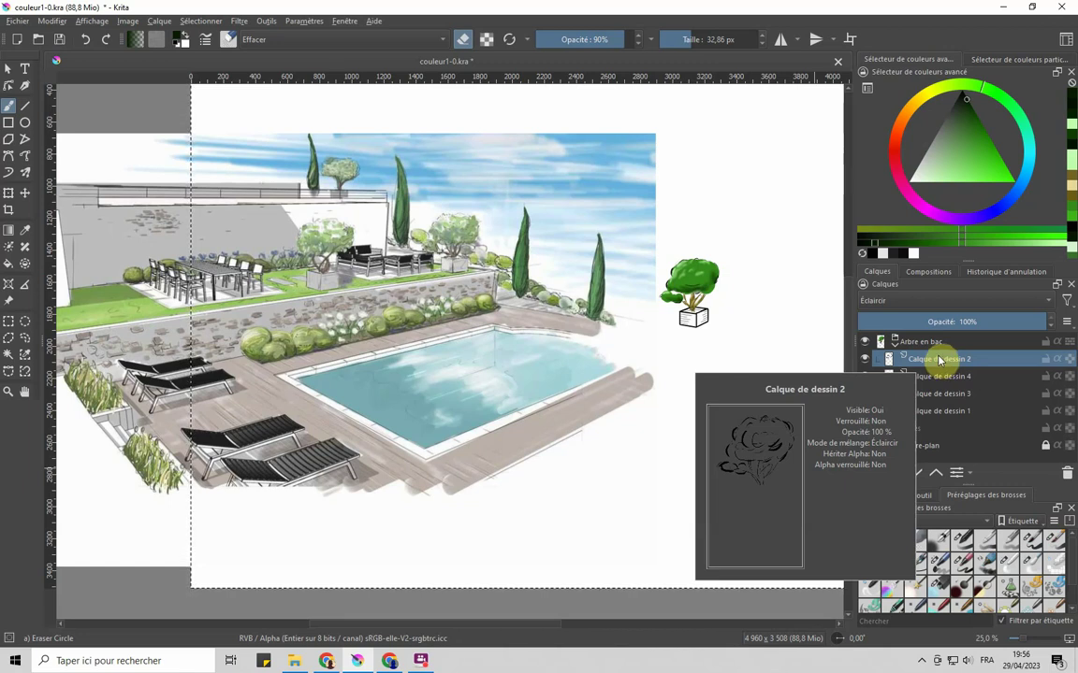
{"action": "left_click", "coordinate": [938, 299]}
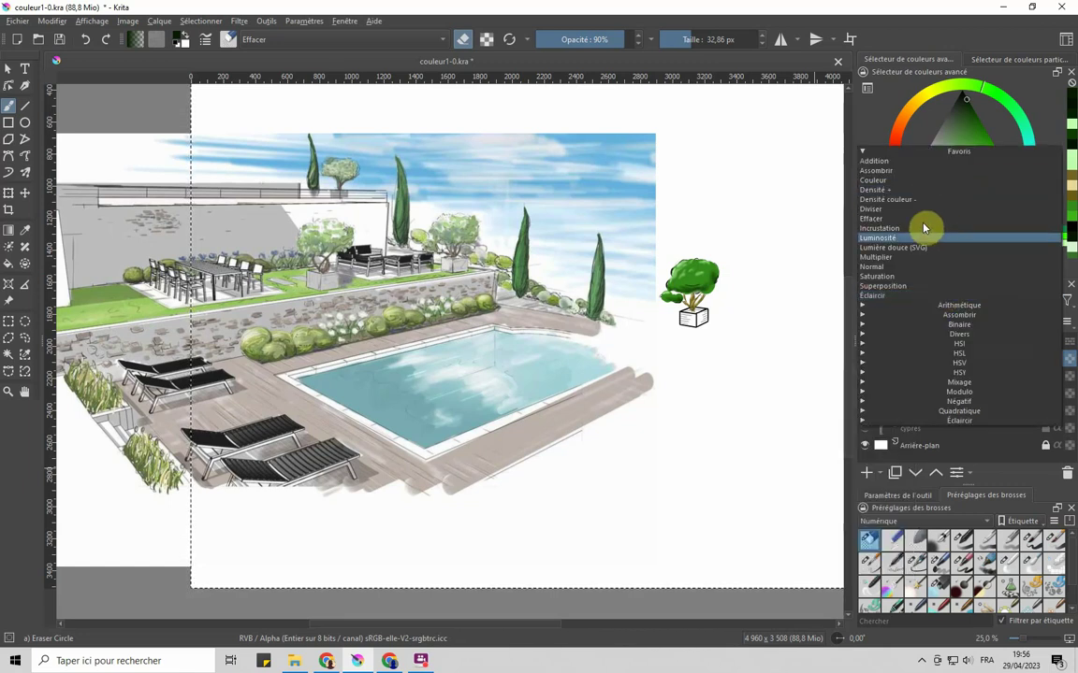
{"action": "left_click", "coordinate": [917, 268]}
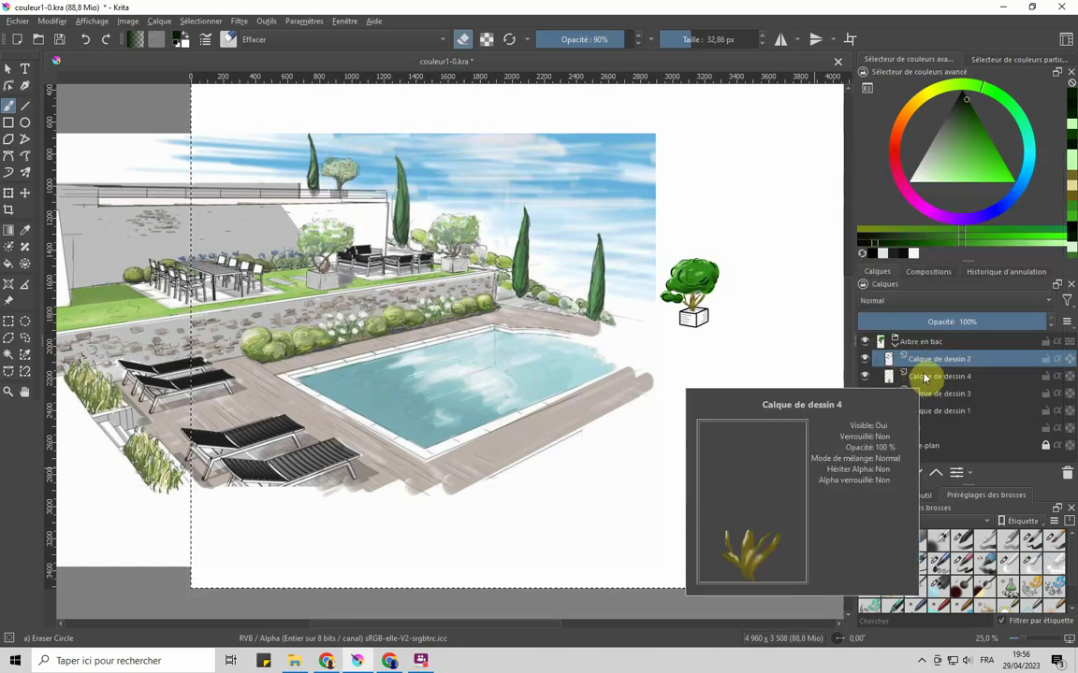
Step: Select Calque de dessin 2 inside the Arbre en bac group and review the layer operations available for it
{"action": "left_click", "coordinate": [924, 342]}
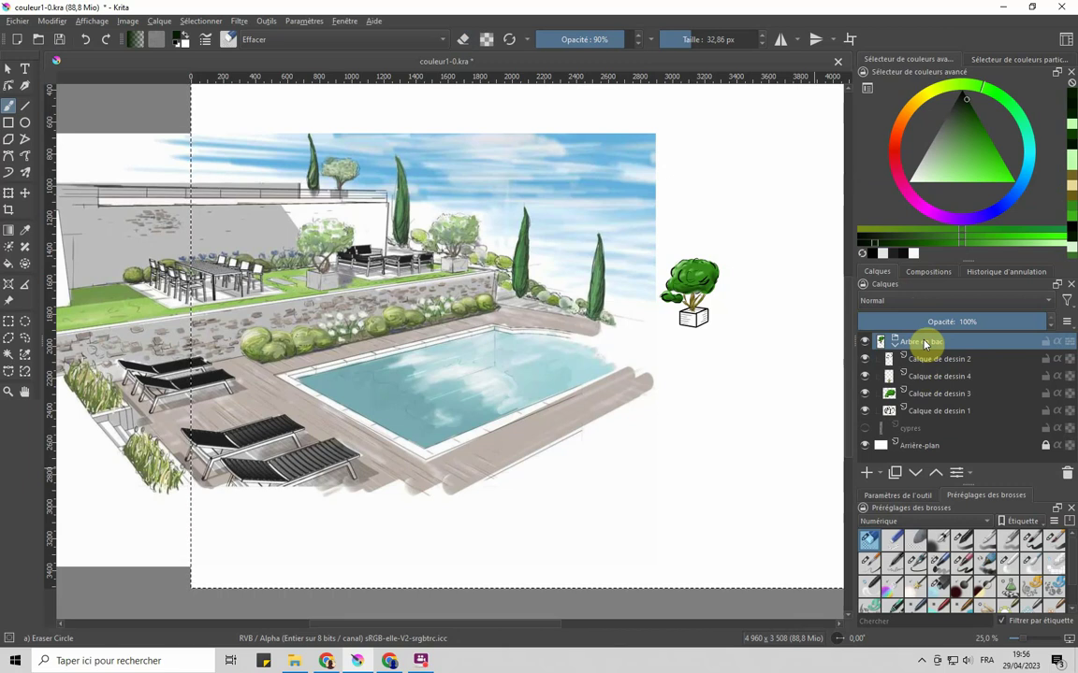
{"action": "left_click", "coordinate": [924, 361]}
{"action": "right_click", "coordinate": [924, 363]}
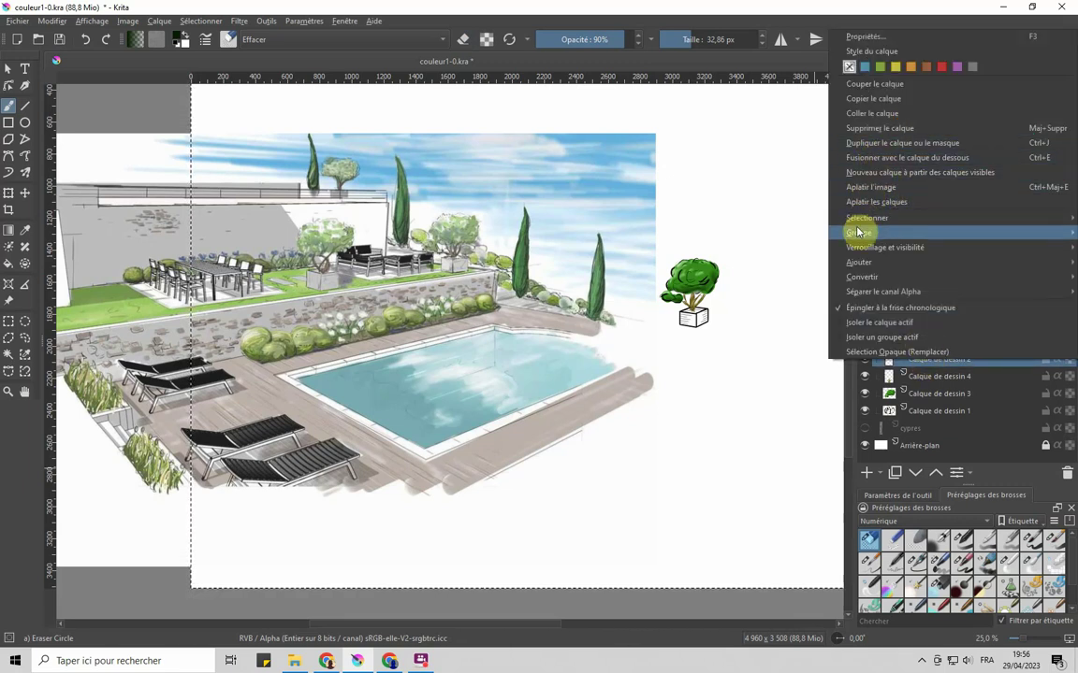
{"action": "mouse_move", "coordinate": [862, 277]}
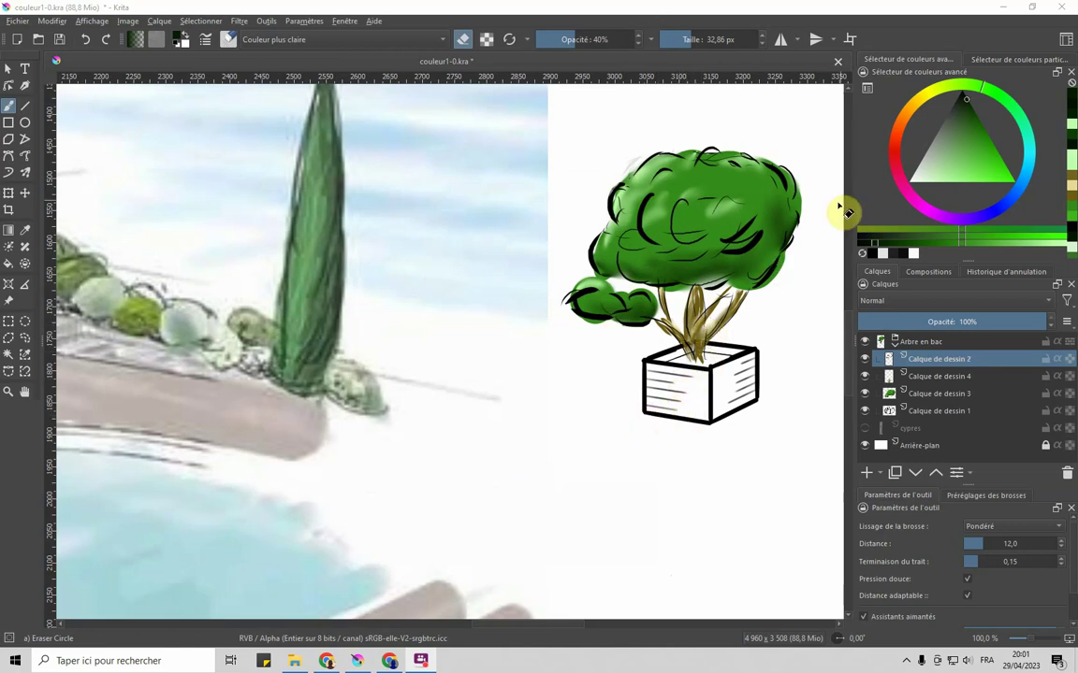
Step: Try grey and olive brown strokes at 40% opacity below the planter, undo them, and keep olive brown as the painting colour
{"action": "left_click", "coordinate": [1071, 185]}
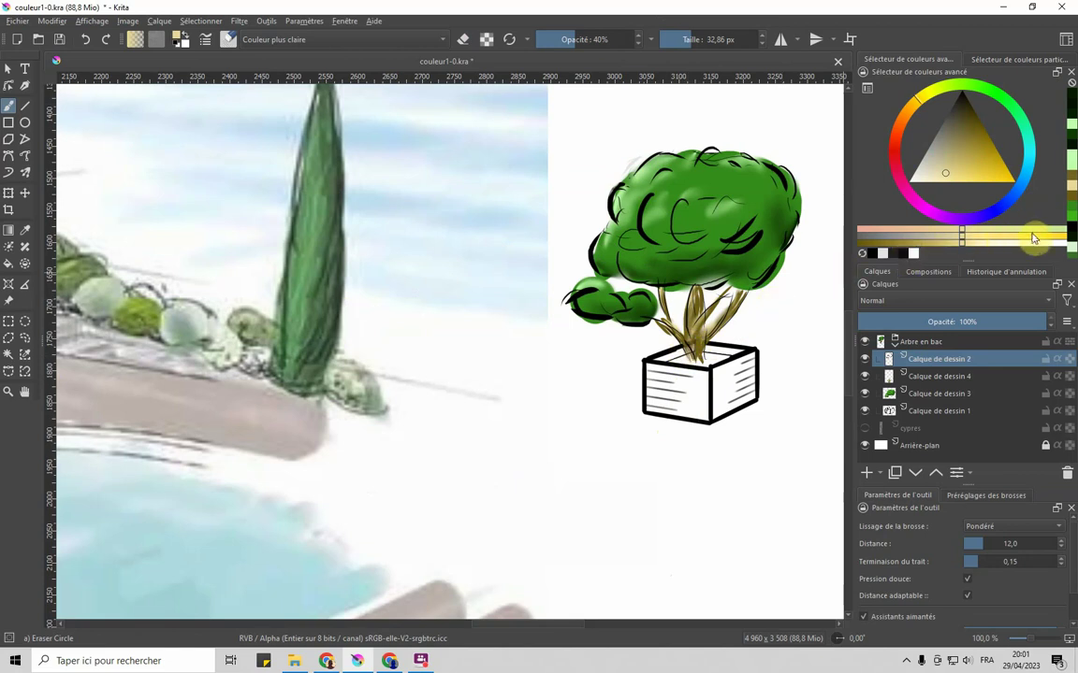
{"action": "left_click", "coordinate": [893, 241]}
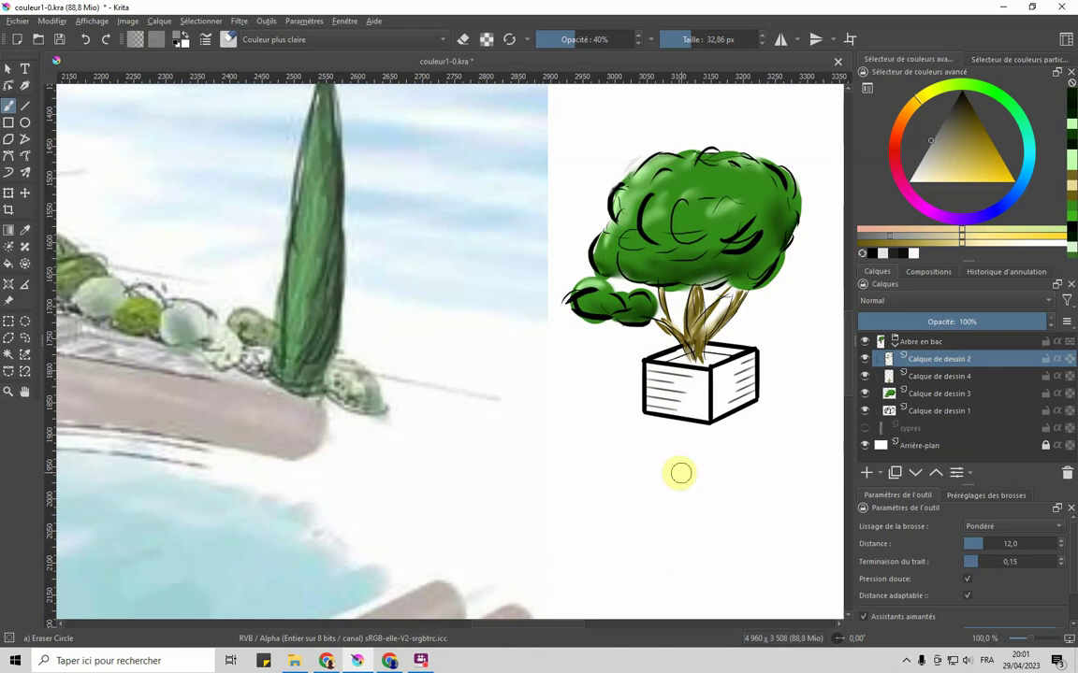
{"action": "left_click_drag", "start_coordinate": [633, 452], "coordinate": [683, 472]}
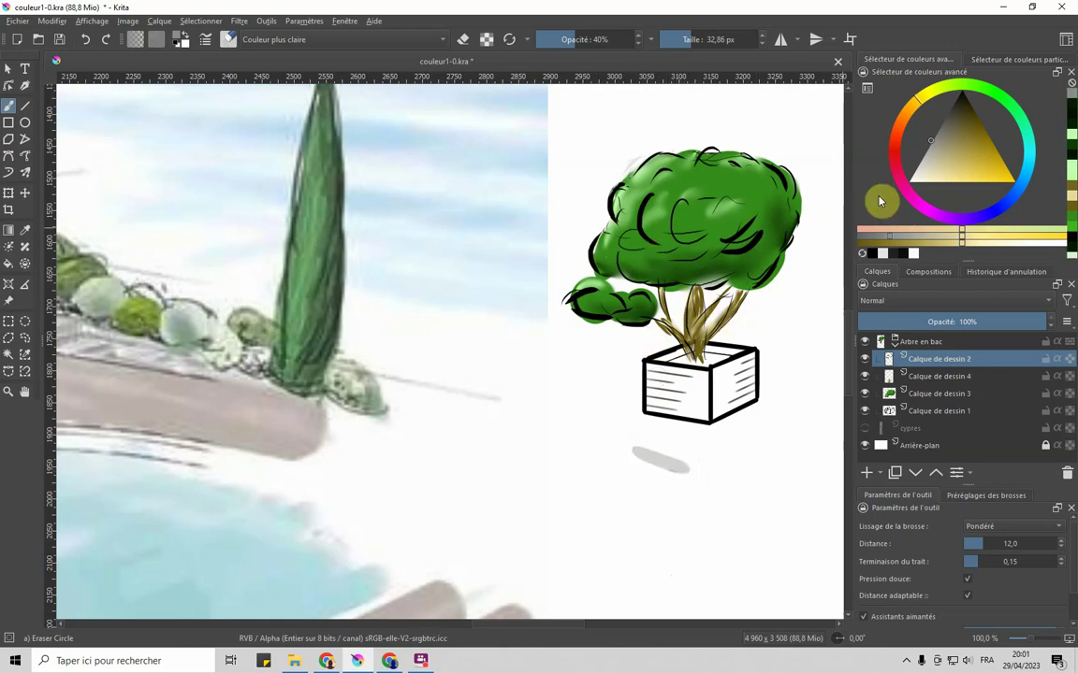
{"action": "left_click", "coordinate": [957, 133]}
{"action": "mouse_move", "coordinate": [620, 452]}
{"action": "left_mouse_down"}
{"action": "mouse_move", "coordinate": [672, 459]}
{"action": "mouse_move", "coordinate": [642, 437]}
{"action": "mouse_move", "coordinate": [687, 447]}
{"action": "left_mouse_up"}
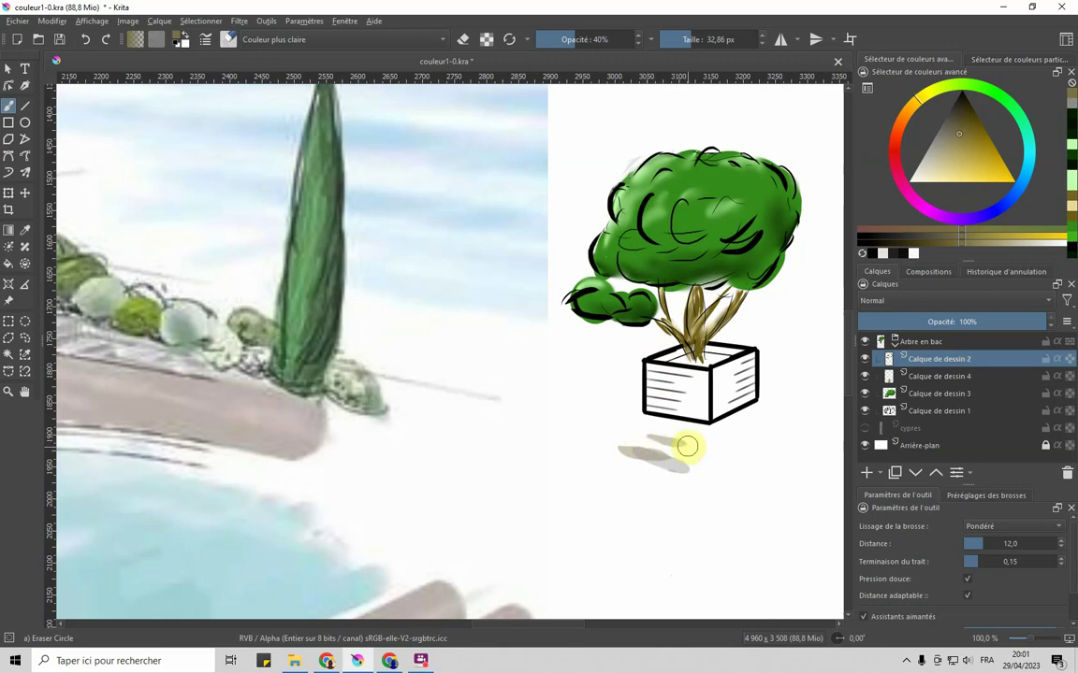
{"action": "key", "text": "ctrl+z"}
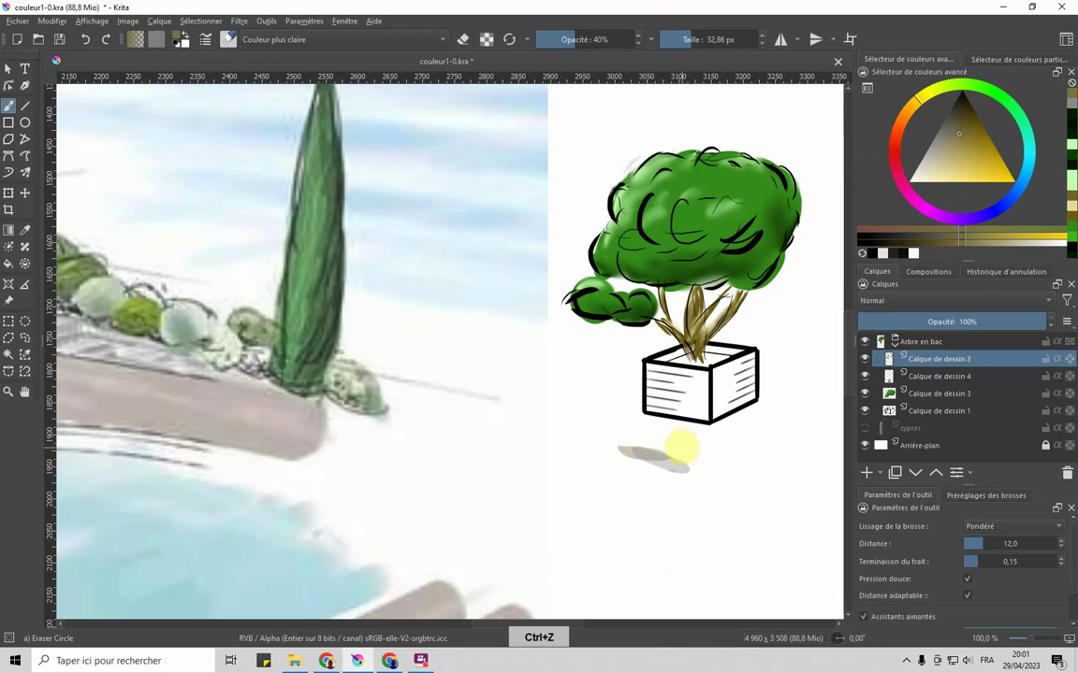
{"action": "key", "text": "ctrl+z"}
{"action": "key", "text": "ctrl+z"}
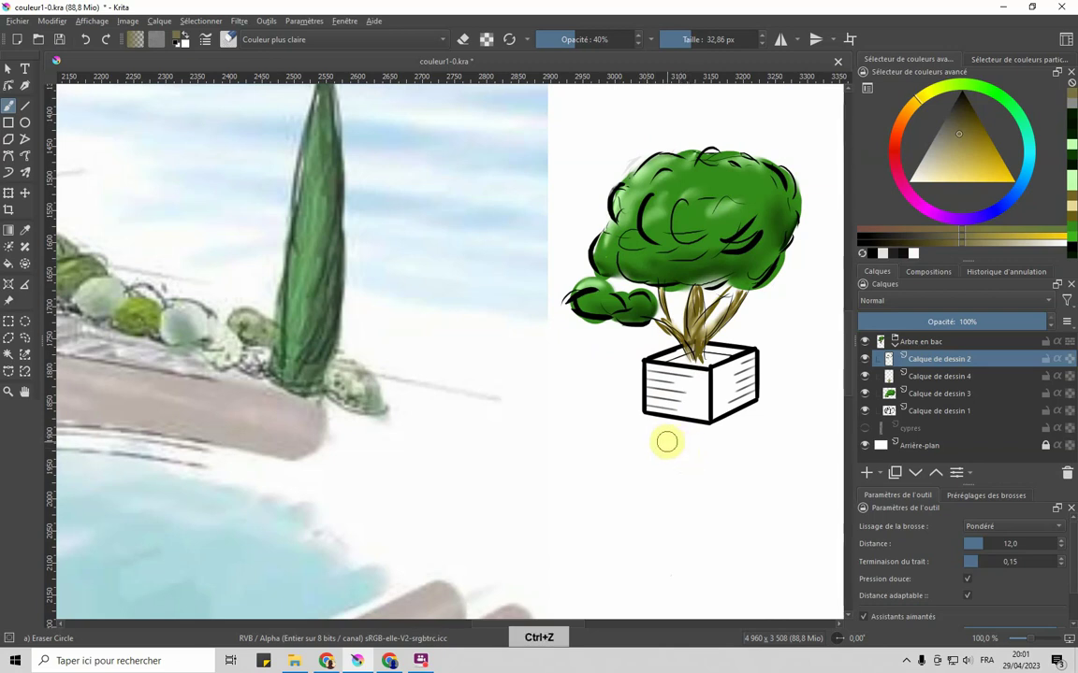
Step: Rotate the canvas view to about 71° and frame the planter box up close
{"action": "right_click", "coordinate": [592, 395]}
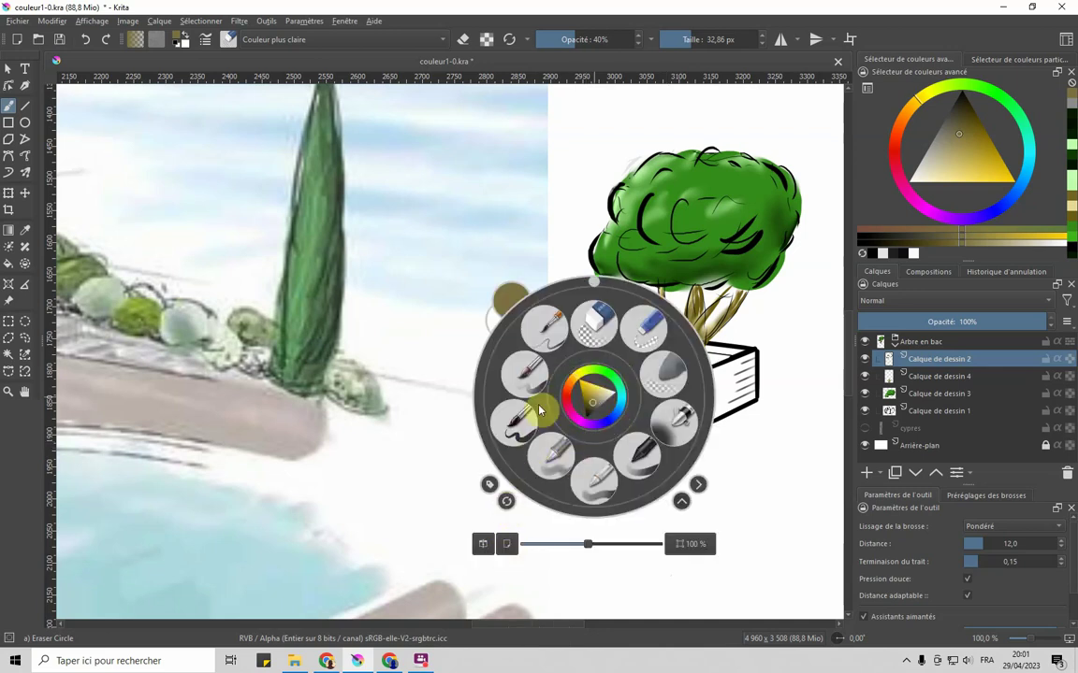
{"action": "left_click", "coordinate": [595, 283]}
{"action": "left_click_drag", "start_coordinate": [595, 283], "coordinate": [675, 373]}
{"action": "scroll", "coordinate": [739, 372], "scroll_direction": "down", "scroll_amount": 3}
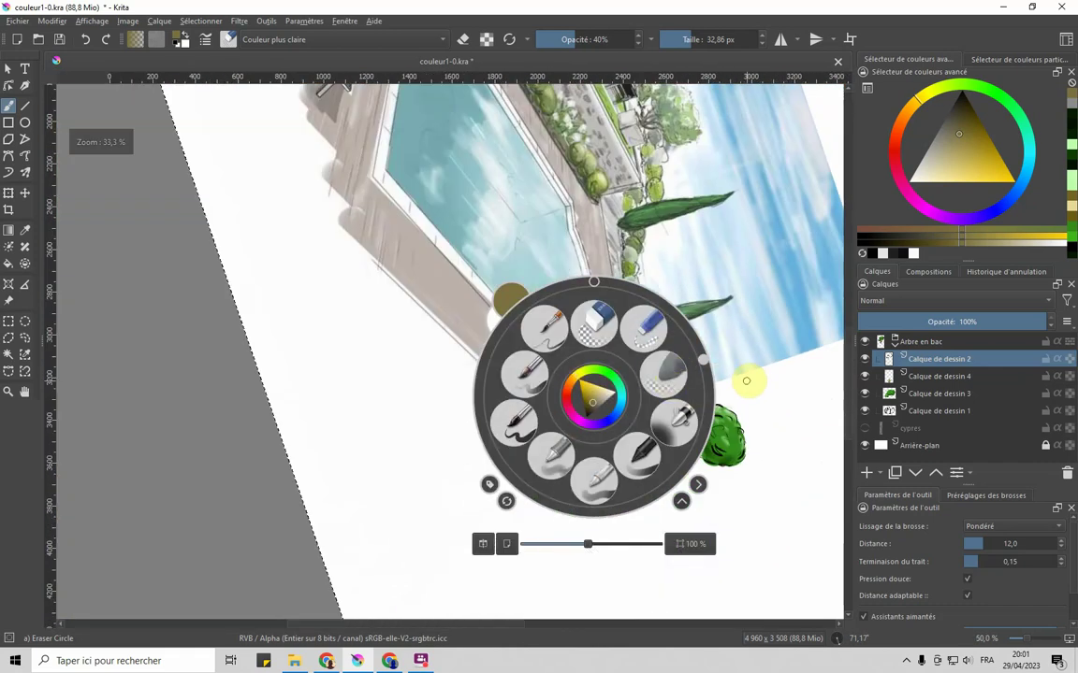
{"action": "left_click", "coordinate": [750, 334]}
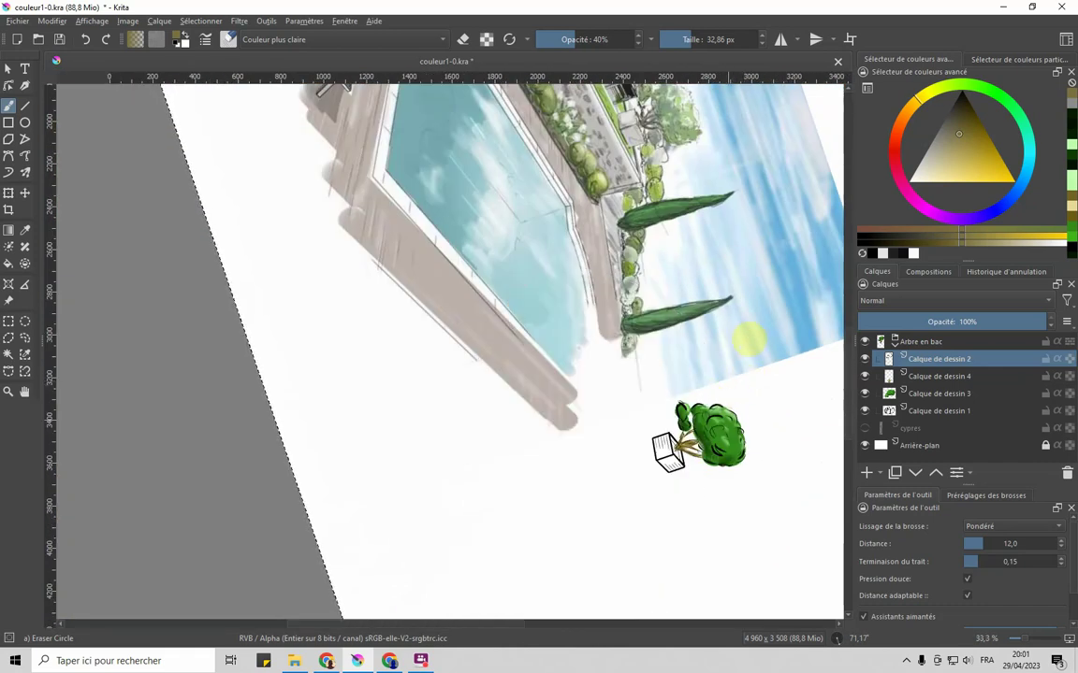
{"action": "scroll", "coordinate": [683, 512], "scroll_direction": "up", "scroll_amount": 3}
{"action": "scroll", "coordinate": [730, 288], "scroll_direction": "up", "scroll_amount": 1}
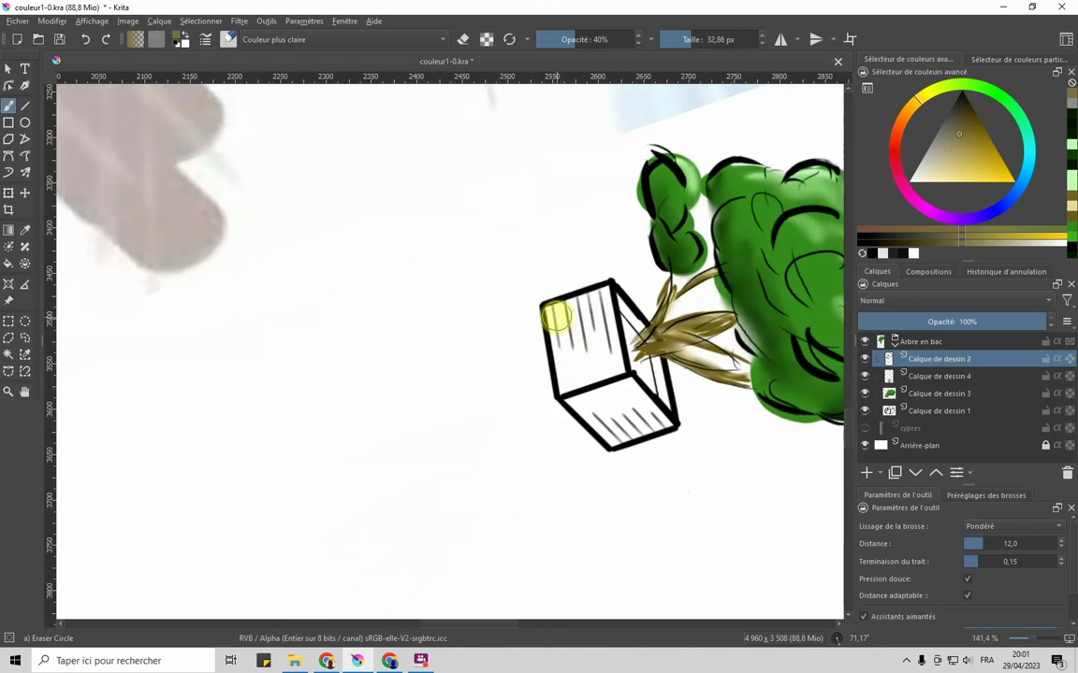
Step: Try a stroke over the planter's corner, undo it, and set the brush opacity to 100%
{"action": "mouse_move", "coordinate": [553, 316]}
{"action": "left_mouse_down"}
{"action": "mouse_move", "coordinate": [567, 374]}
{"action": "mouse_move", "coordinate": [580, 277]}
{"action": "left_mouse_up"}
{"action": "key", "text": "ctrl+z"}
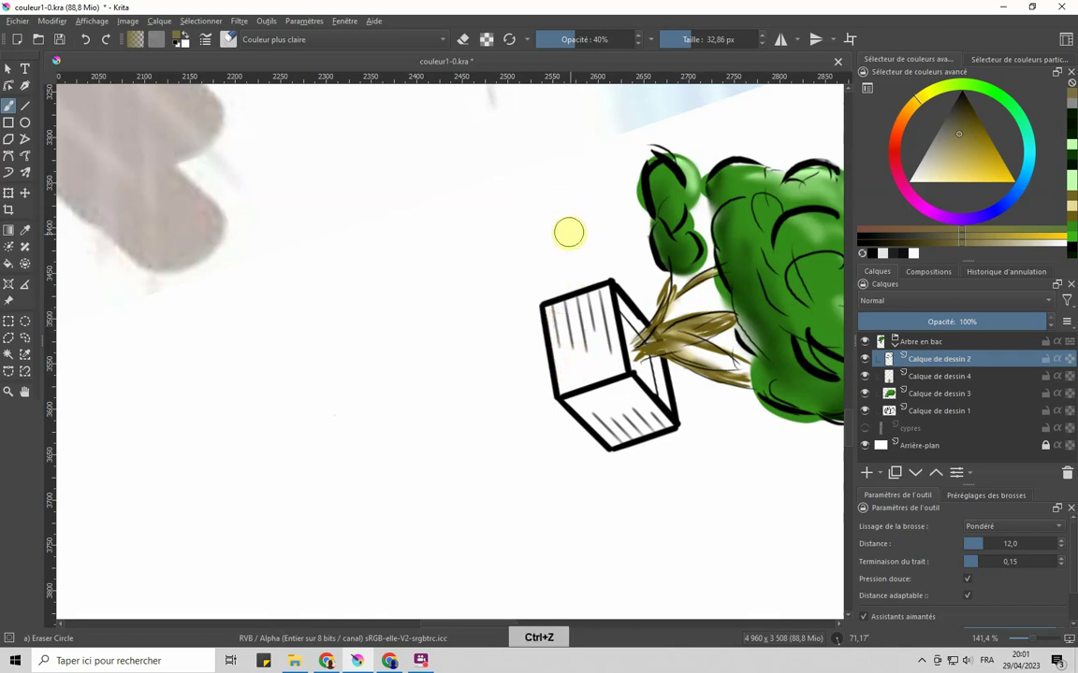
{"action": "left_click_drag", "start_coordinate": [577, 36], "coordinate": [645, 35]}
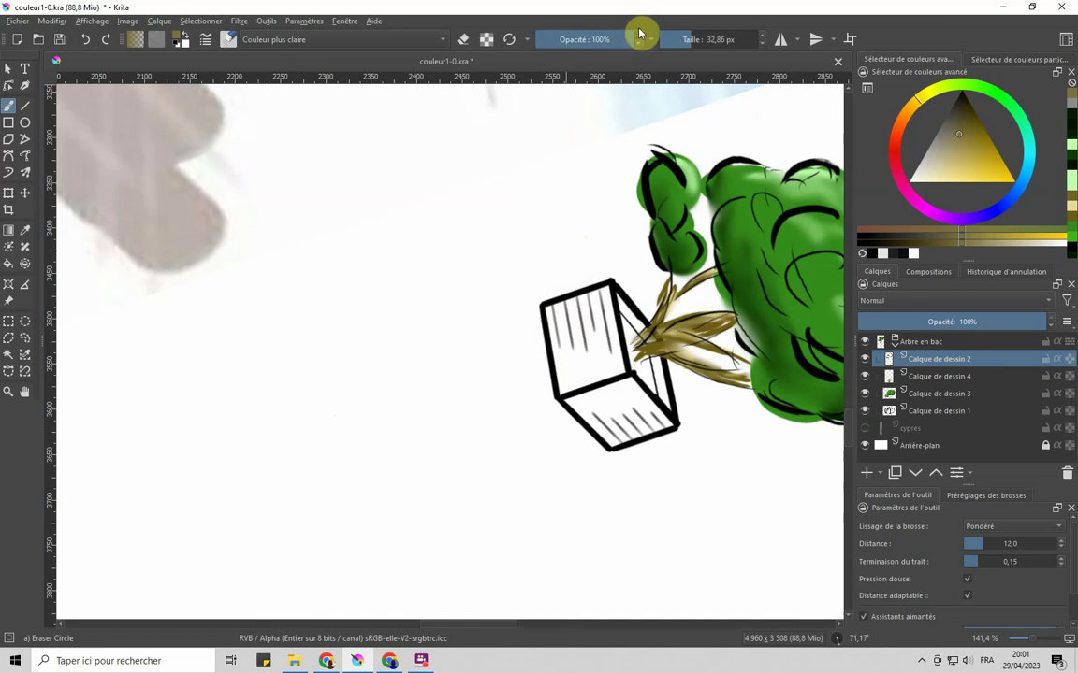
Step: Add a new paint layer and place it at the bottom of the Arbre en bac group, below Calque de dessin 1
{"action": "left_click_drag", "start_coordinate": [555, 317], "coordinate": [568, 374]}
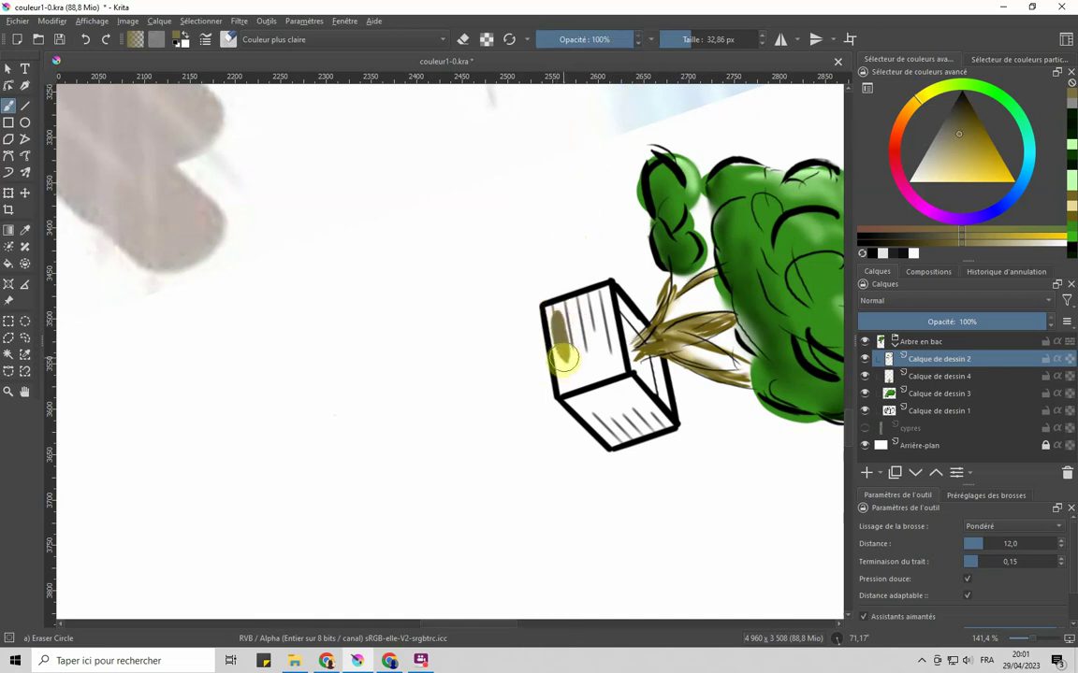
{"action": "key", "text": "ctrl+z"}
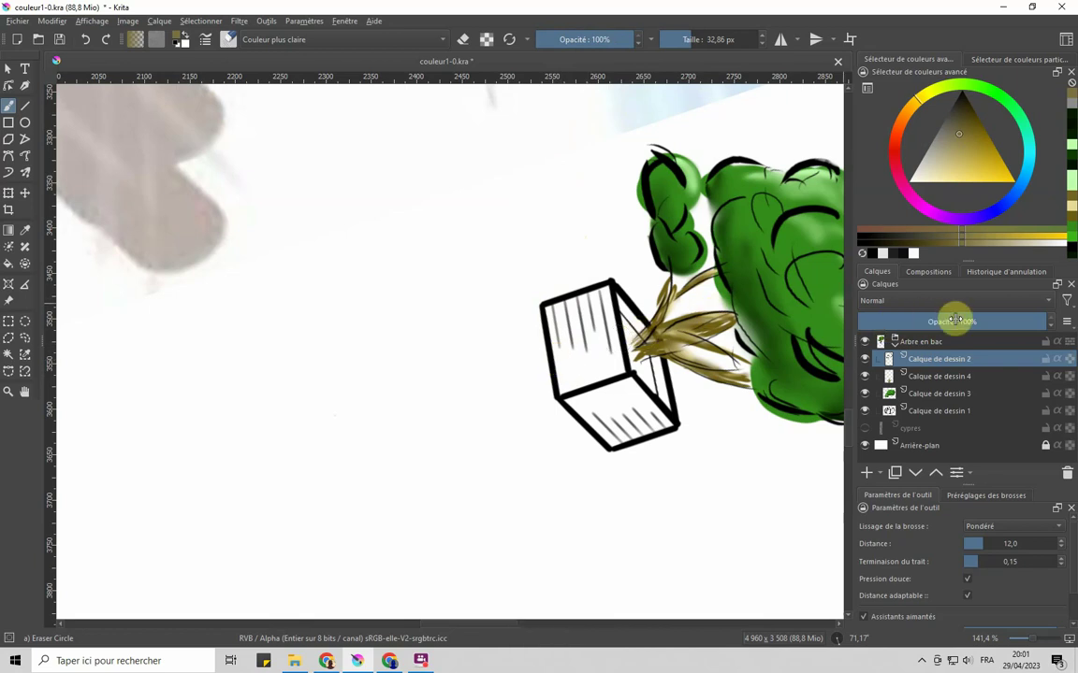
{"action": "left_click", "coordinate": [866, 472]}
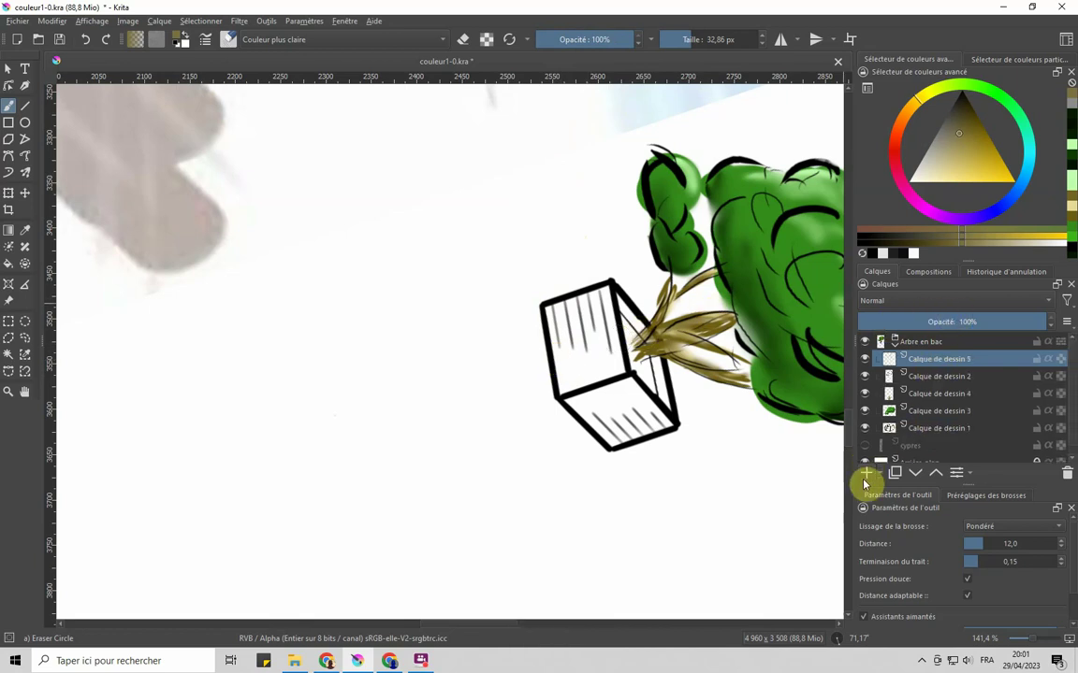
{"action": "left_click", "coordinate": [915, 429]}
{"action": "left_click", "coordinate": [920, 365]}
{"action": "left_click_drag", "start_coordinate": [924, 362], "coordinate": [910, 455]}
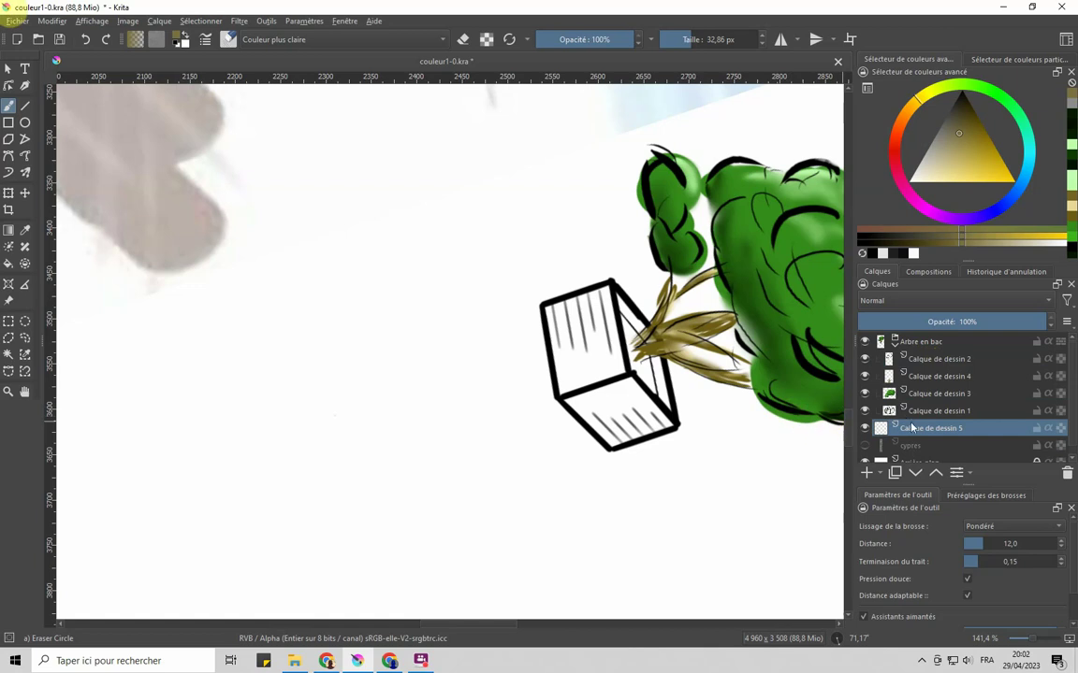
{"action": "left_click_drag", "start_coordinate": [907, 434], "coordinate": [934, 440]}
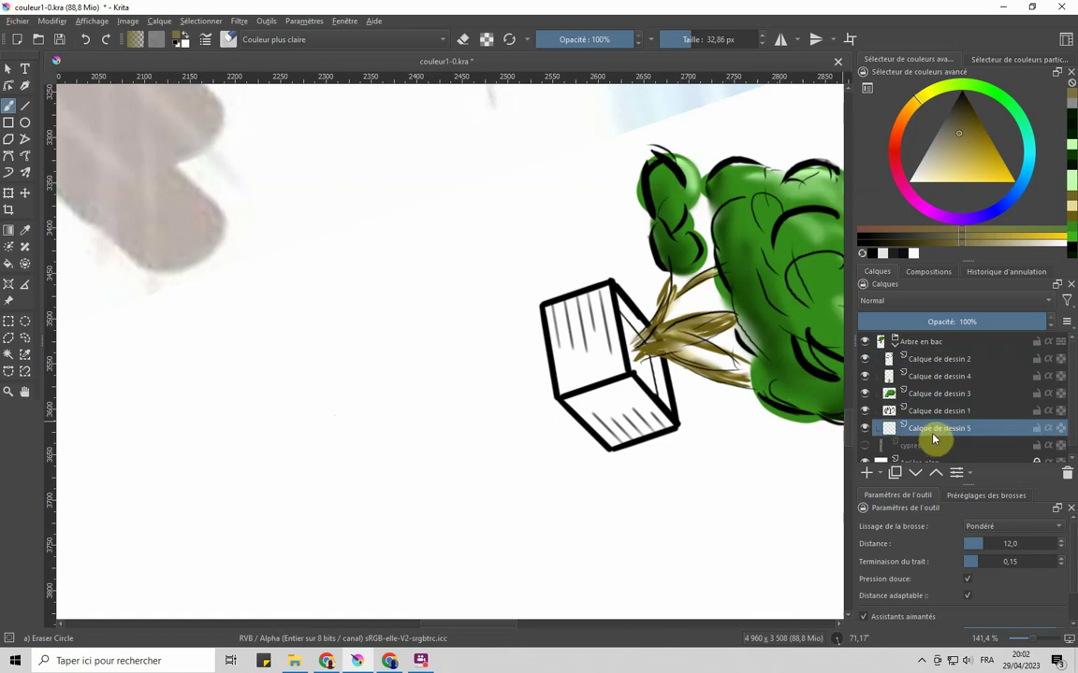
Step: Paint the planter's two outer faces with olive brown strokes on Calque de dessin 5
{"action": "left_click_drag", "start_coordinate": [560, 310], "coordinate": [566, 355]}
{"action": "key", "text": "ctrl+z"}
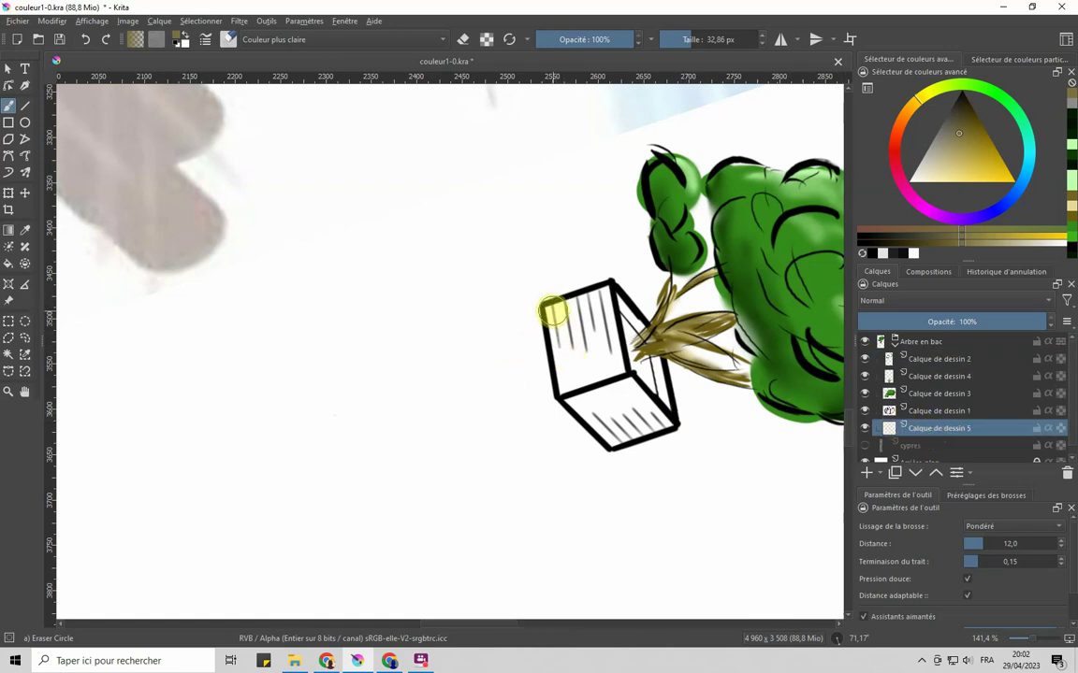
{"action": "mouse_move", "coordinate": [551, 314]}
{"action": "left_mouse_down"}
{"action": "mouse_move", "coordinate": [560, 346]}
{"action": "mouse_move", "coordinate": [567, 317]}
{"action": "mouse_move", "coordinate": [554, 308]}
{"action": "mouse_move", "coordinate": [566, 349]}
{"action": "mouse_move", "coordinate": [573, 308]}
{"action": "mouse_move", "coordinate": [578, 360]}
{"action": "mouse_move", "coordinate": [593, 312]}
{"action": "mouse_move", "coordinate": [602, 358]}
{"action": "mouse_move", "coordinate": [608, 291]}
{"action": "mouse_move", "coordinate": [608, 348]}
{"action": "left_mouse_up"}
{"action": "mouse_move", "coordinate": [579, 401]}
{"action": "left_mouse_down"}
{"action": "mouse_move", "coordinate": [618, 430]}
{"action": "mouse_move", "coordinate": [613, 402]}
{"action": "mouse_move", "coordinate": [626, 413]}
{"action": "mouse_move", "coordinate": [617, 383]}
{"action": "mouse_move", "coordinate": [648, 412]}
{"action": "mouse_move", "coordinate": [634, 376]}
{"action": "mouse_move", "coordinate": [587, 378]}
{"action": "mouse_move", "coordinate": [549, 353]}
{"action": "mouse_move", "coordinate": [549, 339]}
{"action": "mouse_move", "coordinate": [557, 325]}
{"action": "mouse_move", "coordinate": [568, 370]}
{"action": "mouse_move", "coordinate": [578, 324]}
{"action": "mouse_move", "coordinate": [587, 367]}
{"action": "mouse_move", "coordinate": [620, 308]}
{"action": "left_mouse_up"}
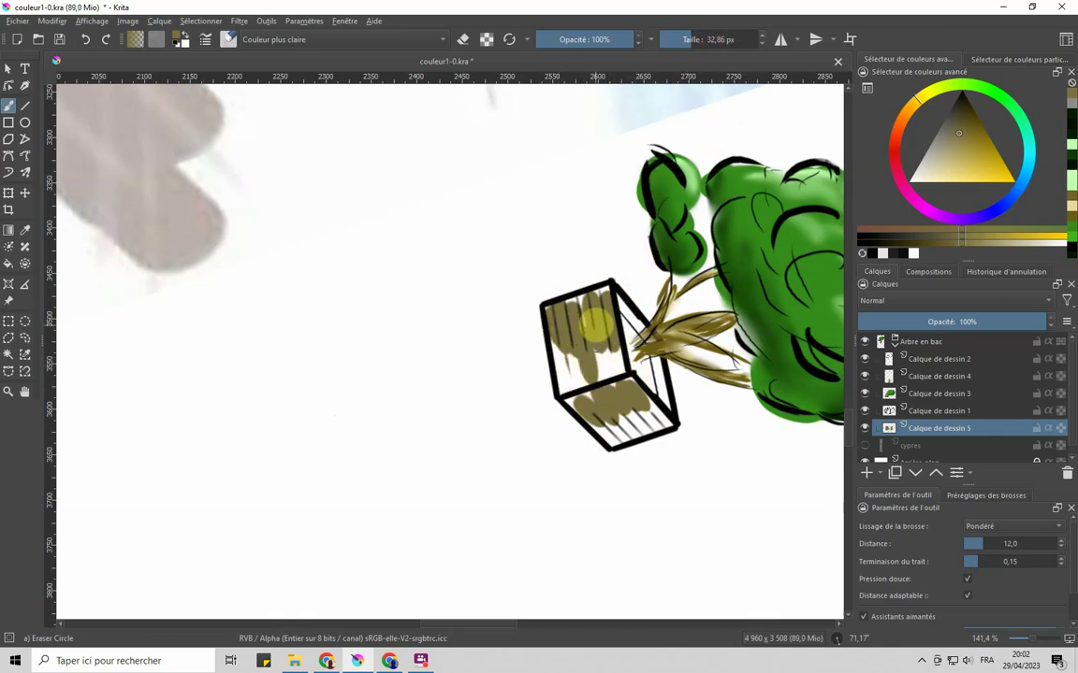
Step: Smooth the olive brown paint across both outer faces of the planter with the Blender Blur brush
{"action": "left_click", "coordinate": [982, 496]}
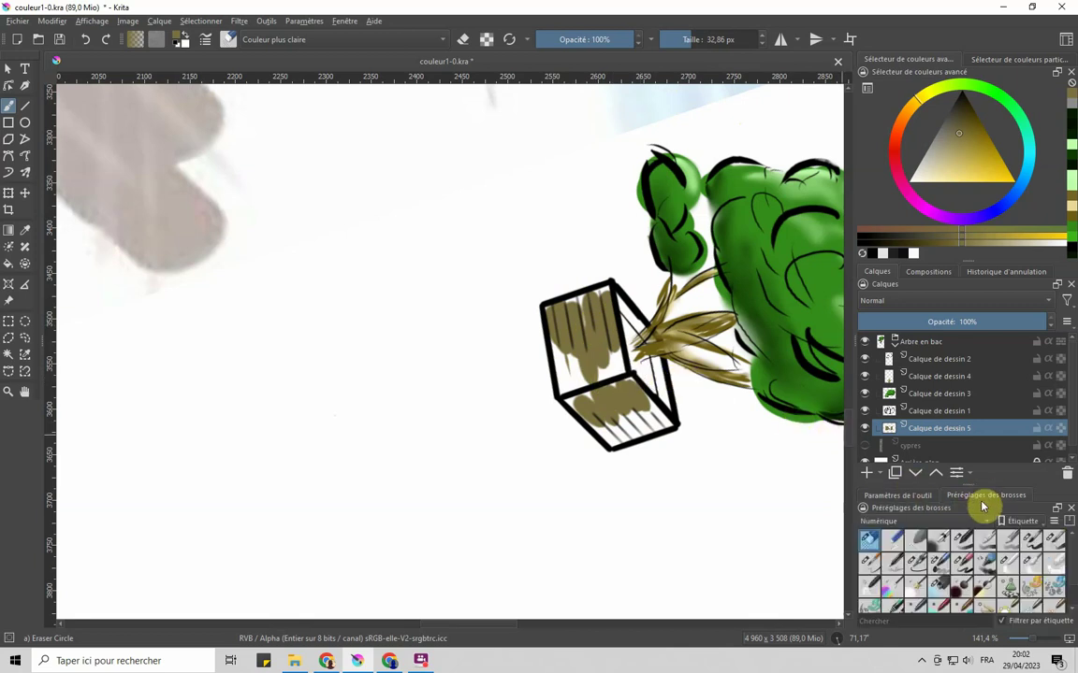
{"action": "left_click", "coordinate": [1030, 562]}
{"action": "mouse_move", "coordinate": [614, 355]}
{"action": "left_mouse_down"}
{"action": "mouse_move", "coordinate": [558, 344]}
{"action": "mouse_move", "coordinate": [562, 361]}
{"action": "mouse_move", "coordinate": [570, 327]}
{"action": "mouse_move", "coordinate": [577, 366]}
{"action": "mouse_move", "coordinate": [605, 356]}
{"action": "mouse_move", "coordinate": [551, 327]}
{"action": "mouse_move", "coordinate": [538, 342]}
{"action": "mouse_move", "coordinate": [547, 309]}
{"action": "left_mouse_up"}
{"action": "mouse_move", "coordinate": [605, 273]}
{"action": "left_mouse_down"}
{"action": "mouse_move", "coordinate": [603, 305]}
{"action": "mouse_move", "coordinate": [566, 308]}
{"action": "mouse_move", "coordinate": [591, 304]}
{"action": "mouse_move", "coordinate": [552, 316]}
{"action": "left_mouse_up"}
{"action": "mouse_move", "coordinate": [564, 411]}
{"action": "left_mouse_down"}
{"action": "mouse_move", "coordinate": [643, 409]}
{"action": "mouse_move", "coordinate": [629, 381]}
{"action": "mouse_move", "coordinate": [656, 416]}
{"action": "mouse_move", "coordinate": [644, 408]}
{"action": "mouse_move", "coordinate": [651, 428]}
{"action": "mouse_move", "coordinate": [605, 431]}
{"action": "mouse_move", "coordinate": [615, 438]}
{"action": "mouse_move", "coordinate": [617, 405]}
{"action": "mouse_move", "coordinate": [647, 422]}
{"action": "mouse_move", "coordinate": [606, 374]}
{"action": "mouse_move", "coordinate": [604, 334]}
{"action": "mouse_move", "coordinate": [555, 321]}
{"action": "left_mouse_up"}
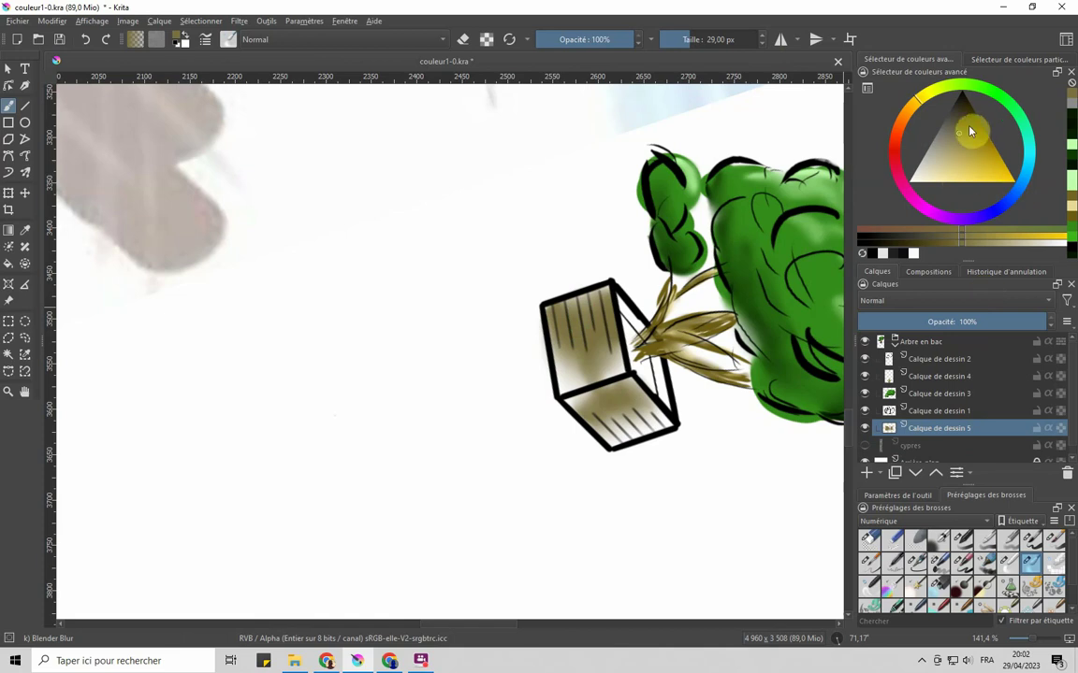
Step: Add very dark brown Basic-5 Size strokes to the planter's larger face and soften them with Blender Blur
{"action": "left_click", "coordinate": [883, 247]}
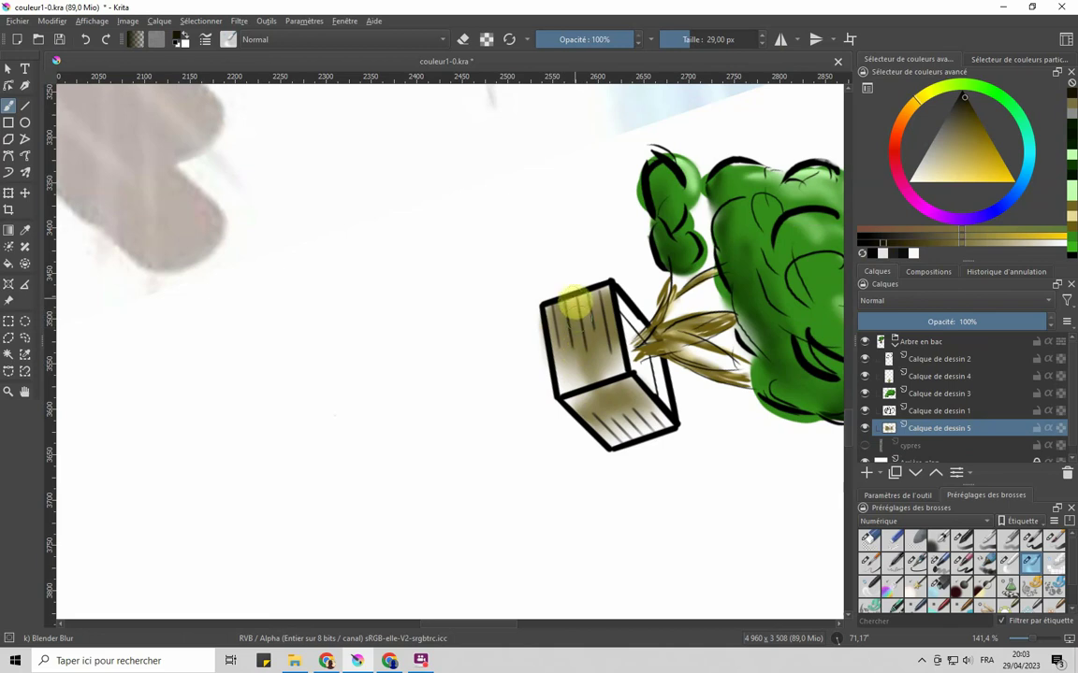
{"action": "left_click_drag", "start_coordinate": [880, 246], "coordinate": [854, 243]}
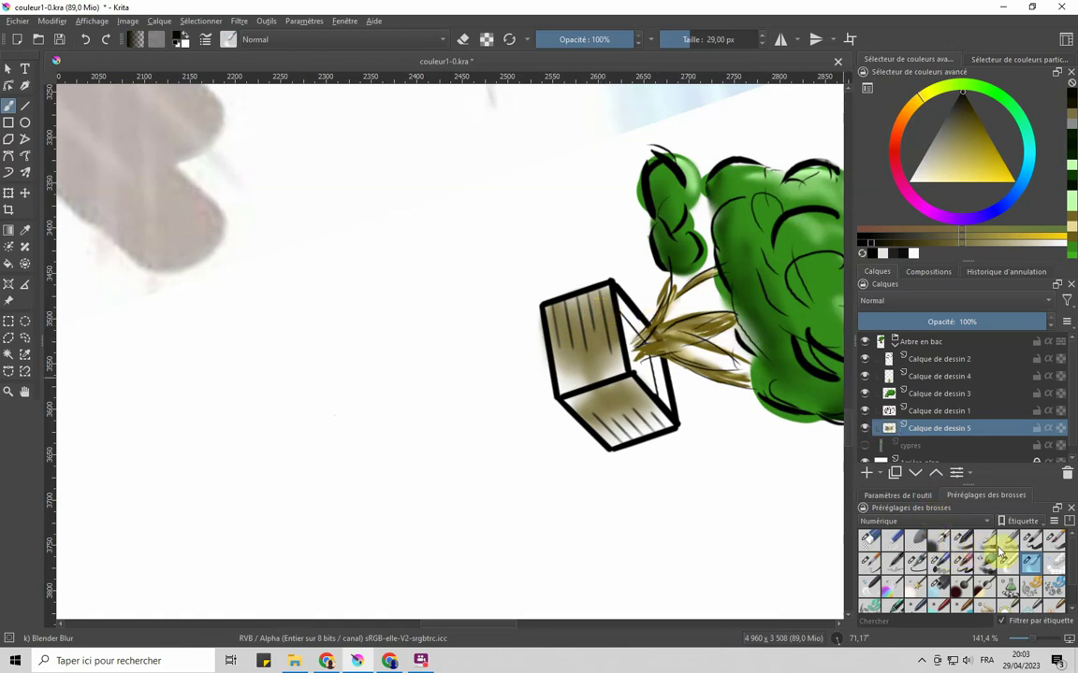
{"action": "left_click", "coordinate": [1030, 539]}
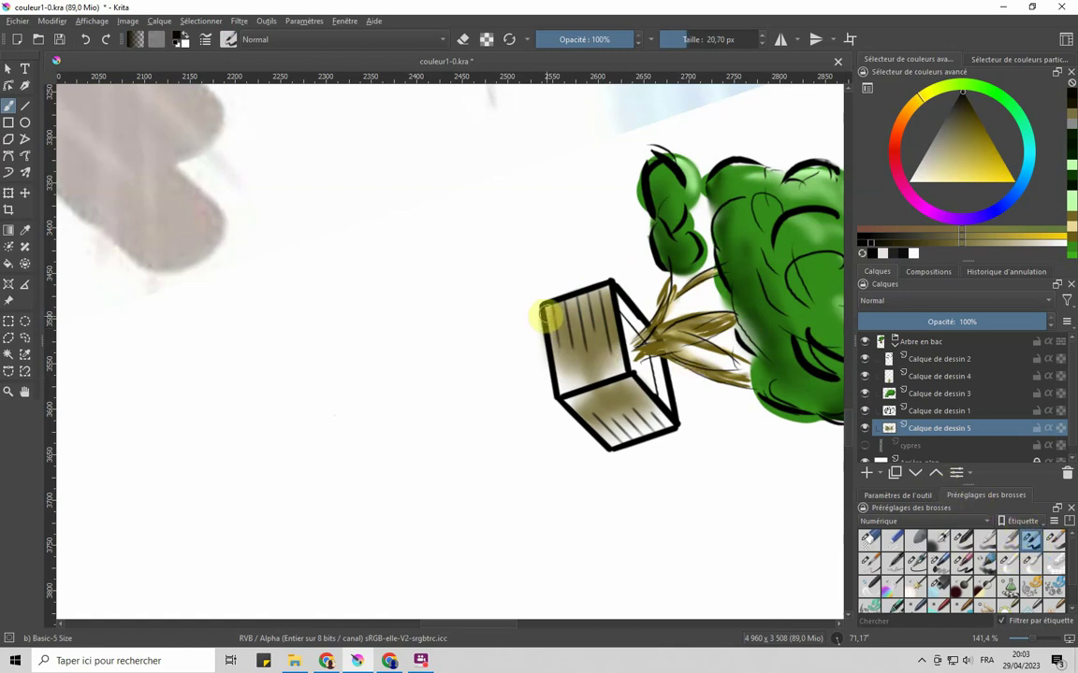
{"action": "mouse_move", "coordinate": [551, 310]}
{"action": "left_mouse_down"}
{"action": "mouse_move", "coordinate": [558, 349]}
{"action": "mouse_move", "coordinate": [577, 349]}
{"action": "mouse_move", "coordinate": [580, 315]}
{"action": "mouse_move", "coordinate": [605, 328]}
{"action": "mouse_move", "coordinate": [612, 353]}
{"action": "mouse_move", "coordinate": [555, 356]}
{"action": "mouse_move", "coordinate": [557, 318]}
{"action": "mouse_move", "coordinate": [580, 300]}
{"action": "left_mouse_up"}
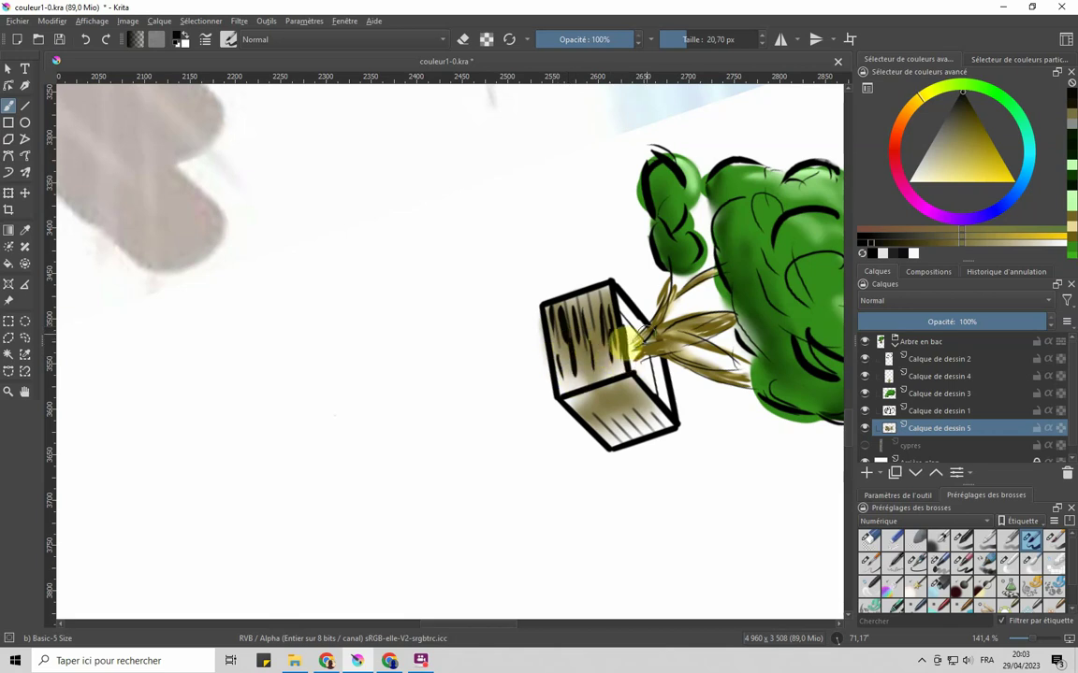
{"action": "left_click", "coordinate": [1030, 562]}
{"action": "mouse_move", "coordinate": [577, 356]}
{"action": "left_mouse_down"}
{"action": "mouse_move", "coordinate": [568, 349]}
{"action": "mouse_move", "coordinate": [565, 382]}
{"action": "mouse_move", "coordinate": [589, 309]}
{"action": "mouse_move", "coordinate": [606, 348]}
{"action": "mouse_move", "coordinate": [601, 308]}
{"action": "mouse_move", "coordinate": [604, 331]}
{"action": "mouse_move", "coordinate": [580, 351]}
{"action": "mouse_move", "coordinate": [554, 315]}
{"action": "mouse_move", "coordinate": [567, 344]}
{"action": "mouse_move", "coordinate": [561, 361]}
{"action": "mouse_move", "coordinate": [619, 359]}
{"action": "mouse_move", "coordinate": [559, 391]}
{"action": "mouse_move", "coordinate": [583, 407]}
{"action": "mouse_move", "coordinate": [580, 325]}
{"action": "left_mouse_up"}
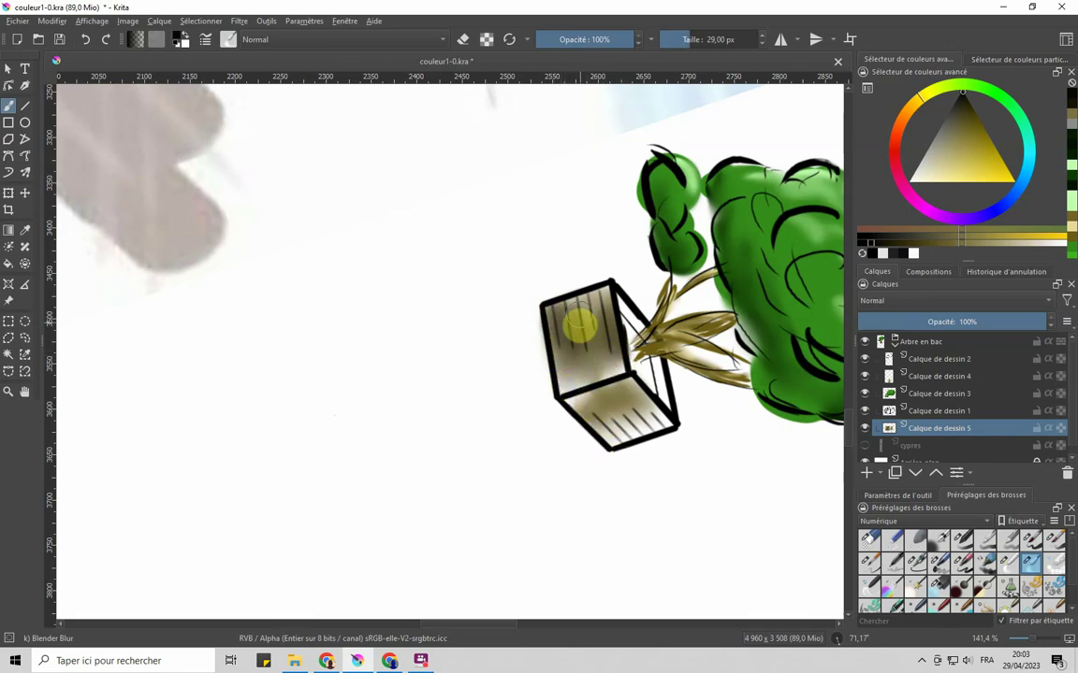
Step: Add dark Basic-5 Size strokes along the edges of both outer planter faces and soften them with Blender Blur
{"action": "key", "text": "/"}
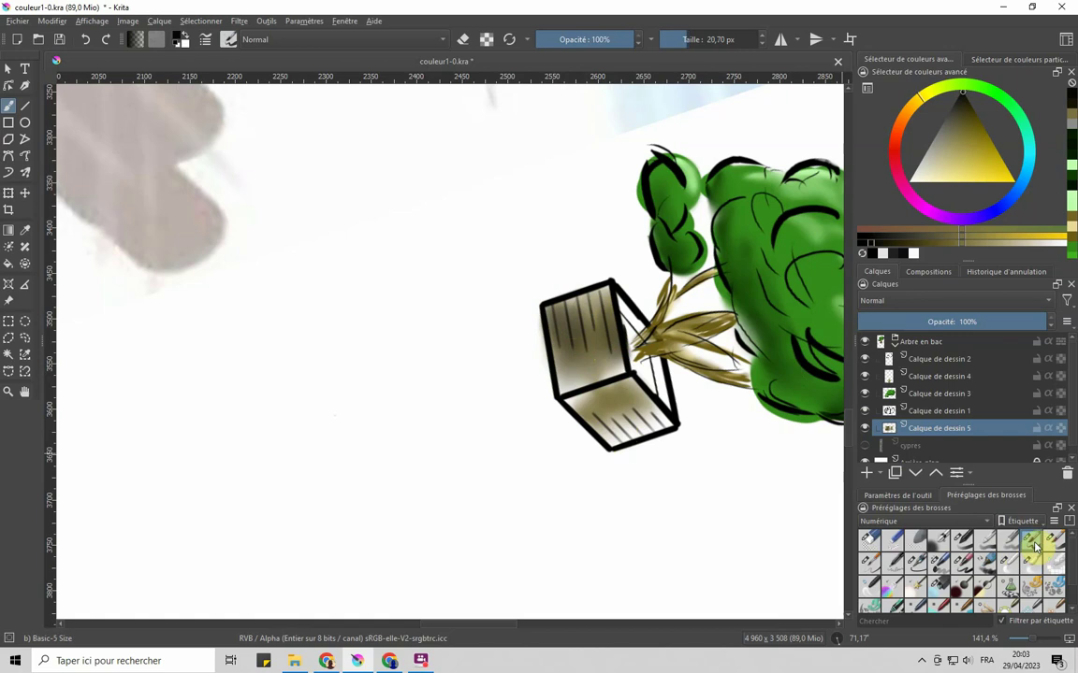
{"action": "mouse_move", "coordinate": [604, 316]}
{"action": "left_mouse_down"}
{"action": "mouse_move", "coordinate": [576, 310]}
{"action": "mouse_move", "coordinate": [614, 325]}
{"action": "mouse_move", "coordinate": [613, 356]}
{"action": "mouse_move", "coordinate": [565, 384]}
{"action": "mouse_move", "coordinate": [620, 384]}
{"action": "mouse_move", "coordinate": [573, 397]}
{"action": "mouse_move", "coordinate": [622, 412]}
{"action": "mouse_move", "coordinate": [620, 389]}
{"action": "mouse_move", "coordinate": [641, 392]}
{"action": "mouse_move", "coordinate": [636, 427]}
{"action": "mouse_move", "coordinate": [668, 426]}
{"action": "left_mouse_up"}
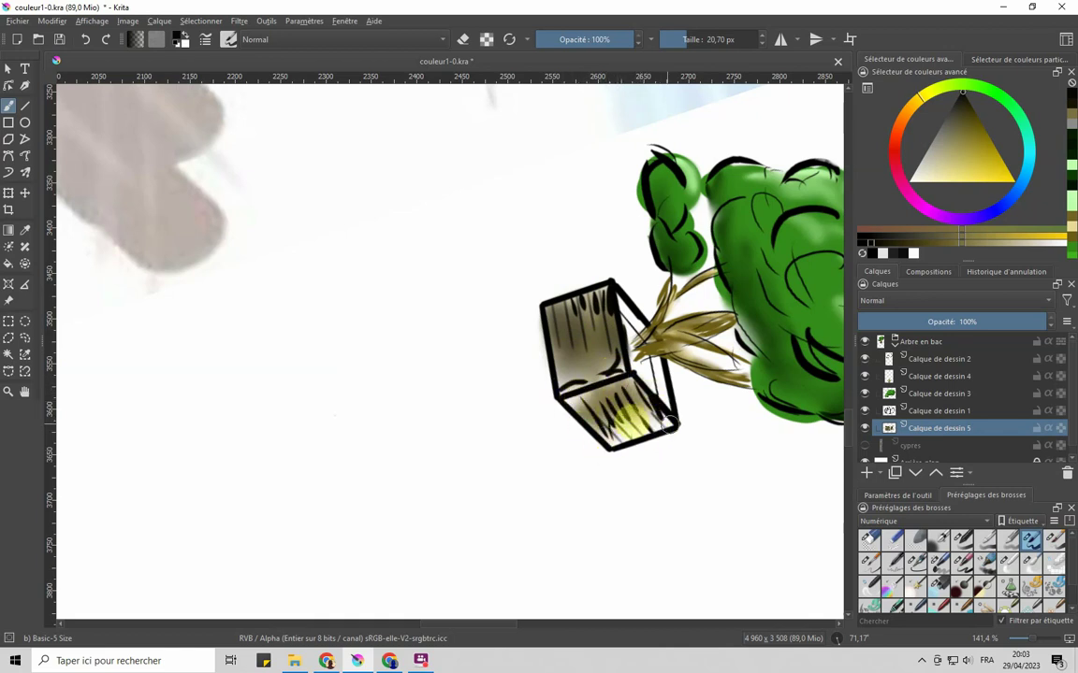
{"action": "left_click", "coordinate": [1029, 562]}
{"action": "mouse_move", "coordinate": [617, 348]}
{"action": "left_mouse_down"}
{"action": "mouse_move", "coordinate": [601, 324]}
{"action": "mouse_move", "coordinate": [608, 367]}
{"action": "mouse_move", "coordinate": [567, 378]}
{"action": "mouse_move", "coordinate": [603, 308]}
{"action": "mouse_move", "coordinate": [583, 352]}
{"action": "mouse_move", "coordinate": [568, 312]}
{"action": "mouse_move", "coordinate": [588, 313]}
{"action": "mouse_move", "coordinate": [601, 367]}
{"action": "mouse_move", "coordinate": [592, 411]}
{"action": "mouse_move", "coordinate": [603, 423]}
{"action": "mouse_move", "coordinate": [626, 419]}
{"action": "mouse_move", "coordinate": [625, 393]}
{"action": "mouse_move", "coordinate": [658, 419]}
{"action": "mouse_move", "coordinate": [609, 434]}
{"action": "mouse_move", "coordinate": [594, 424]}
{"action": "mouse_move", "coordinate": [610, 428]}
{"action": "mouse_move", "coordinate": [619, 365]}
{"action": "mouse_move", "coordinate": [766, 380]}
{"action": "left_mouse_up"}
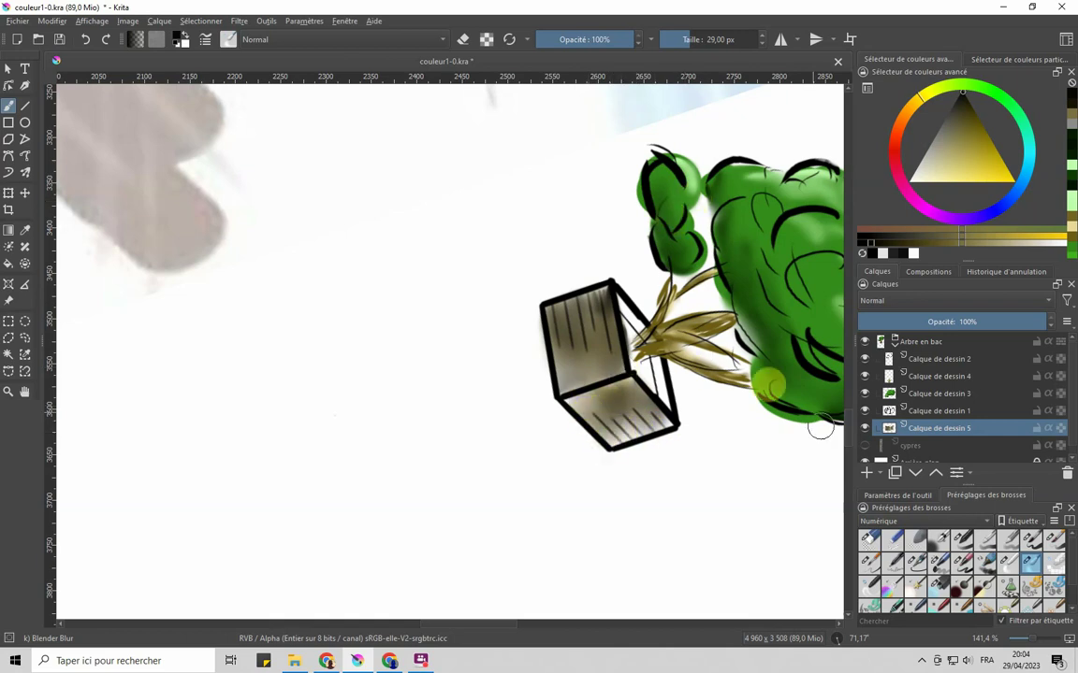
Step: Shade the planter's inside around the trunk with near-black Basic-5 Size strokes and soften them with Blender Blur
{"action": "left_click", "coordinate": [874, 240]}
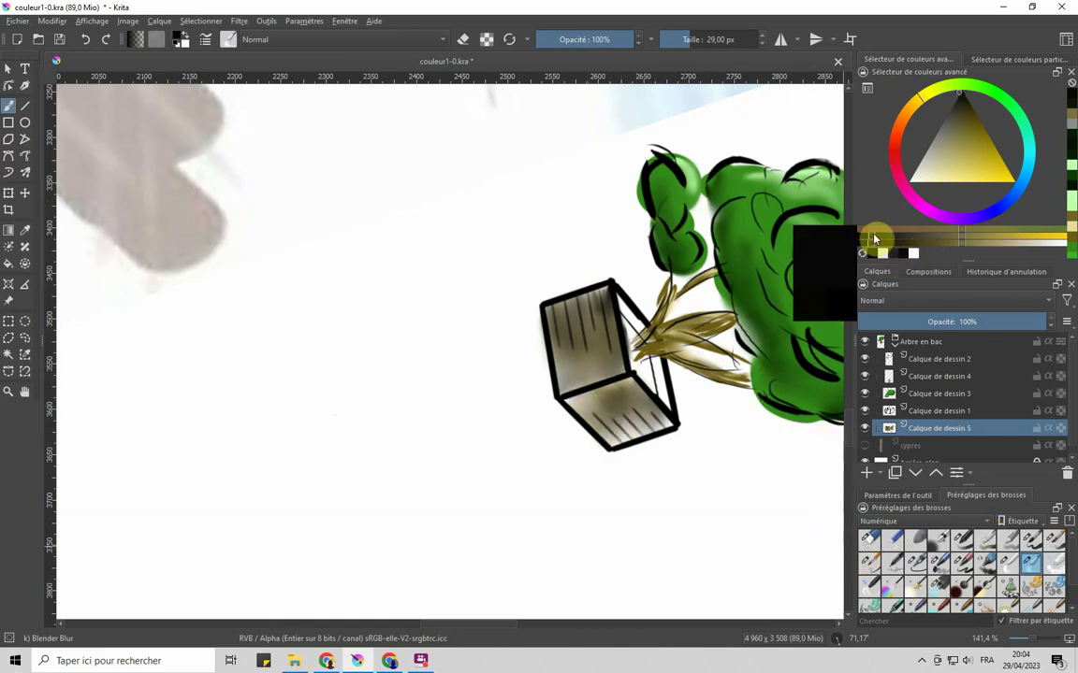
{"action": "left_click", "coordinate": [617, 335]}
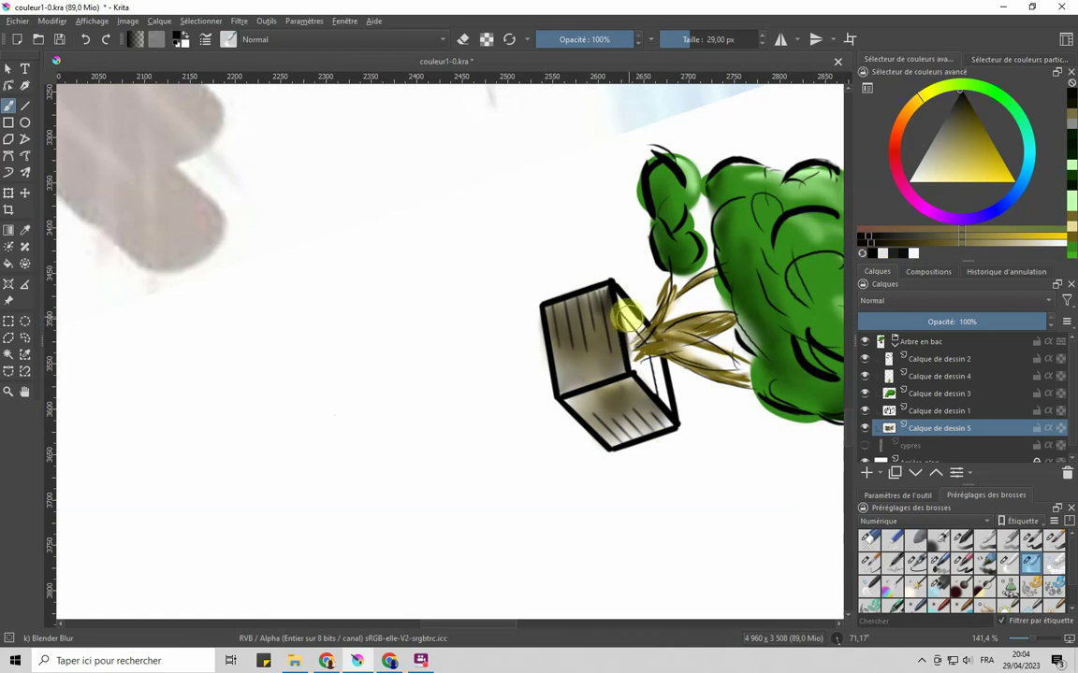
{"action": "left_click_drag", "start_coordinate": [624, 323], "coordinate": [629, 322]}
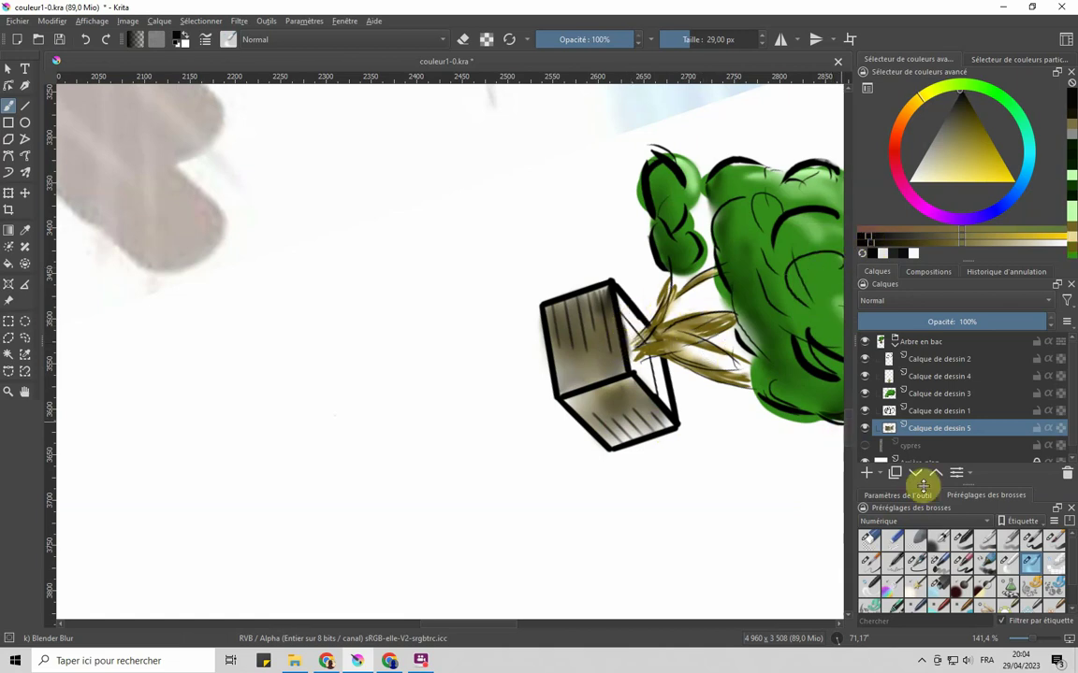
{"action": "left_click", "coordinate": [1032, 542]}
{"action": "left_click", "coordinate": [627, 320]}
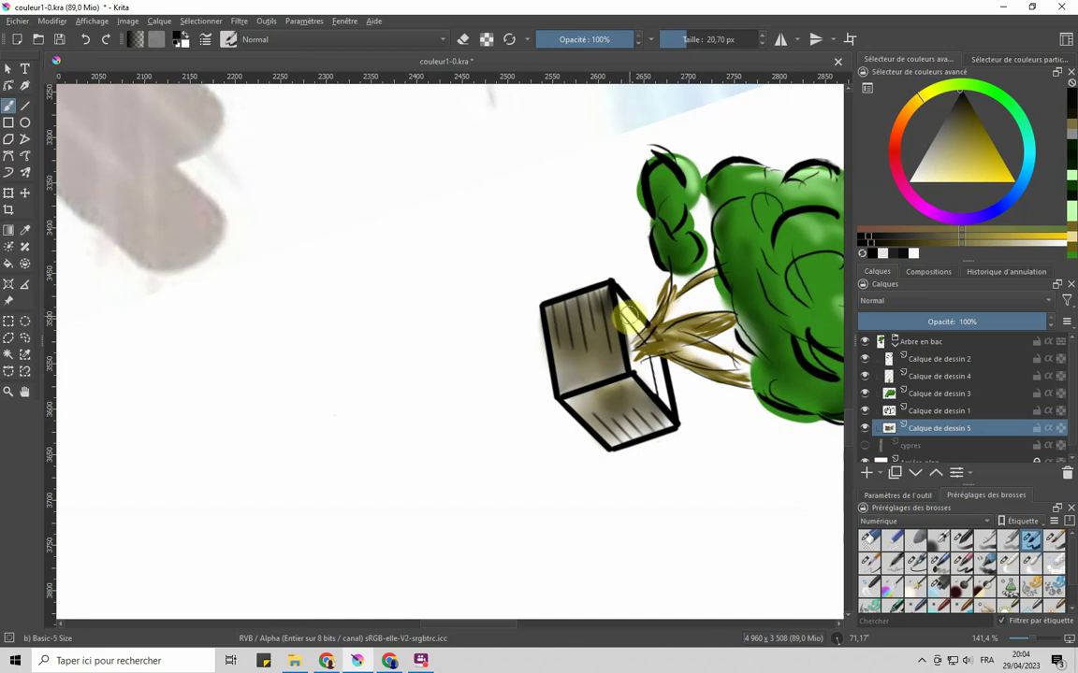
{"action": "mouse_move", "coordinate": [629, 320]}
{"action": "left_mouse_down"}
{"action": "mouse_move", "coordinate": [659, 395]}
{"action": "mouse_move", "coordinate": [637, 363]}
{"action": "mouse_move", "coordinate": [664, 404]}
{"action": "left_mouse_up"}
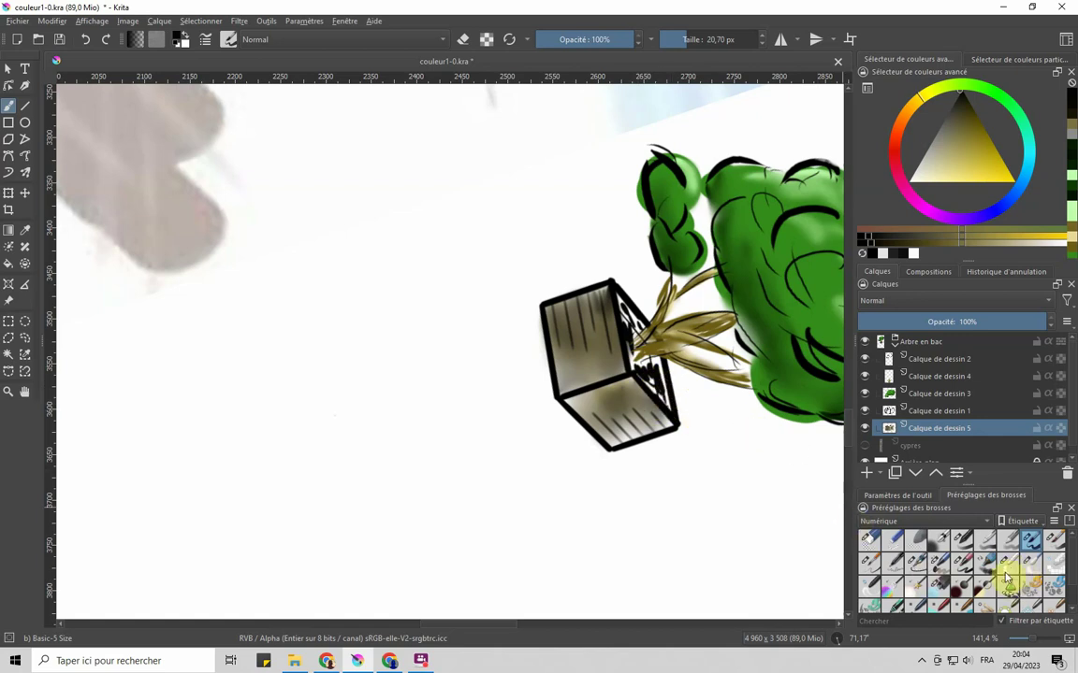
{"action": "left_click", "coordinate": [1031, 564]}
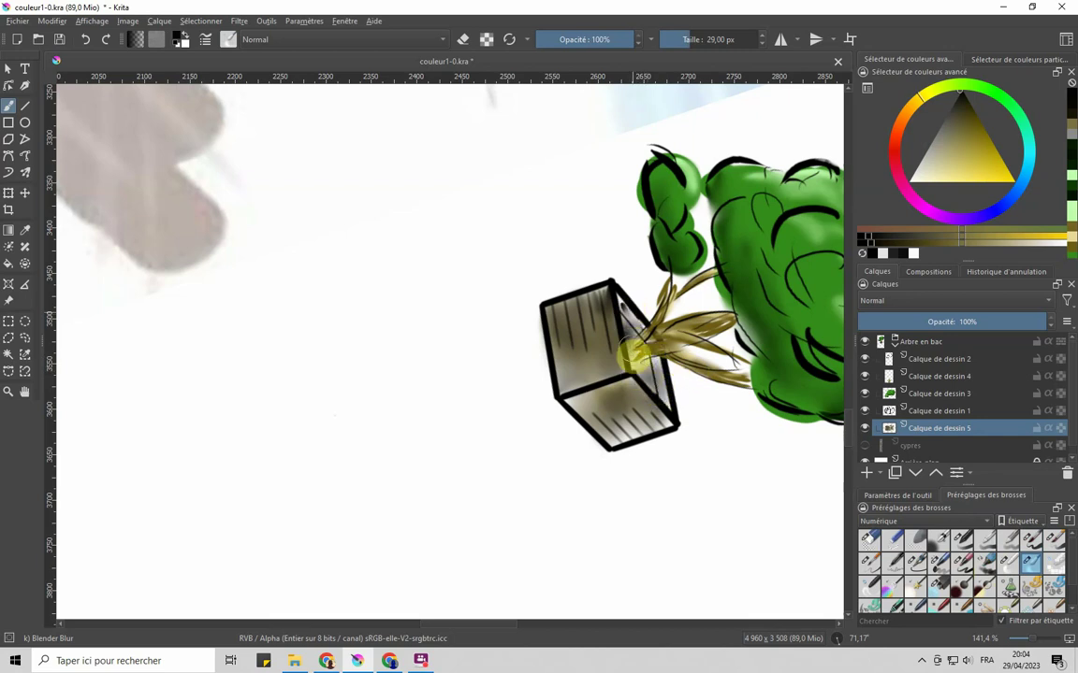
{"action": "left_click_drag", "start_coordinate": [628, 306], "coordinate": [658, 364]}
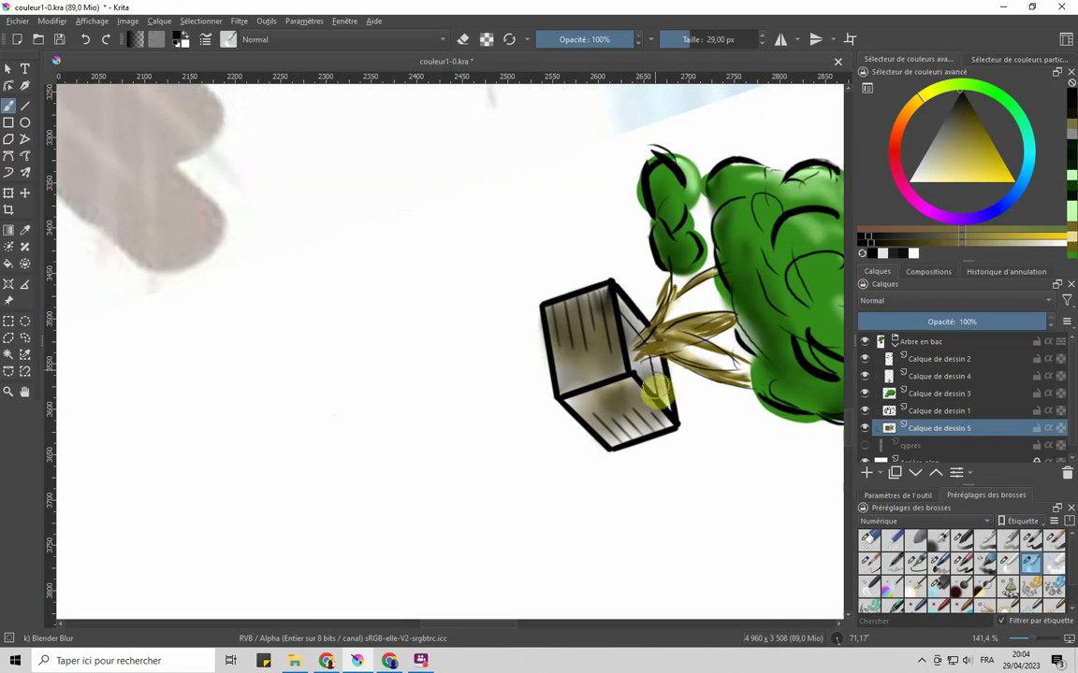
Step: Deepen the shadow at the base of the trunk with Basic-5 Size strokes and blend it with Blender Blur
{"action": "left_click", "coordinate": [993, 538]}
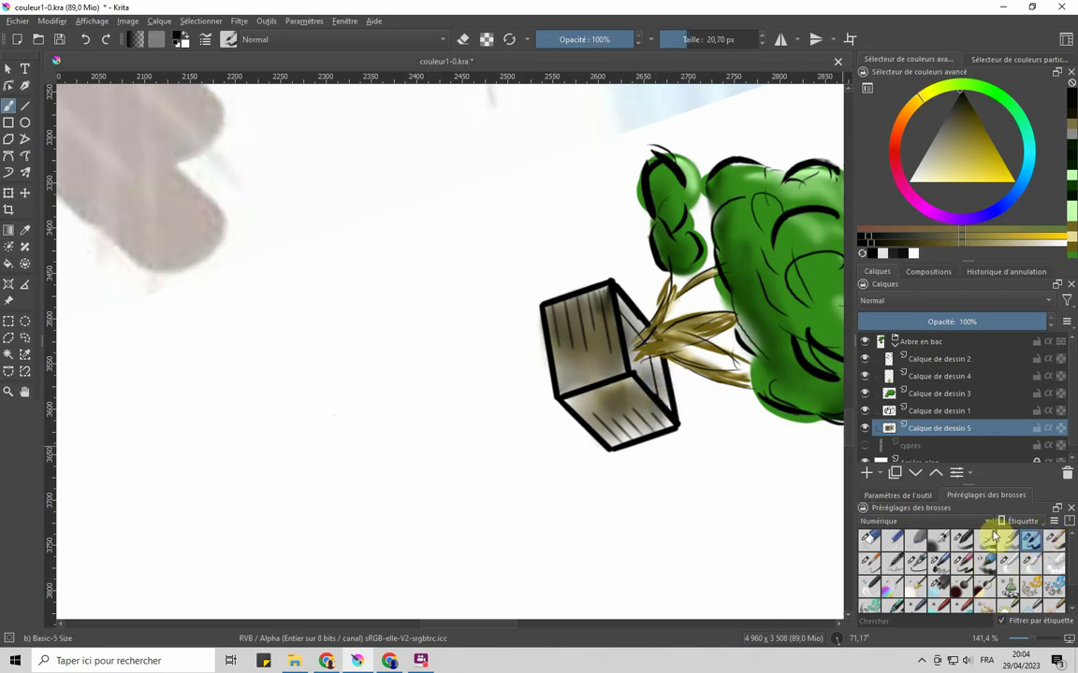
{"action": "left_click_drag", "start_coordinate": [649, 363], "coordinate": [647, 372]}
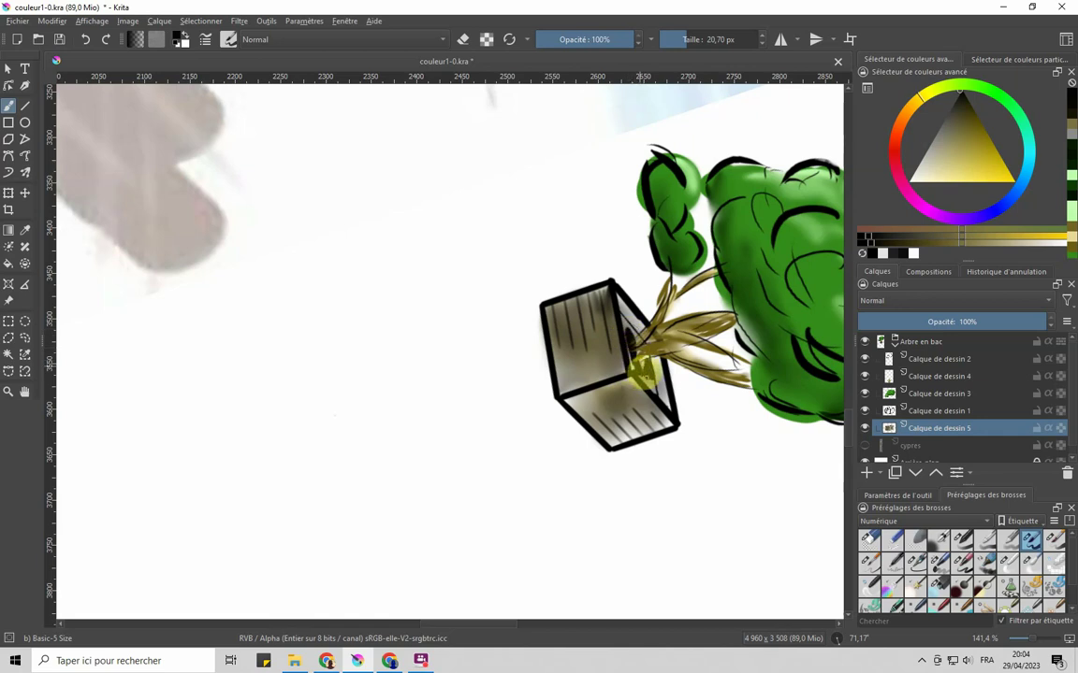
{"action": "left_click", "coordinate": [1030, 562]}
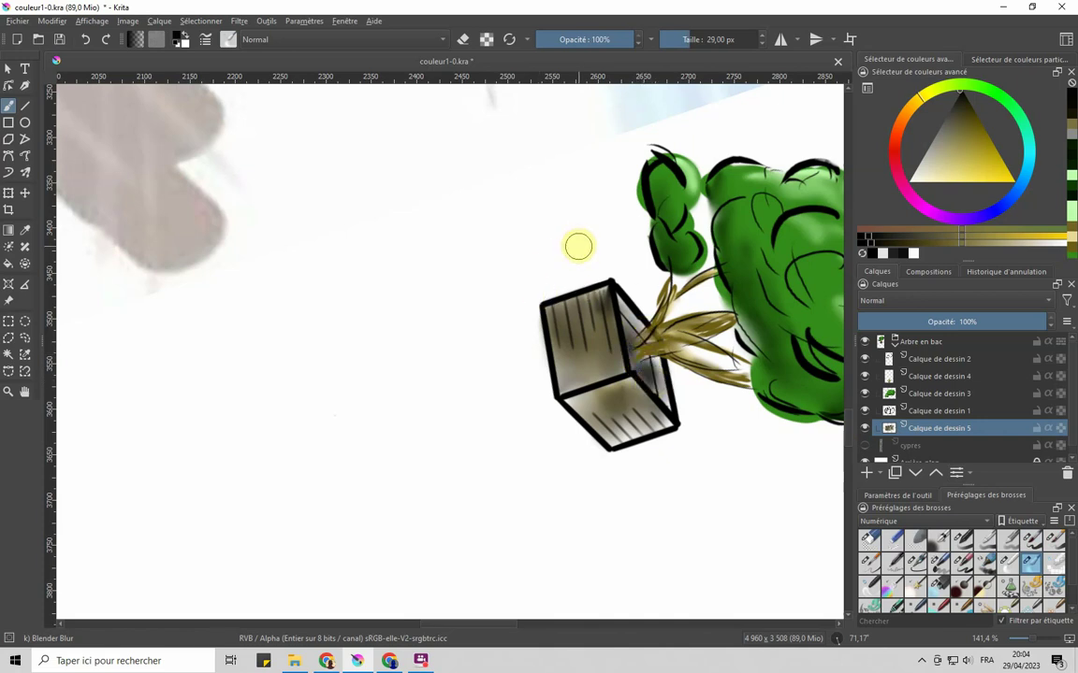
Step: Reset the canvas rotation to 0° and zoom out to show the whole potted tree beside the pool scene
{"action": "right_click", "coordinate": [578, 265]}
{"action": "left_click", "coordinate": [577, 155]}
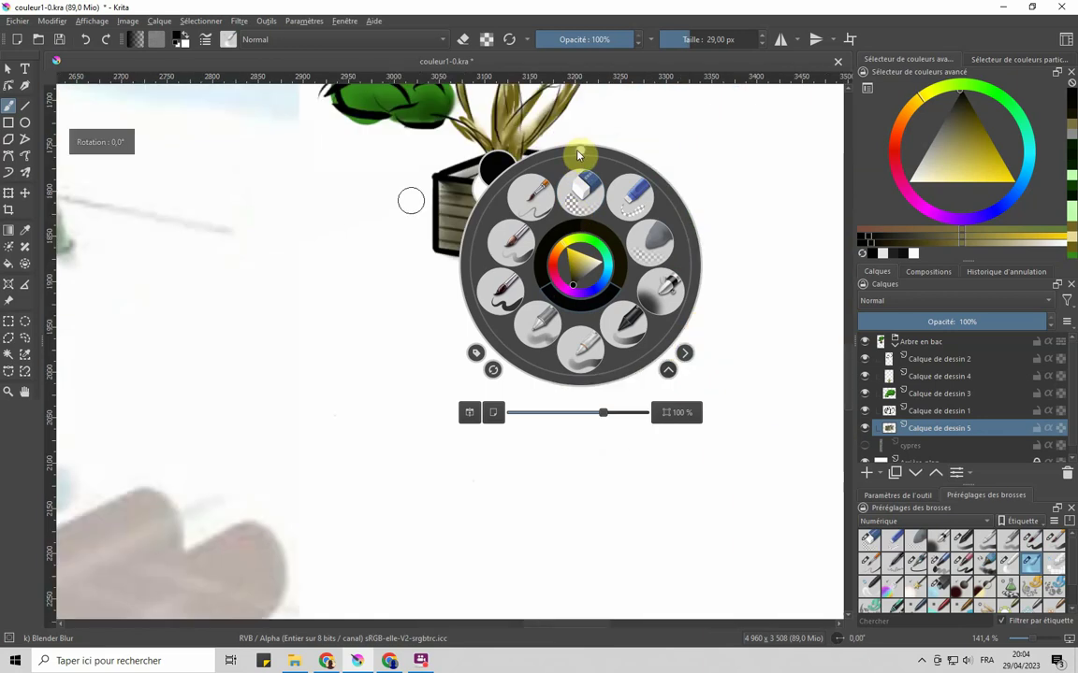
{"action": "right_click", "coordinate": [554, 311]}
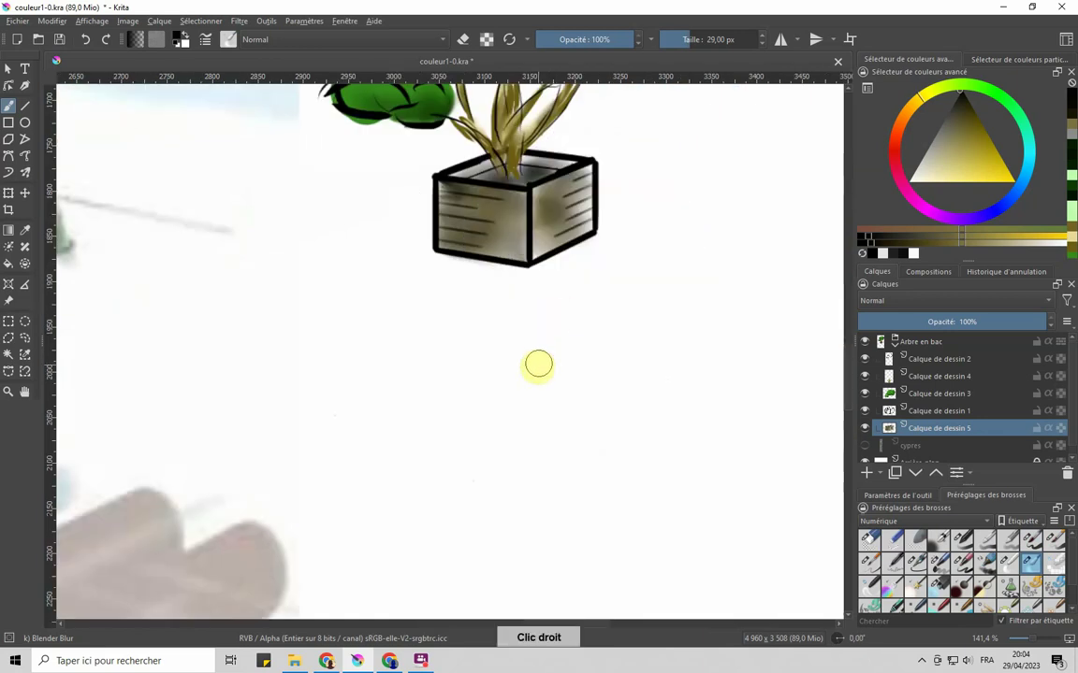
{"action": "scroll", "coordinate": [534, 353], "scroll_direction": "down", "scroll_amount": 7}
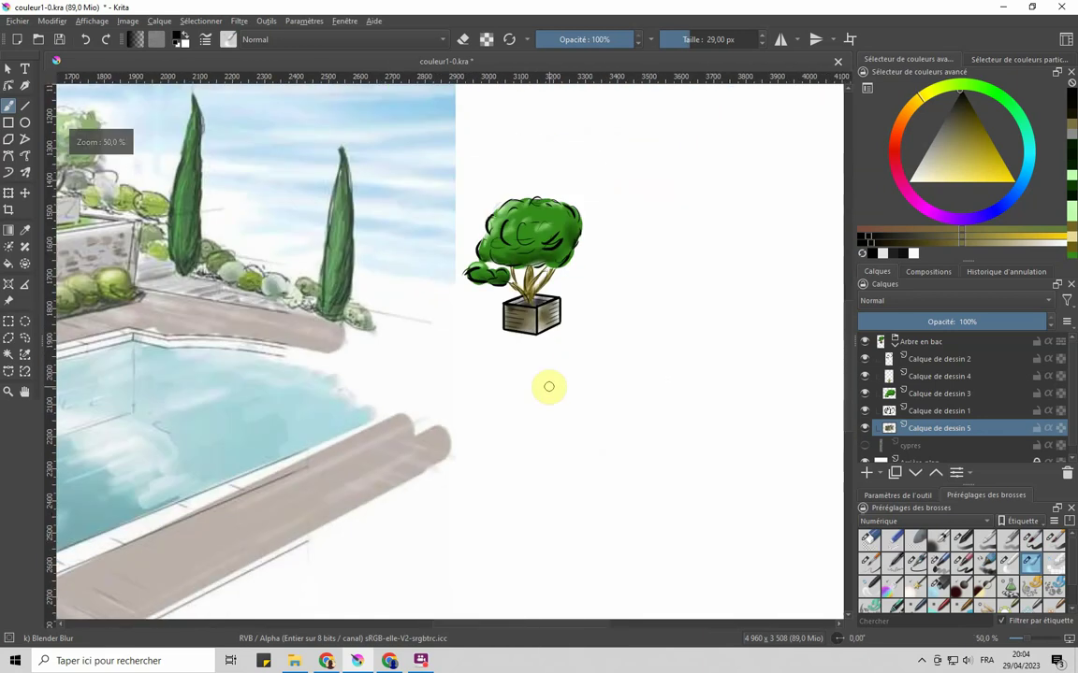
Step: Show the cypres layer and move the Arbre en bac group to the blank area right of the cypress's base
{"action": "left_click", "coordinate": [865, 446]}
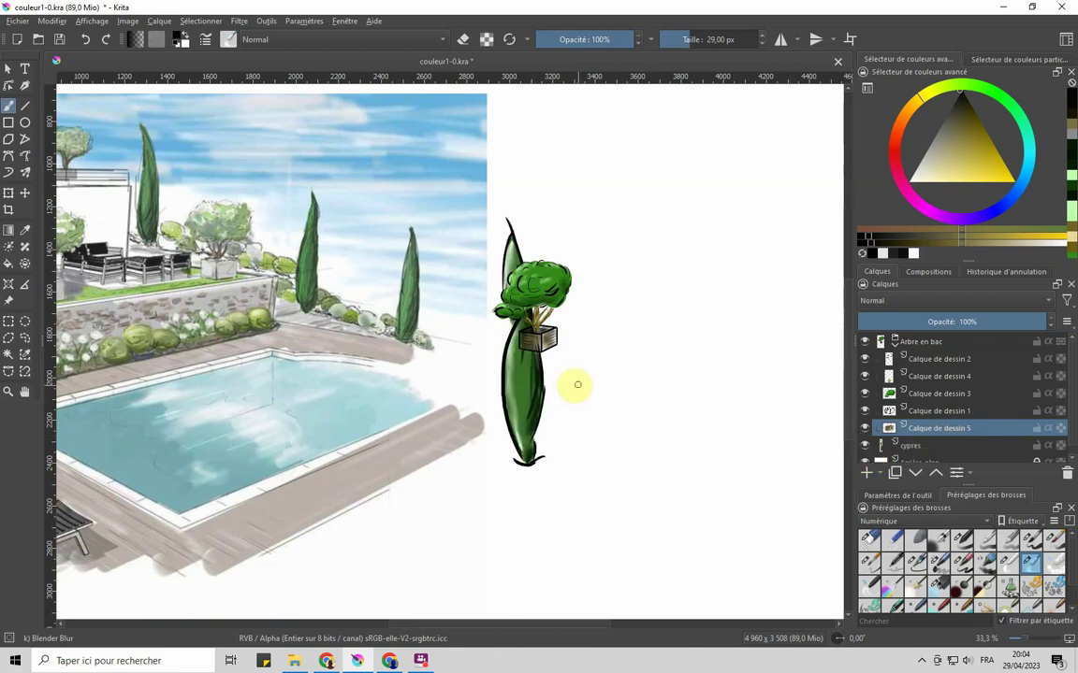
{"action": "left_click", "coordinate": [889, 343]}
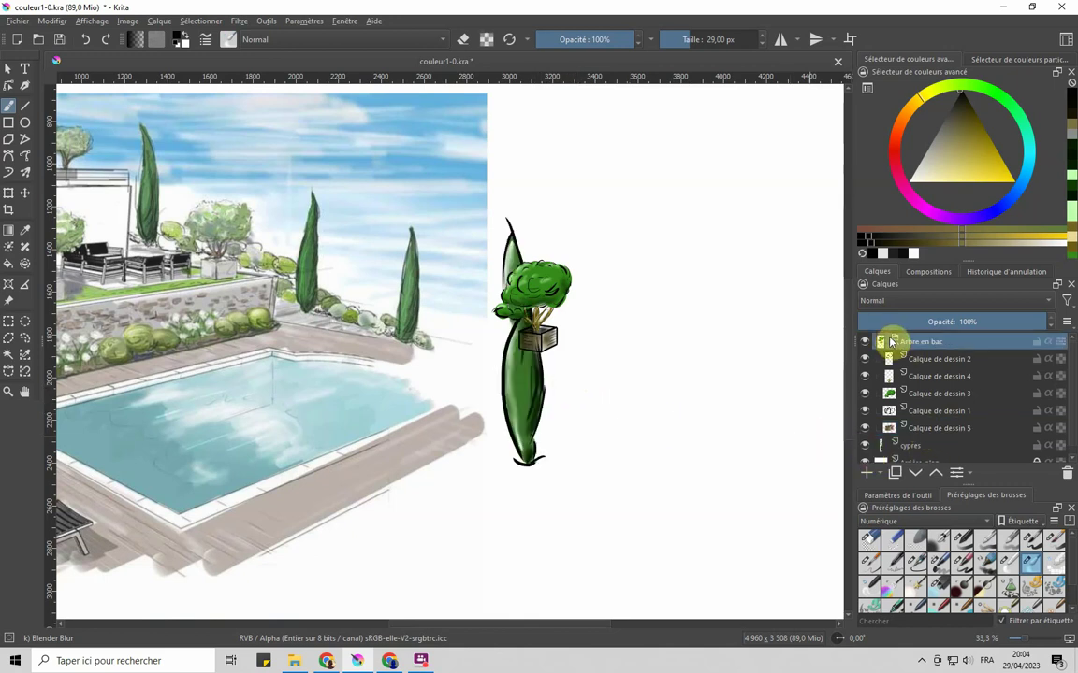
{"action": "left_click", "coordinate": [25, 193]}
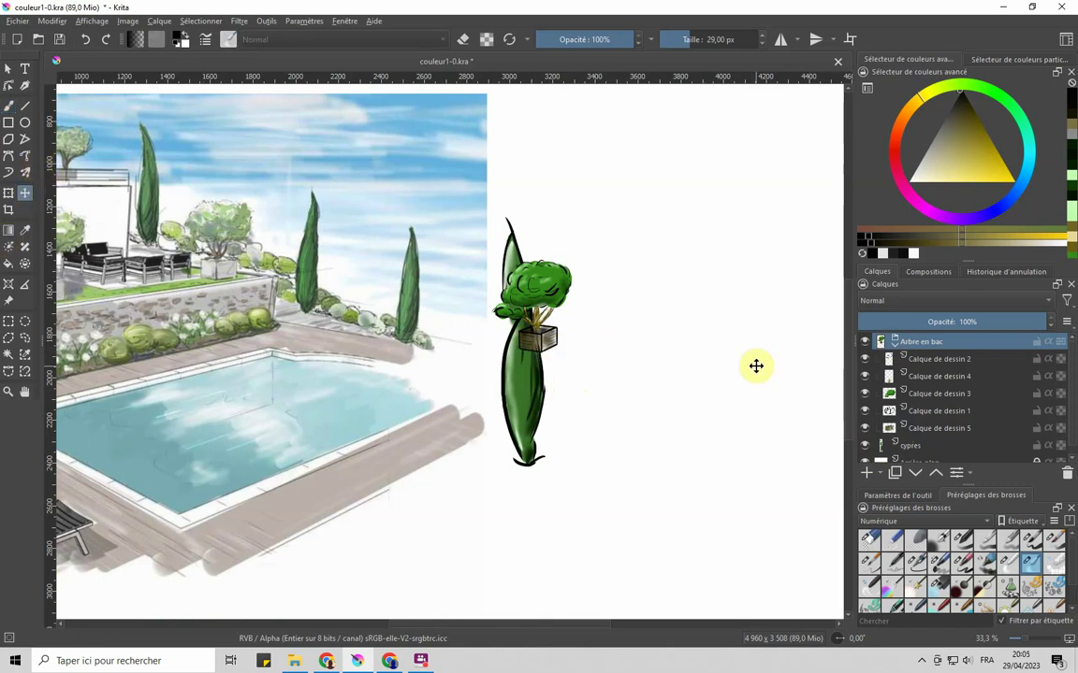
{"action": "left_click_drag", "start_coordinate": [550, 339], "coordinate": [613, 448]}
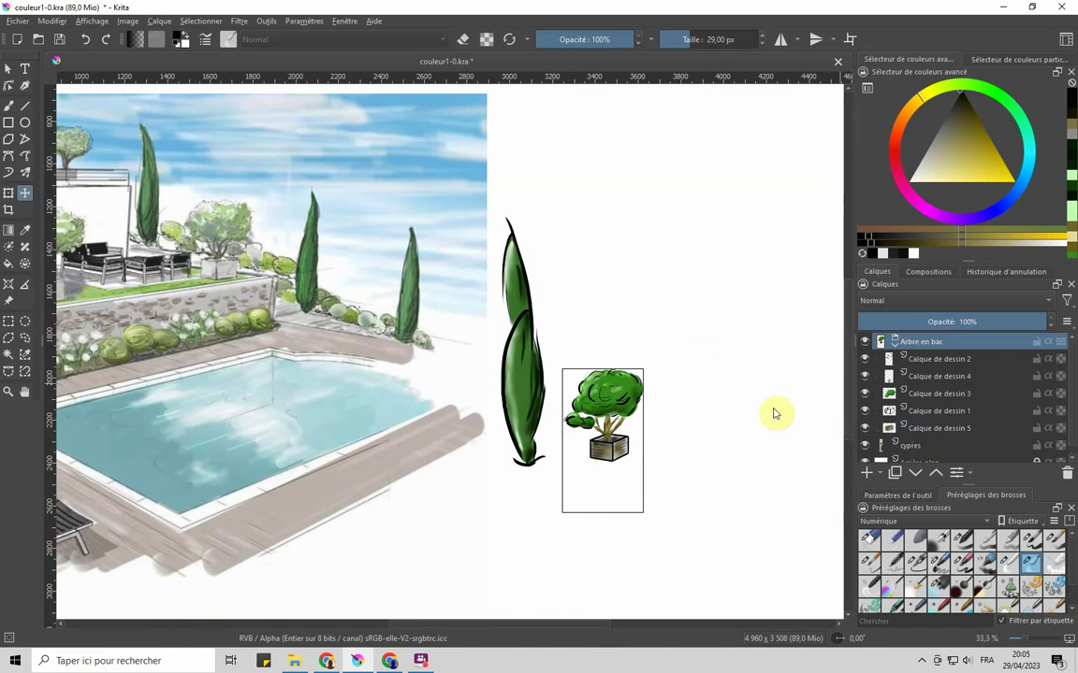
Step: Merge the layers of the Arbre en bac group into one layer and select the cypres layer
{"action": "right_click", "coordinate": [900, 348]}
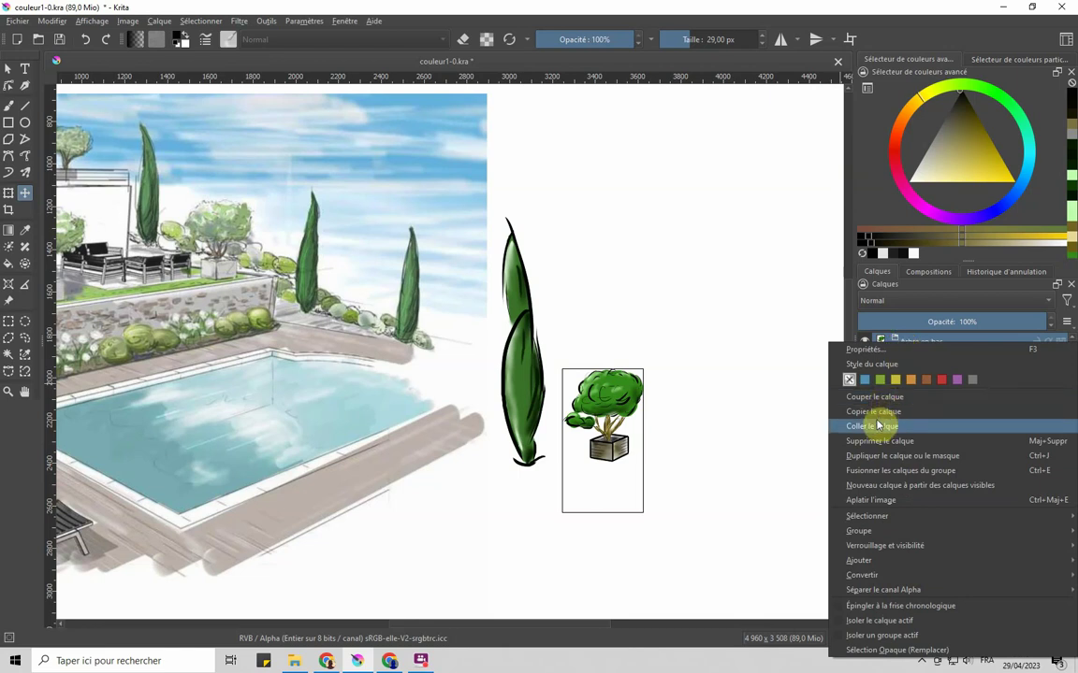
{"action": "left_click", "coordinate": [877, 471]}
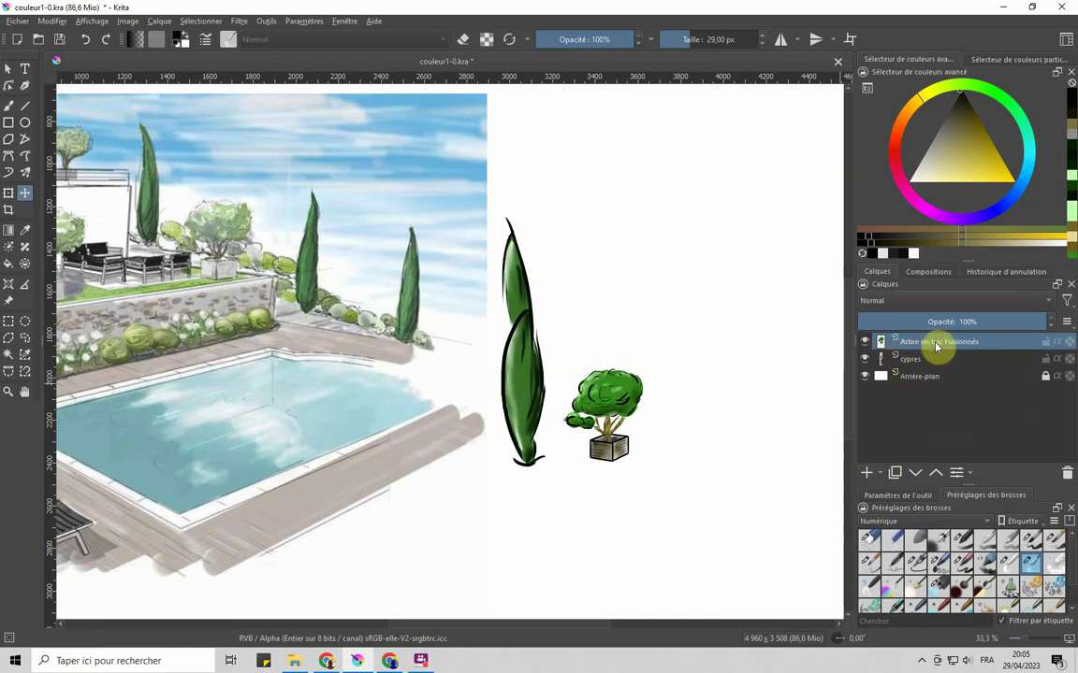
{"action": "mouse_move", "coordinate": [961, 348]}
{"action": "left_click", "coordinate": [921, 365]}
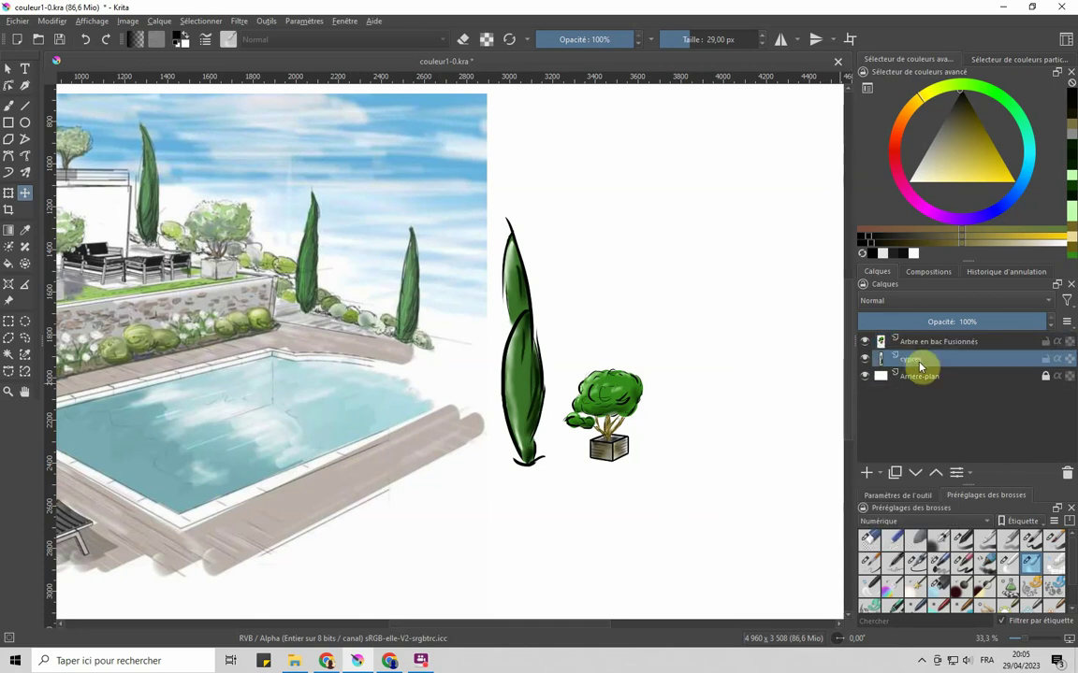